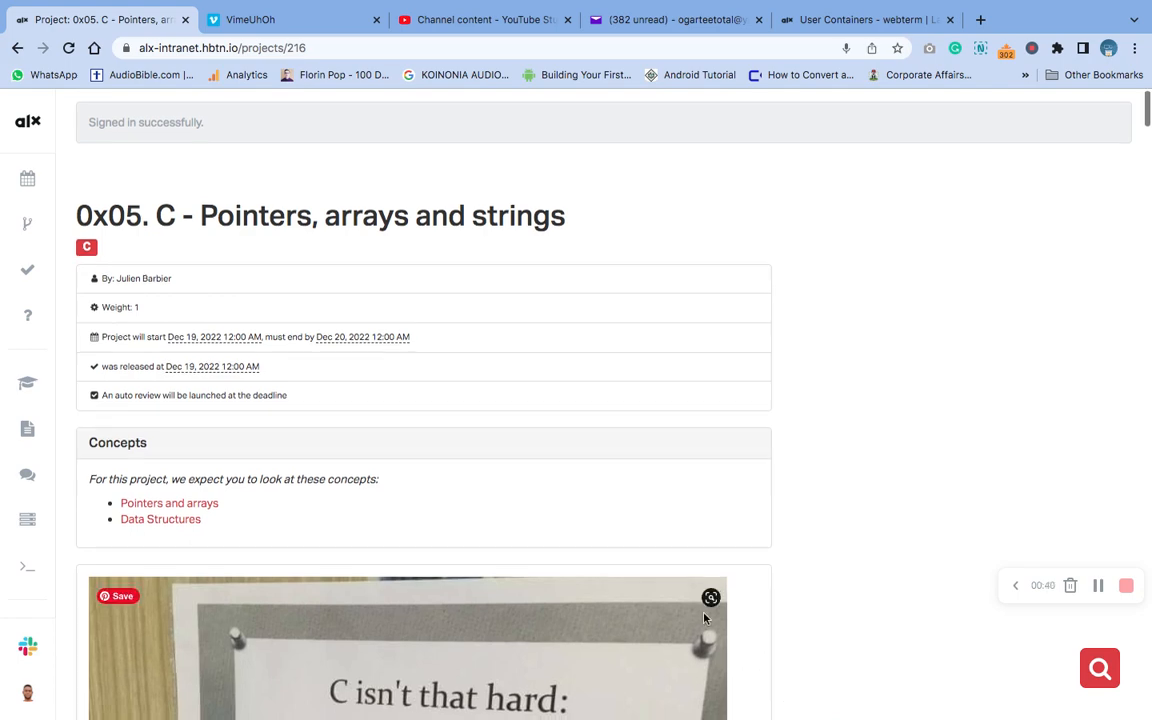
{"action": "scroll", "coordinate": [707, 617], "scroll_direction": "down", "scroll_amount": 2}
{"action": "scroll", "coordinate": [703, 618], "scroll_direction": "down", "scroll_amount": 2}
{"action": "scroll", "coordinate": [703, 618], "scroll_direction": "down", "scroll_amount": 4}
{"action": "scroll", "coordinate": [703, 618], "scroll_direction": "down", "scroll_amount": 2}
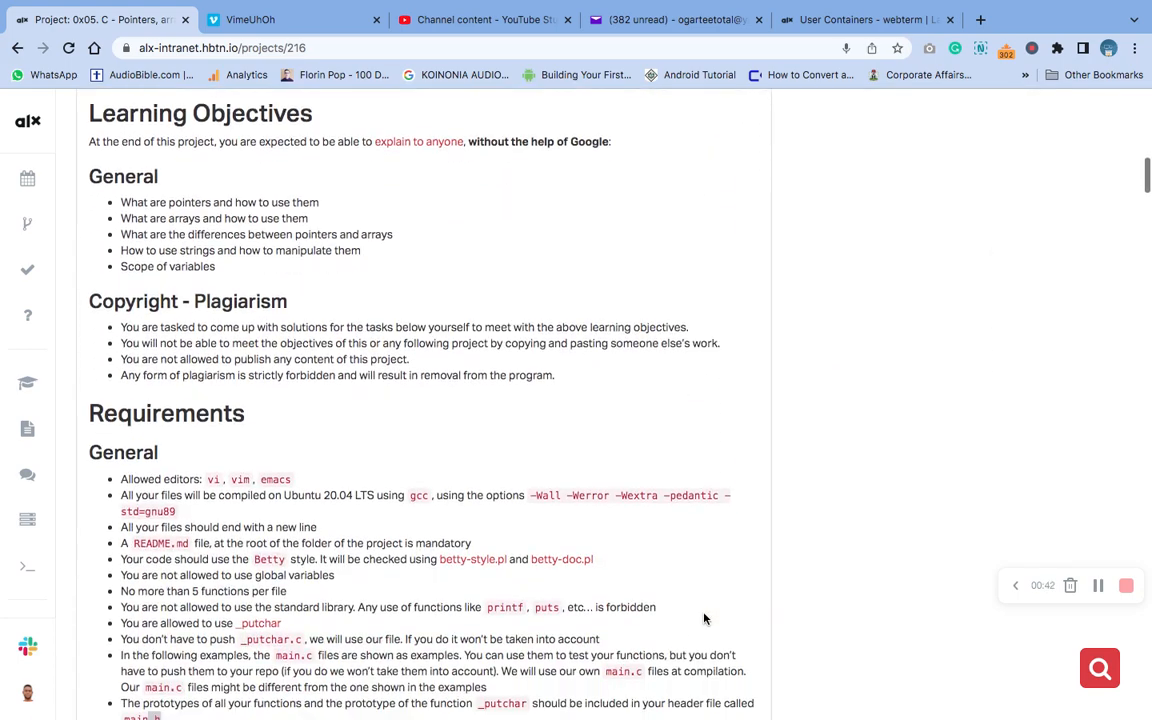
{"action": "scroll", "coordinate": [703, 618], "scroll_direction": "down", "scroll_amount": 5}
{"action": "scroll", "coordinate": [703, 618], "scroll_direction": "down", "scroll_amount": 3}
{"action": "scroll", "coordinate": [703, 618], "scroll_direction": "down", "scroll_amount": 2}
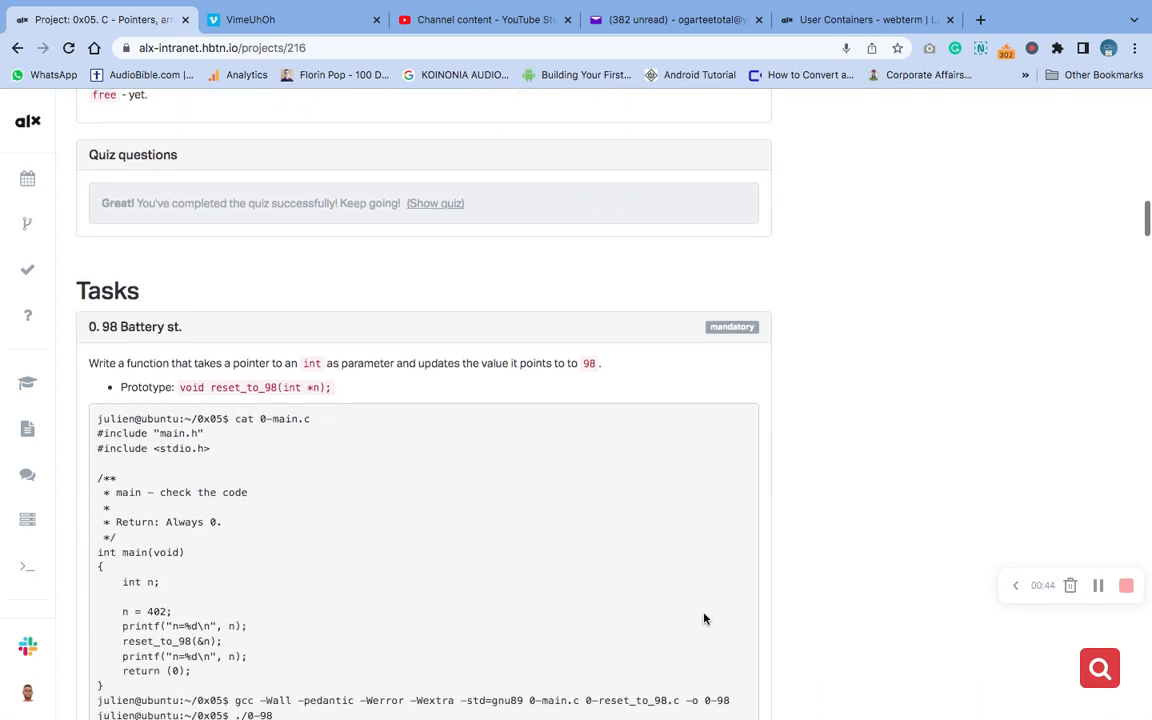
{"action": "scroll", "coordinate": [703, 618], "scroll_direction": "down", "scroll_amount": 1}
{"action": "scroll", "coordinate": [703, 618], "scroll_direction": "up", "scroll_amount": 4}
{"action": "scroll", "coordinate": [703, 618], "scroll_direction": "up", "scroll_amount": 4}
{"action": "scroll", "coordinate": [703, 618], "scroll_direction": "down", "scroll_amount": 1}
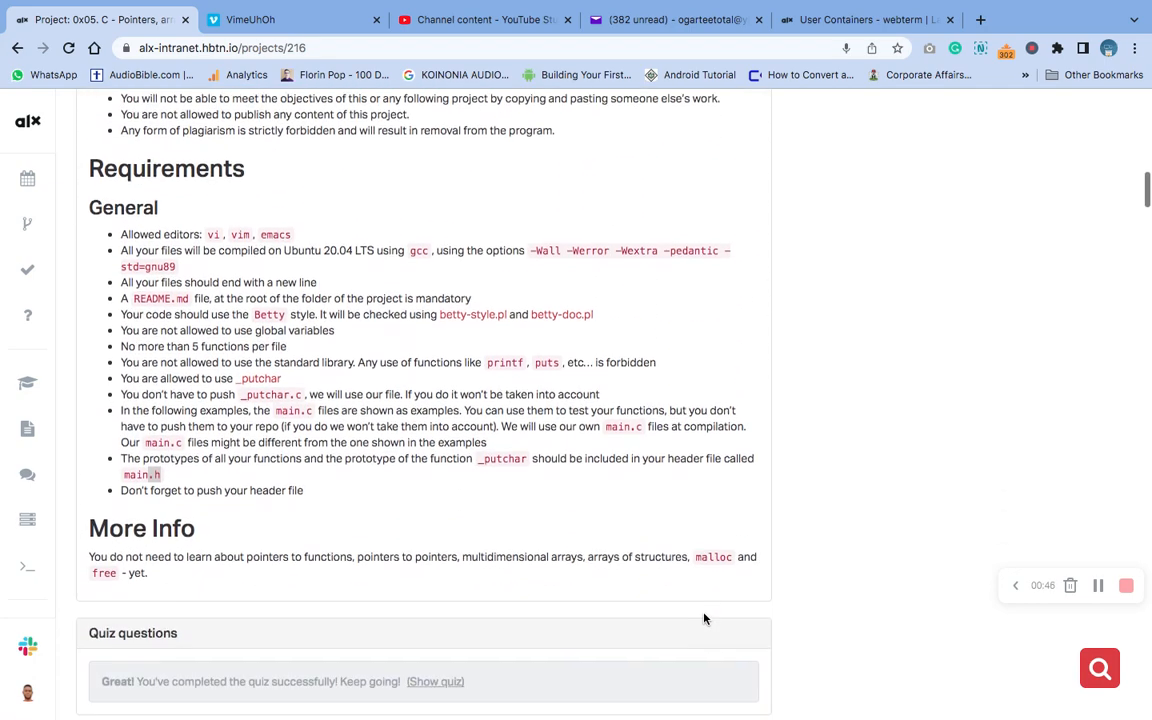
{"action": "scroll", "coordinate": [703, 618], "scroll_direction": "up", "scroll_amount": 1}
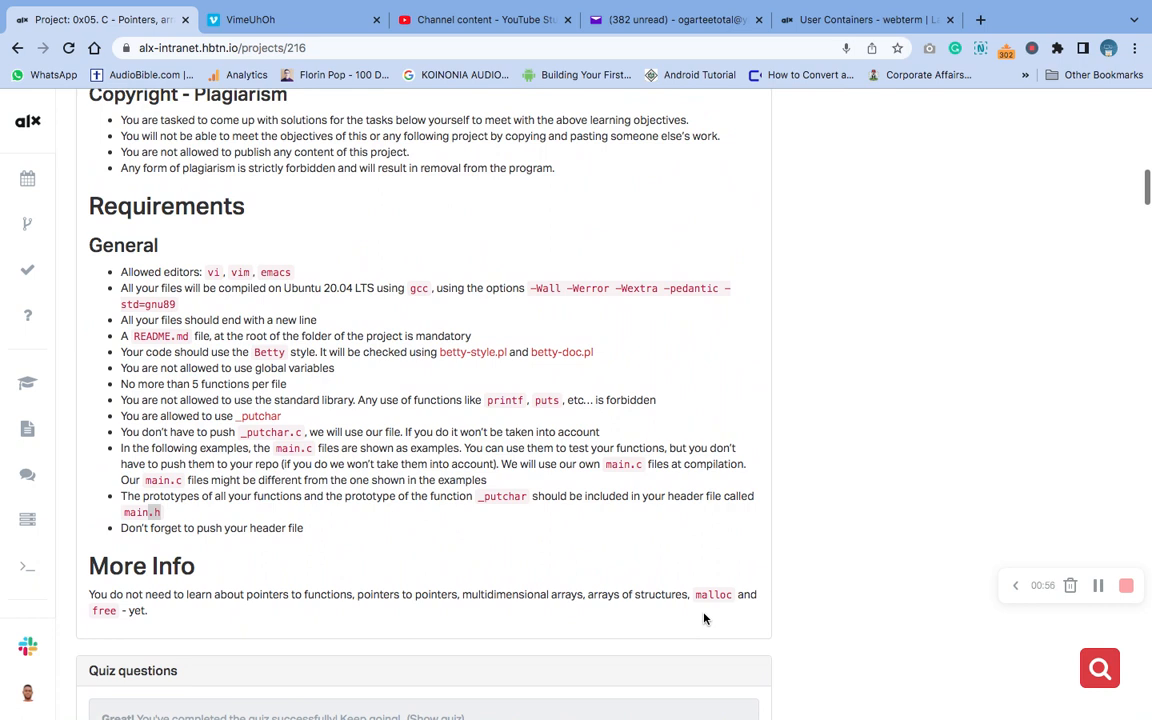
{"action": "left_click", "coordinate": [163, 320]}
{"action": "left_click_drag", "start_coordinate": [189, 336], "coordinate": [147, 336]}
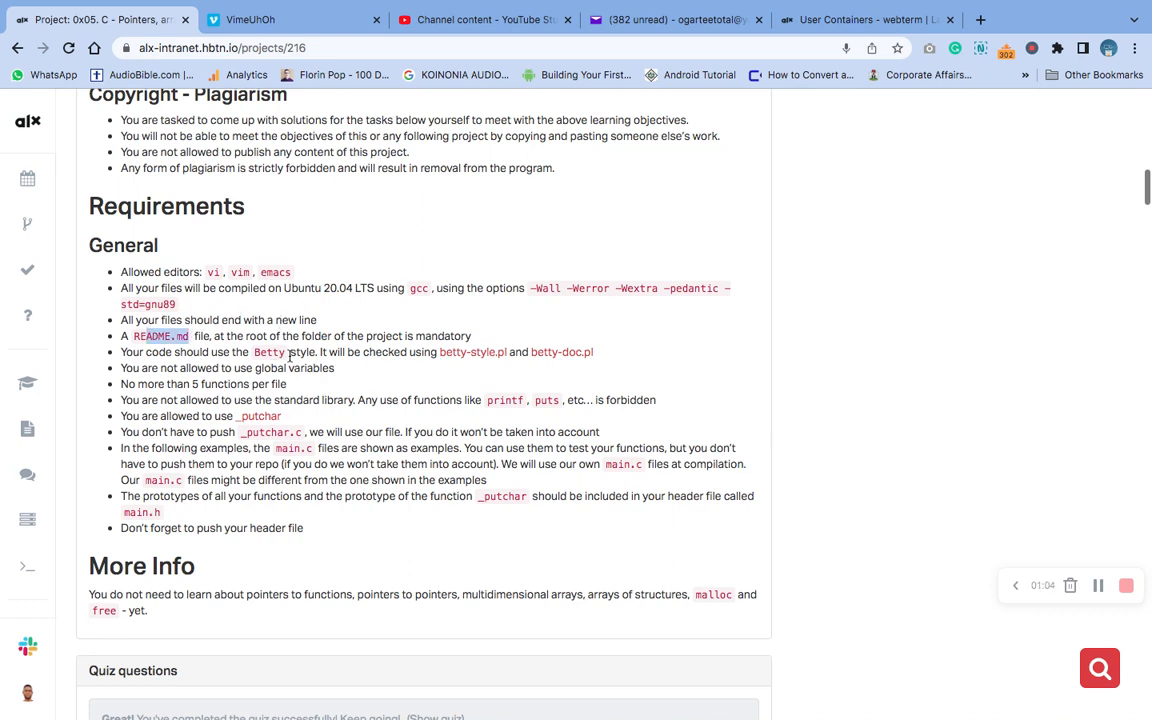
{"action": "left_click_drag", "start_coordinate": [290, 357], "coordinate": [249, 352]}
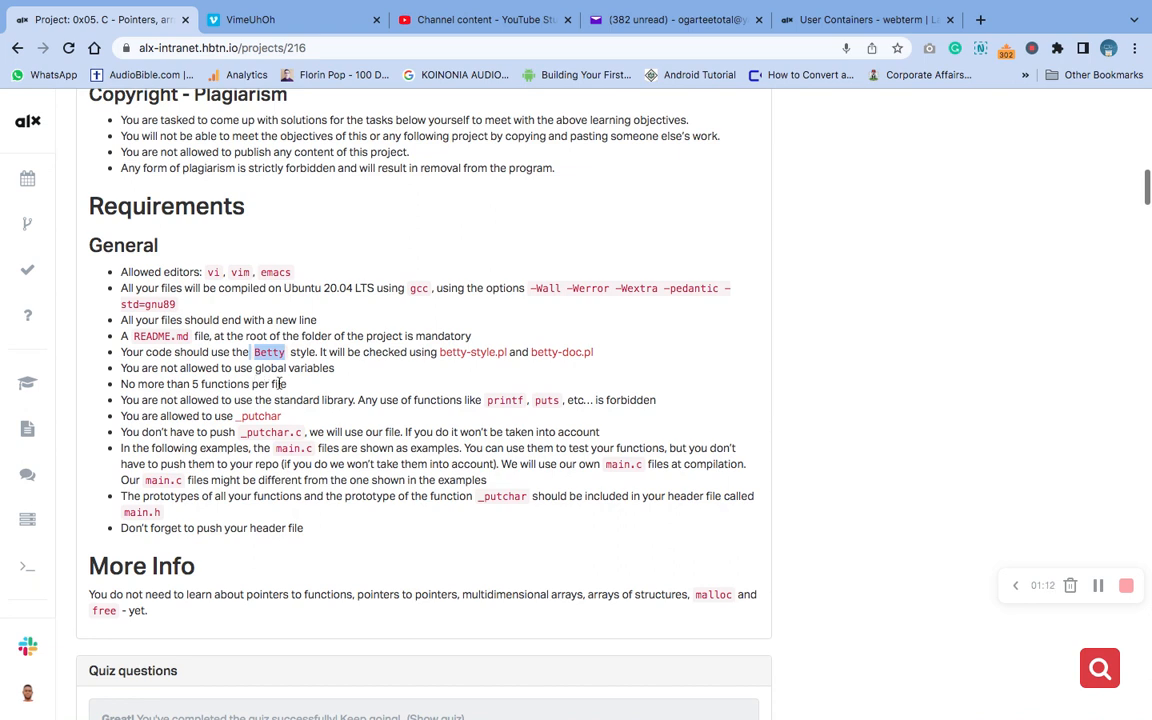
{"action": "left_click", "coordinate": [287, 393]}
{"action": "left_click_drag", "start_coordinate": [287, 388], "coordinate": [201, 384]}
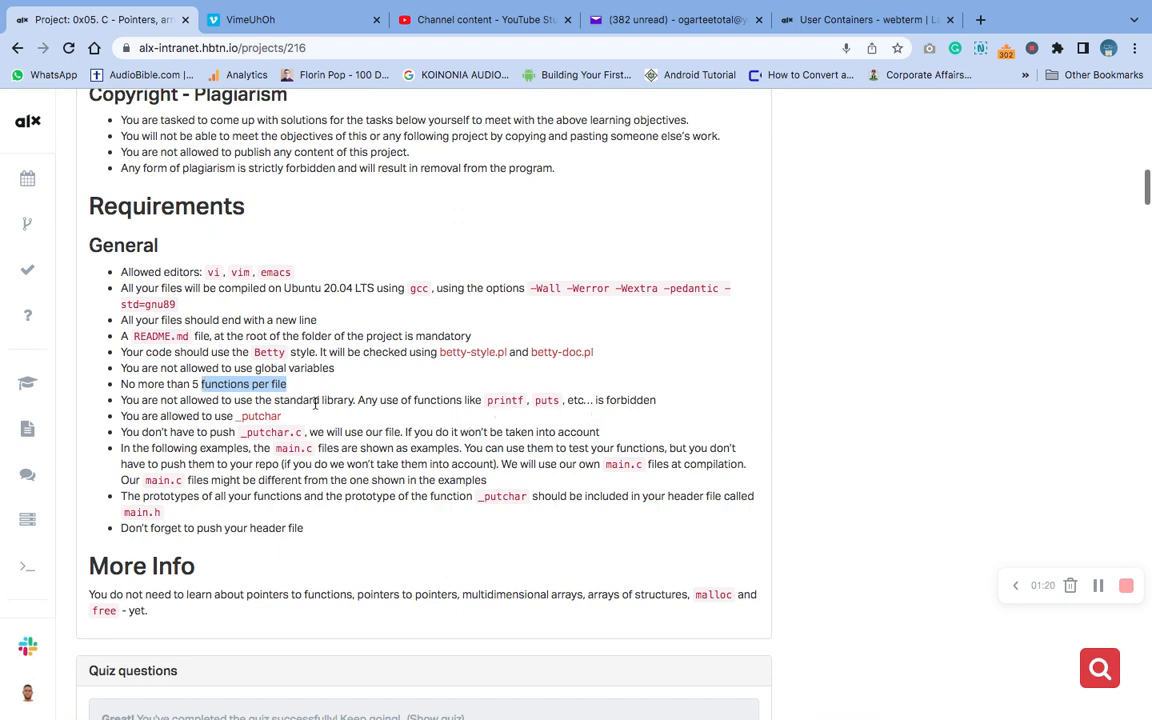
{"action": "left_click_drag", "start_coordinate": [283, 418], "coordinate": [236, 418]}
{"action": "left_click", "coordinate": [316, 432]}
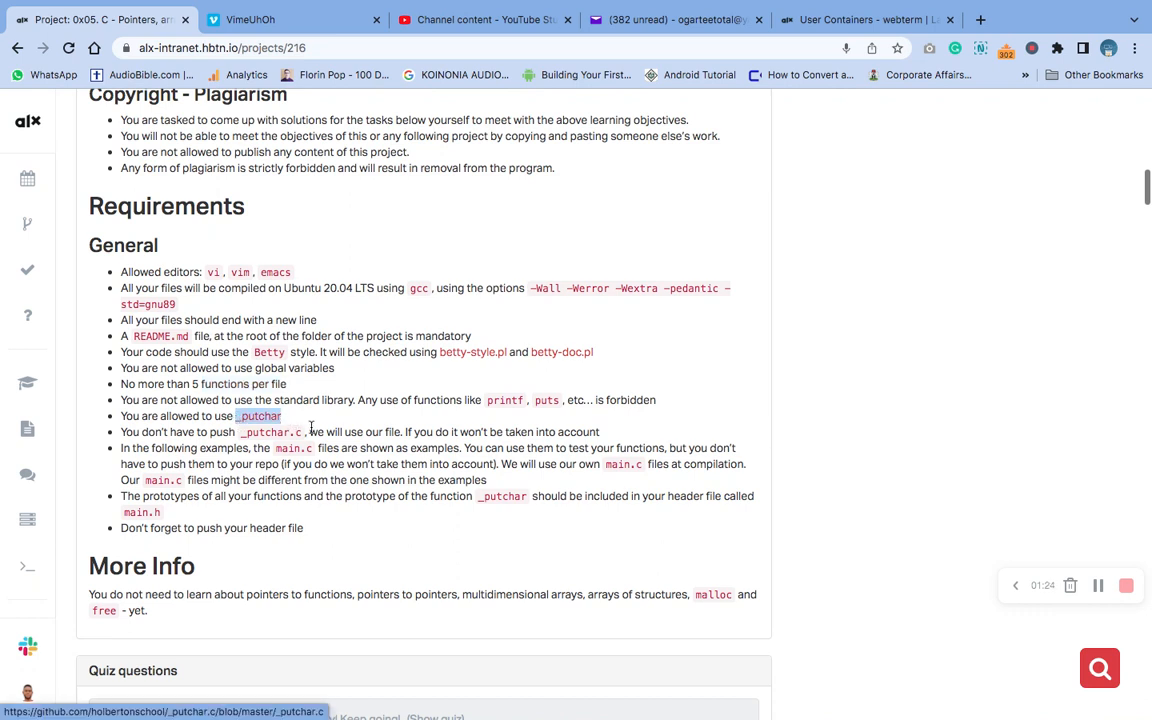
{"action": "left_click_drag", "start_coordinate": [298, 433], "coordinate": [240, 435]}
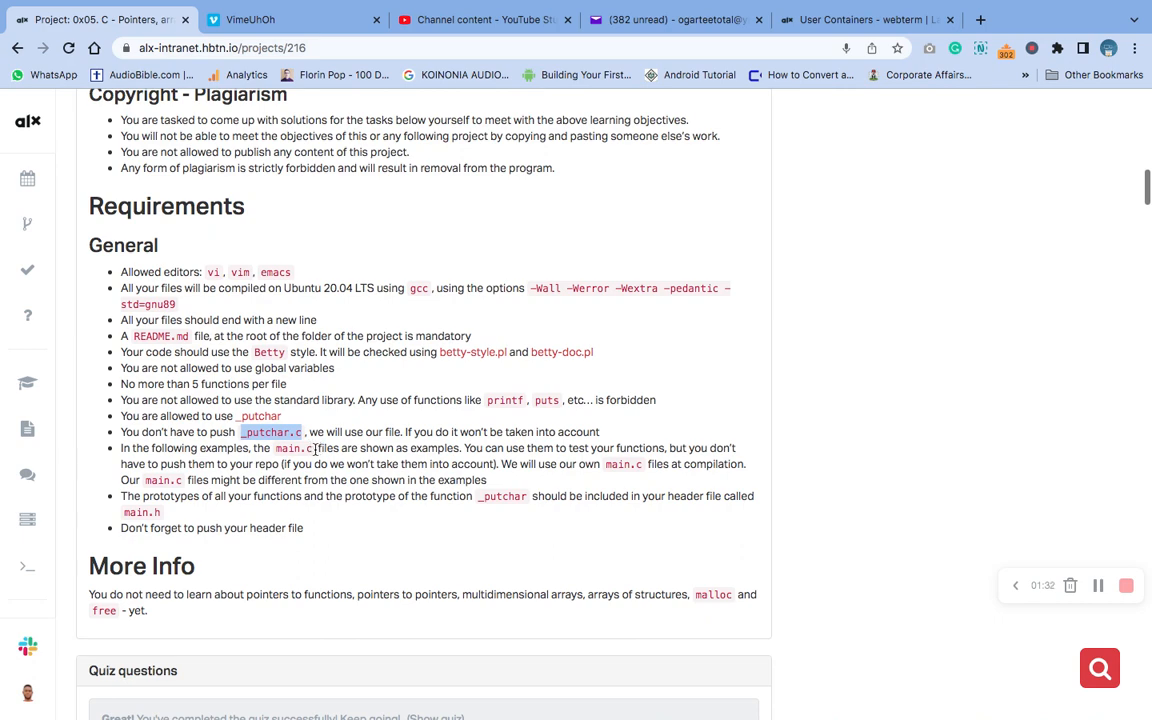
{"action": "left_click_drag", "start_coordinate": [313, 455], "coordinate": [277, 451]}
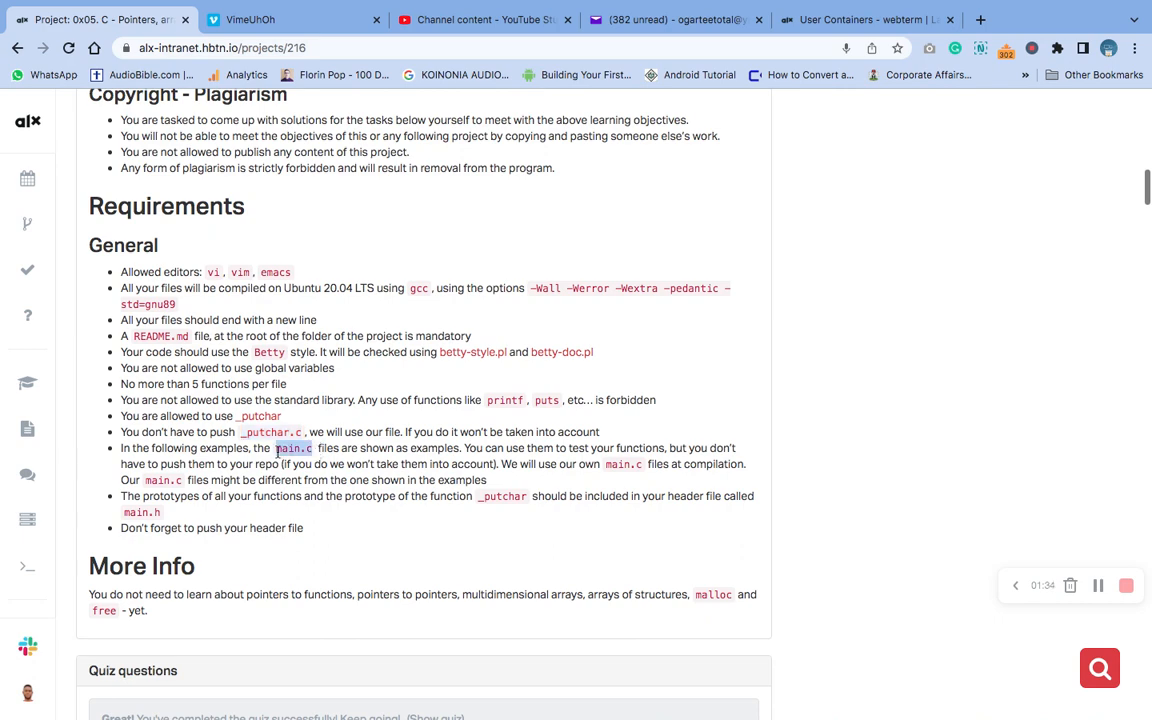
{"action": "scroll", "coordinate": [278, 451], "scroll_direction": "down", "scroll_amount": 3}
{"action": "scroll", "coordinate": [278, 452], "scroll_direction": "down", "scroll_amount": 3}
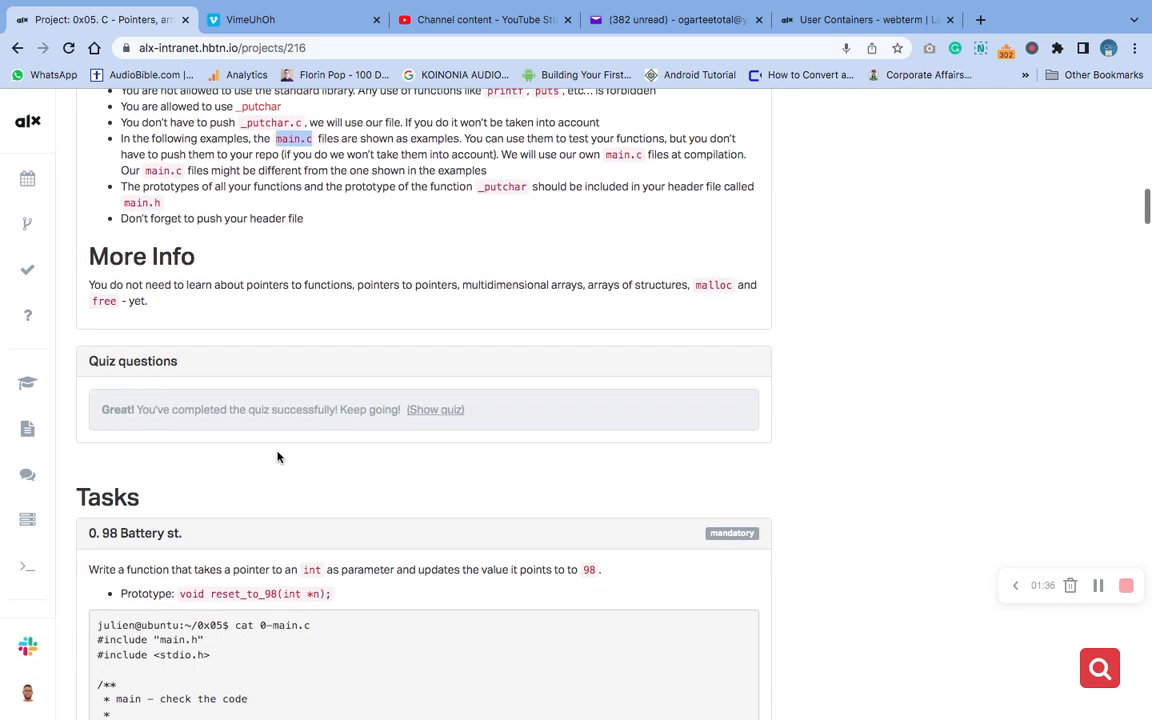
{"action": "scroll", "coordinate": [278, 454], "scroll_direction": "down", "scroll_amount": 4}
{"action": "scroll", "coordinate": [278, 456], "scroll_direction": "down", "scroll_amount": 1}
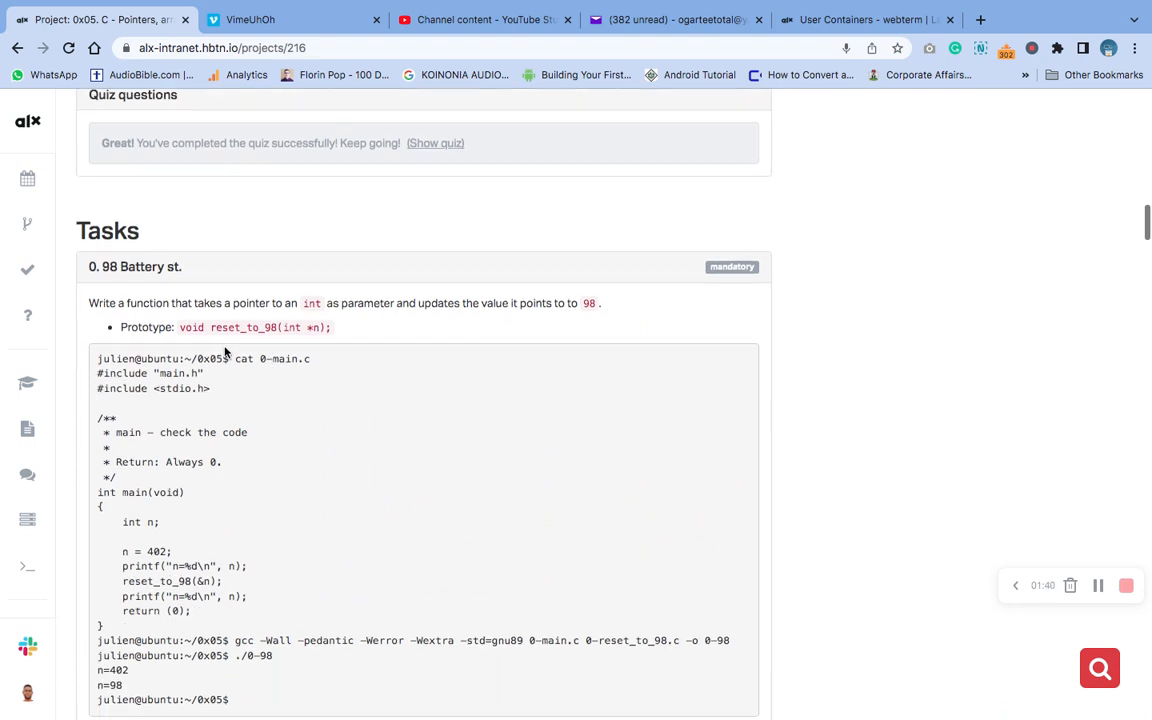
{"action": "scroll", "coordinate": [219, 352], "scroll_direction": "down", "scroll_amount": 1}
{"action": "scroll", "coordinate": [219, 350], "scroll_direction": "down", "scroll_amount": 2}
{"action": "scroll", "coordinate": [219, 346], "scroll_direction": "down", "scroll_amount": 2}
{"action": "scroll", "coordinate": [219, 347], "scroll_direction": "up", "scroll_amount": 2}
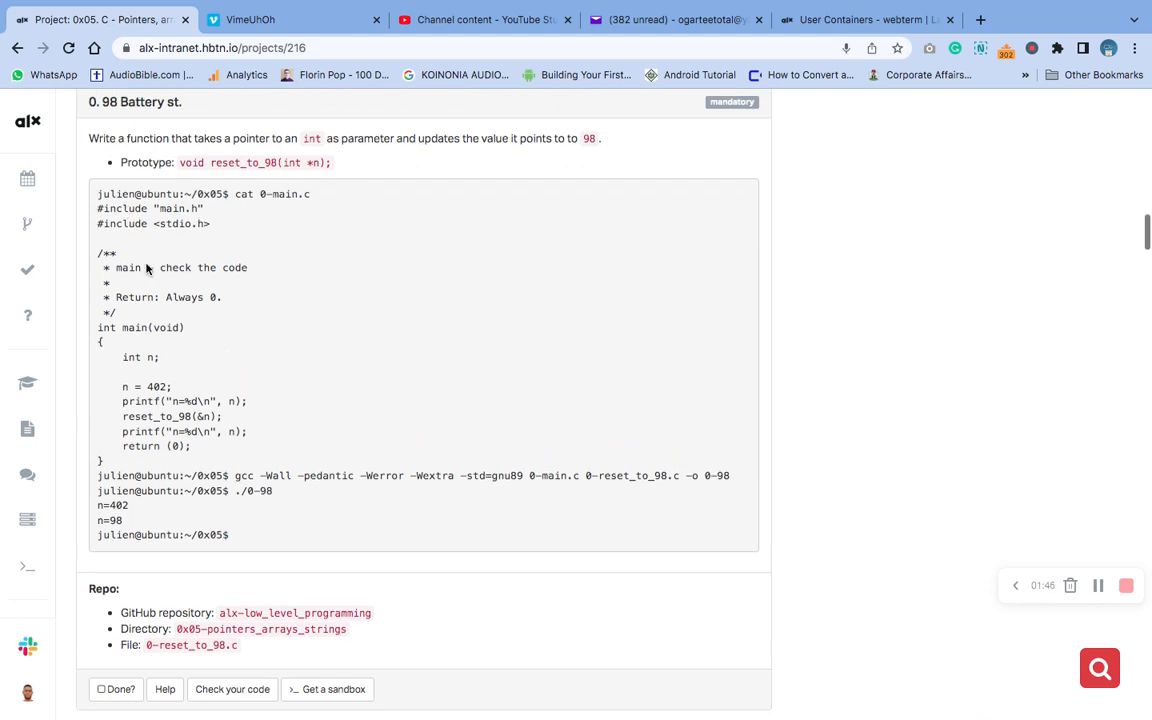
{"action": "mouse_move", "coordinate": [104, 258]}
{"action": "left_mouse_down"}
{"action": "mouse_move", "coordinate": [150, 488]}
{"action": "mouse_move", "coordinate": [147, 450]}
{"action": "left_mouse_up"}
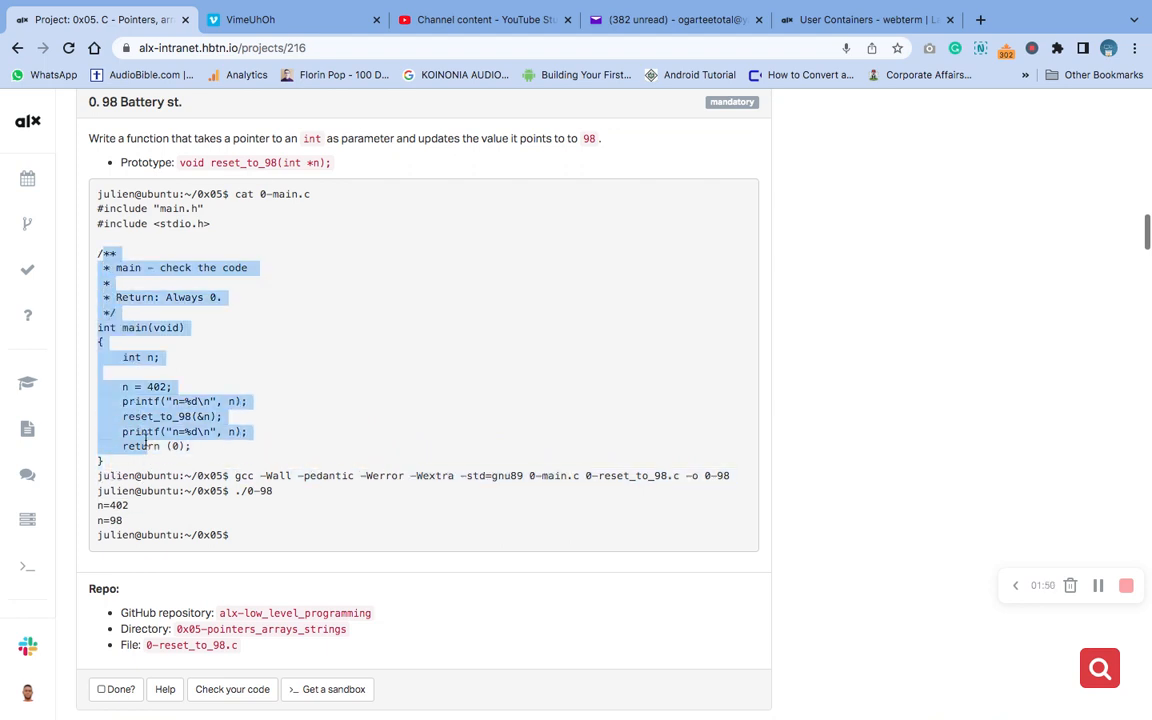
{"action": "scroll", "coordinate": [145, 445], "scroll_direction": "down", "scroll_amount": 5}
{"action": "scroll", "coordinate": [145, 445], "scroll_direction": "down", "scroll_amount": 2}
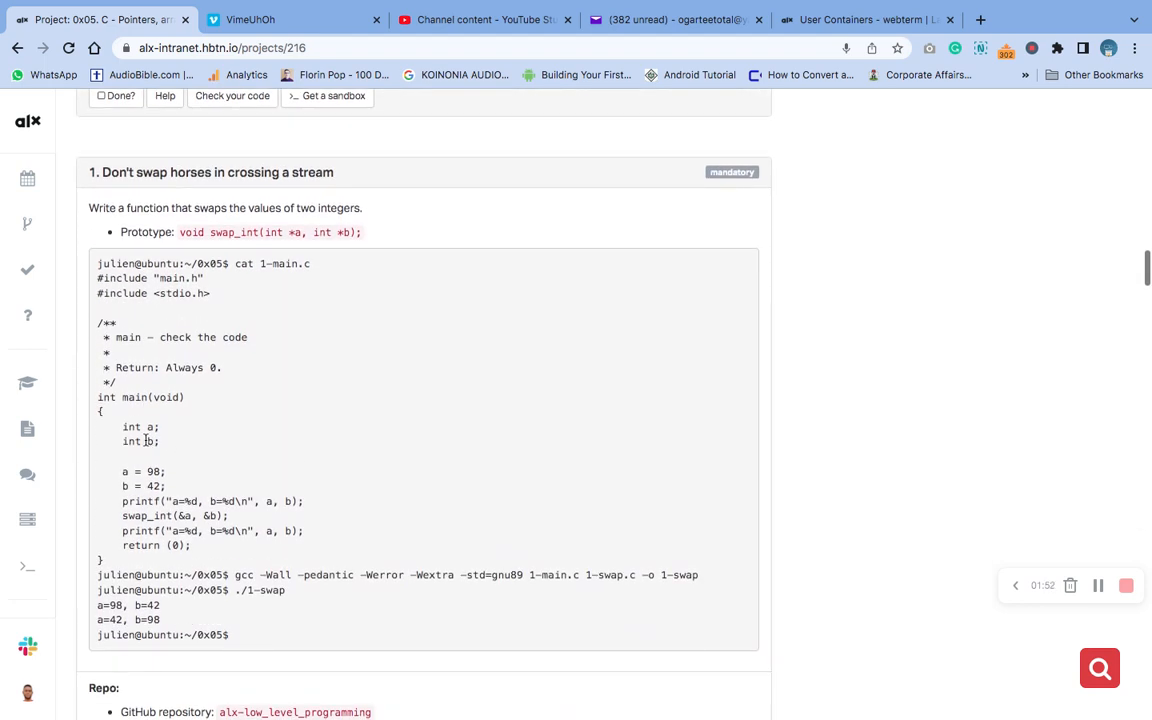
{"action": "scroll", "coordinate": [145, 445], "scroll_direction": "down", "scroll_amount": 2}
{"action": "scroll", "coordinate": [145, 445], "scroll_direction": "up", "scroll_amount": 7}
{"action": "scroll", "coordinate": [145, 445], "scroll_direction": "down", "scroll_amount": 1}
{"action": "scroll", "coordinate": [145, 445], "scroll_direction": "up", "scroll_amount": 3}
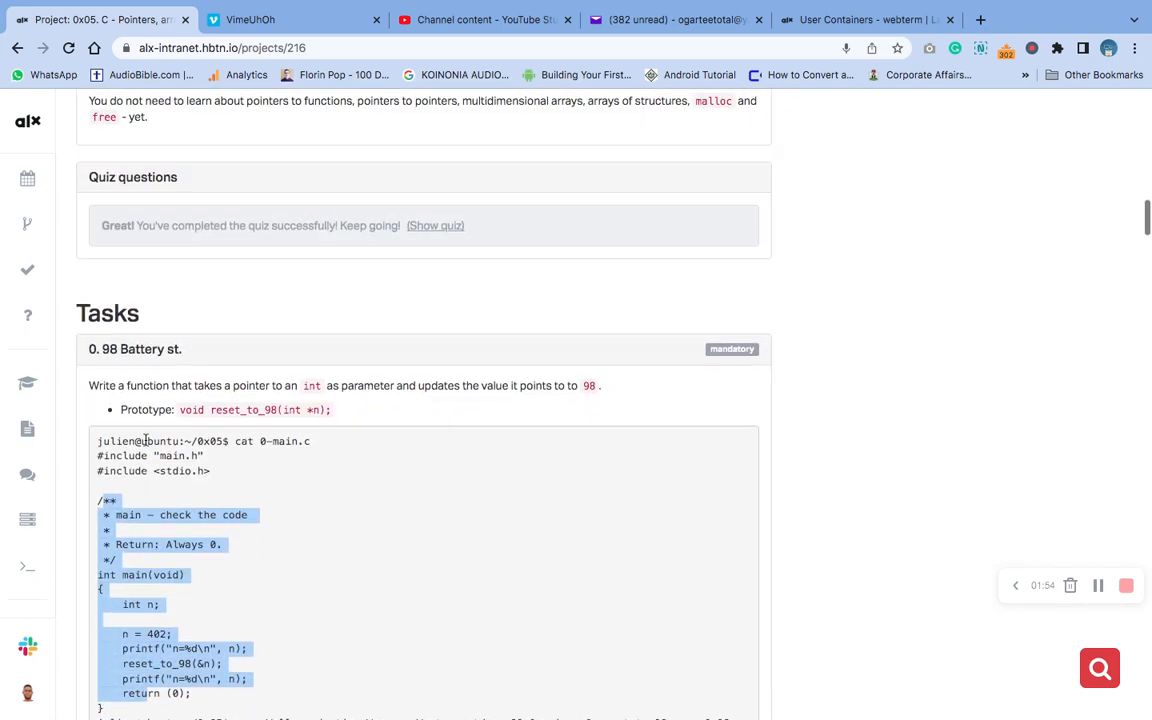
{"action": "scroll", "coordinate": [145, 445], "scroll_direction": "down", "scroll_amount": 1}
{"action": "scroll", "coordinate": [242, 326], "scroll_direction": "up", "scroll_amount": 2}
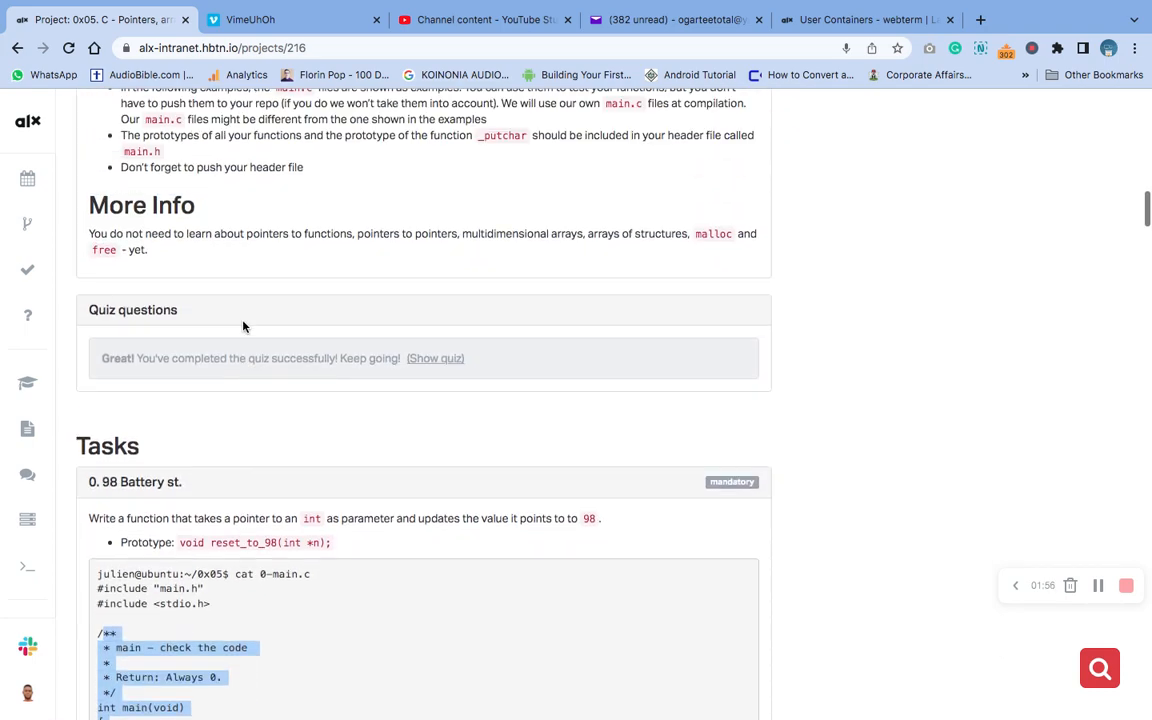
{"action": "scroll", "coordinate": [242, 326], "scroll_direction": "up", "scroll_amount": 3}
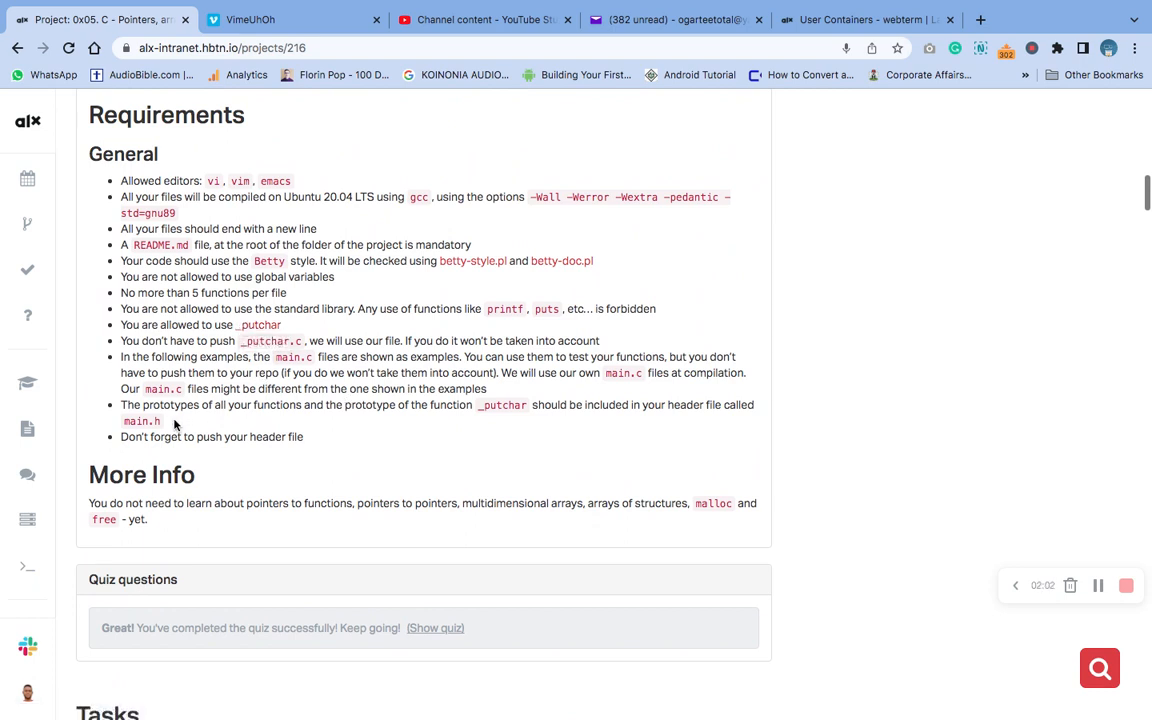
{"action": "left_click_drag", "start_coordinate": [161, 421], "coordinate": [125, 418]}
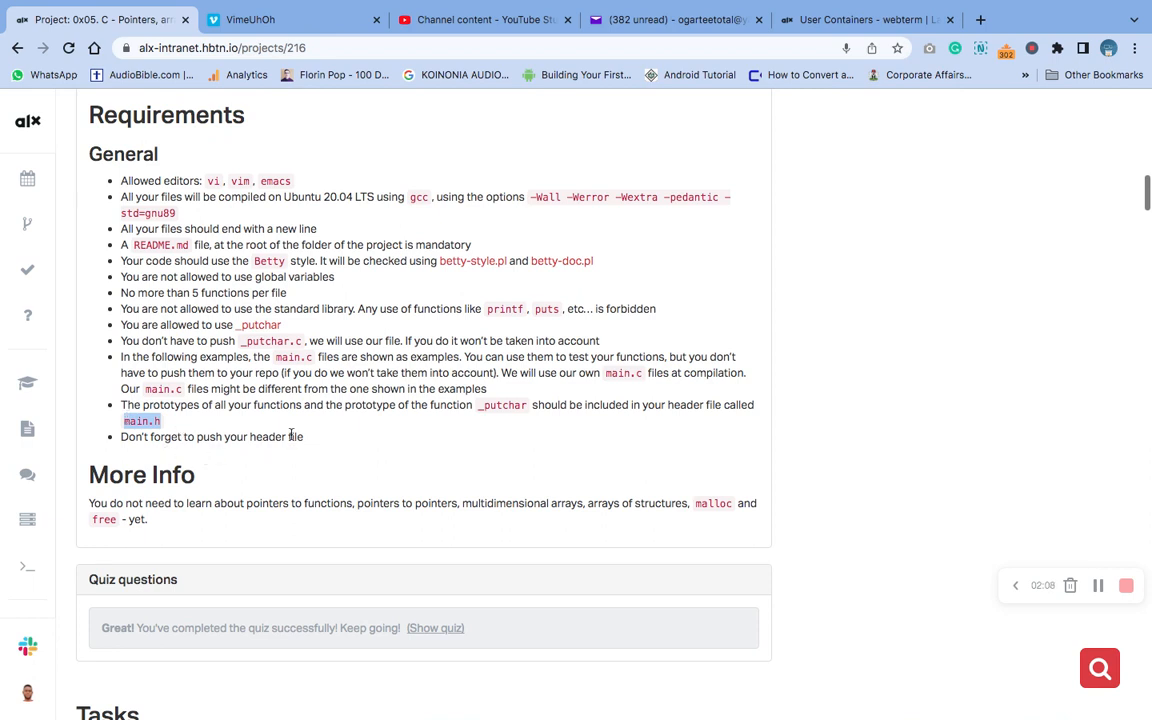
{"action": "scroll", "coordinate": [291, 436], "scroll_direction": "down", "scroll_amount": 1}
{"action": "scroll", "coordinate": [291, 436], "scroll_direction": "down", "scroll_amount": 3}
{"action": "scroll", "coordinate": [291, 438], "scroll_direction": "down", "scroll_amount": 1}
{"action": "scroll", "coordinate": [291, 439], "scroll_direction": "down", "scroll_amount": 1}
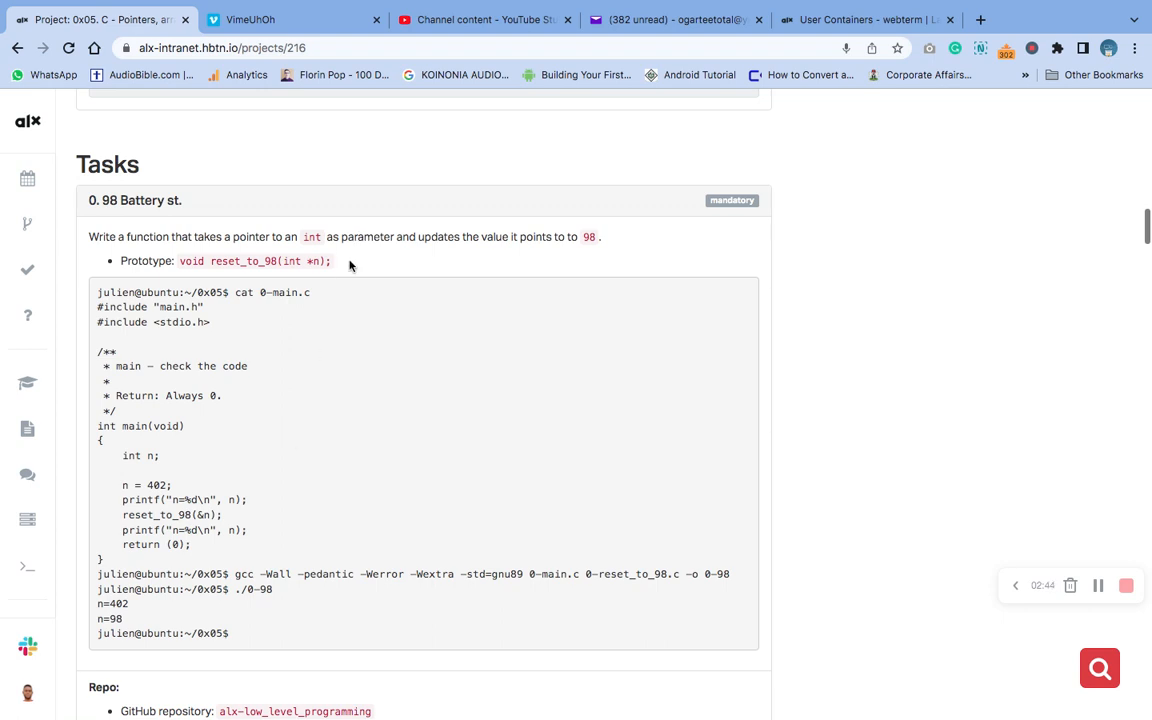
{"action": "left_click_drag", "start_coordinate": [352, 265], "coordinate": [180, 260]}
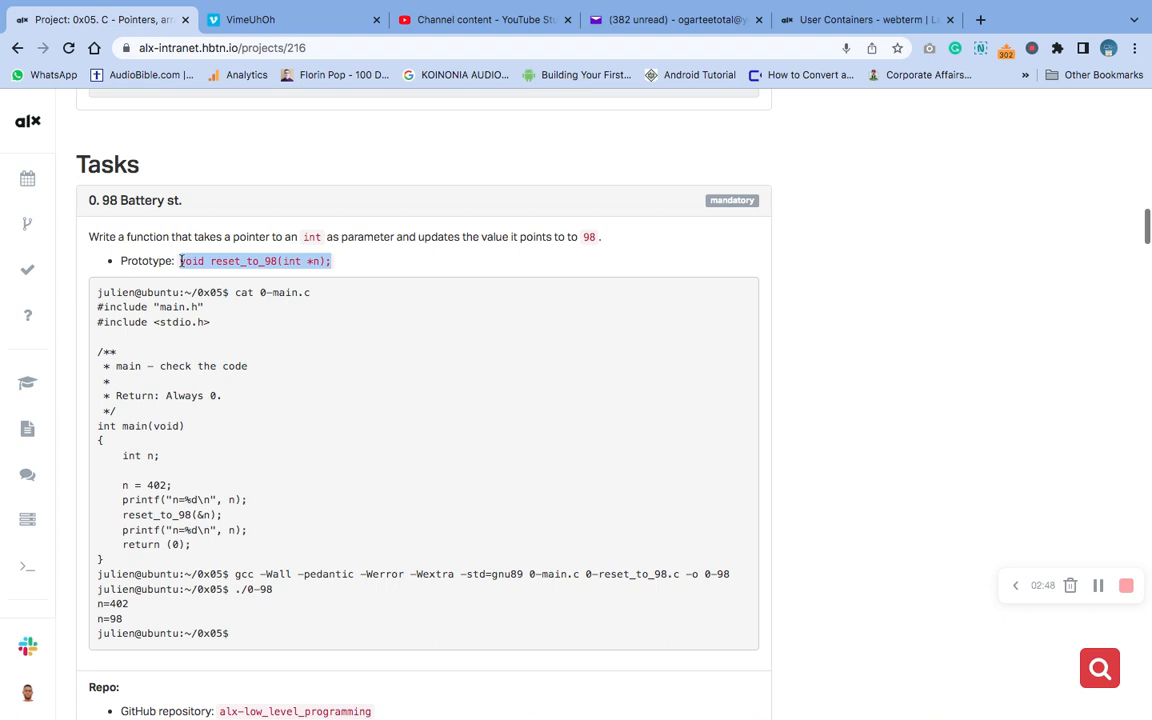
{"action": "scroll", "coordinate": [296, 339], "scroll_direction": "down", "scroll_amount": 3}
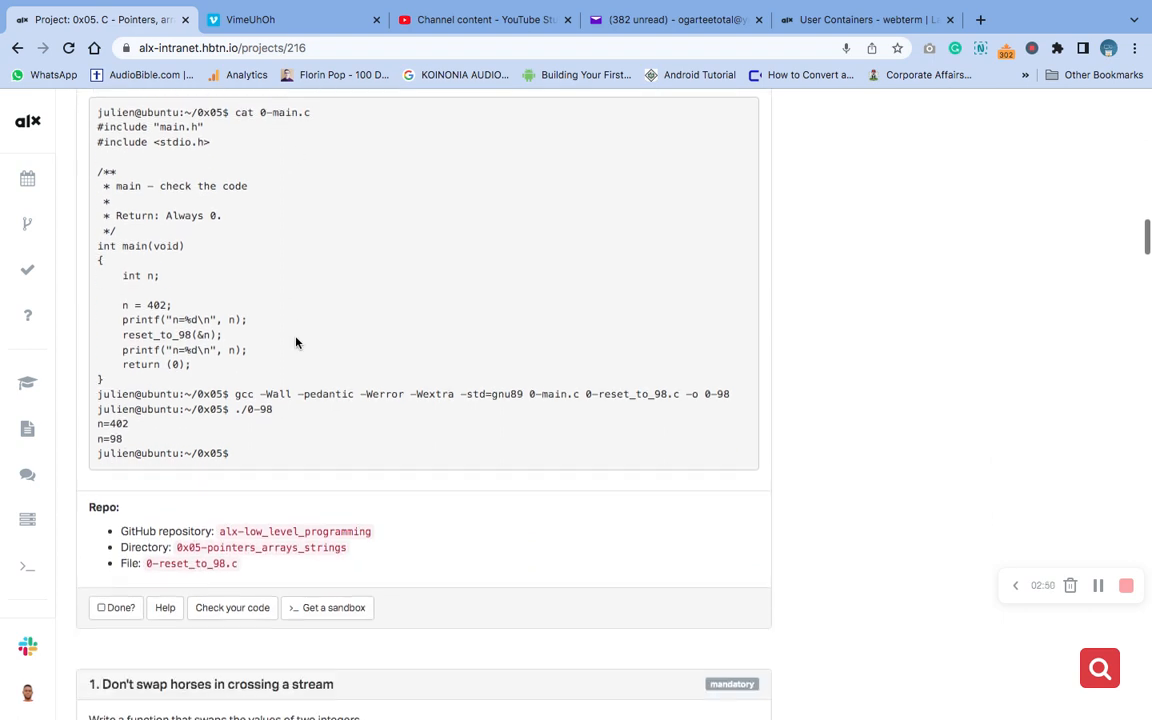
{"action": "scroll", "coordinate": [296, 339], "scroll_direction": "down", "scroll_amount": 3}
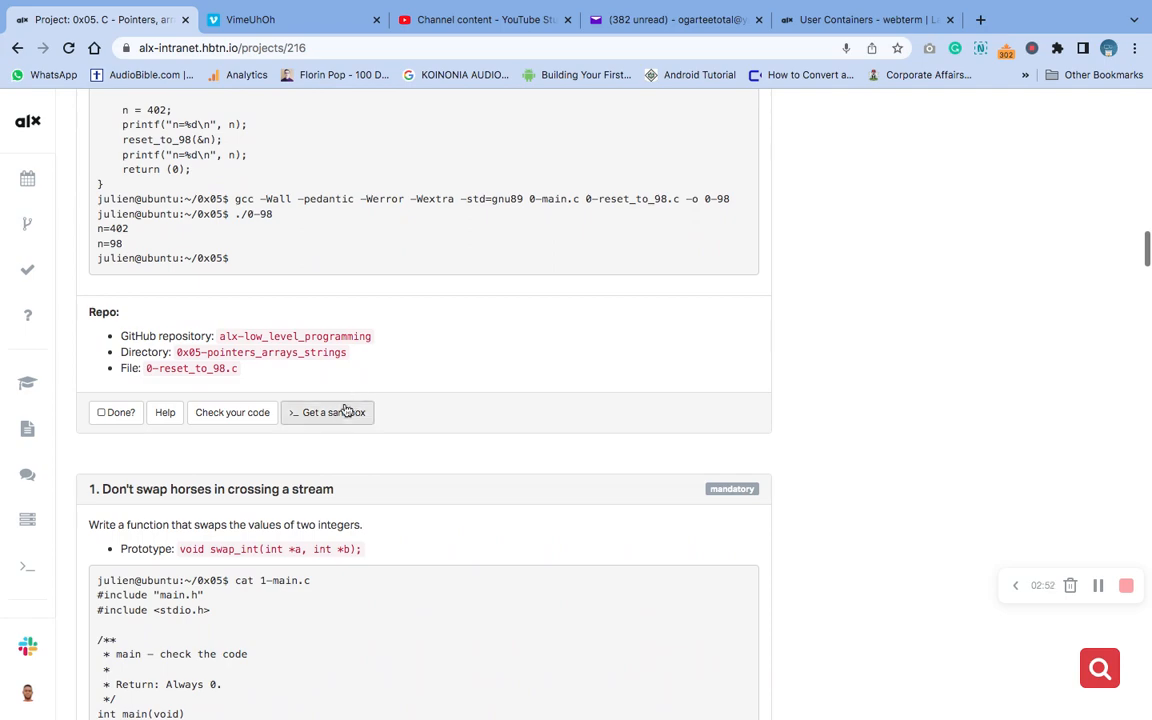
- Launch the recommended Ubuntu 20.04 sandbox's Webterm in a new tab and return to the project page
{"action": "left_click", "coordinate": [340, 412]}
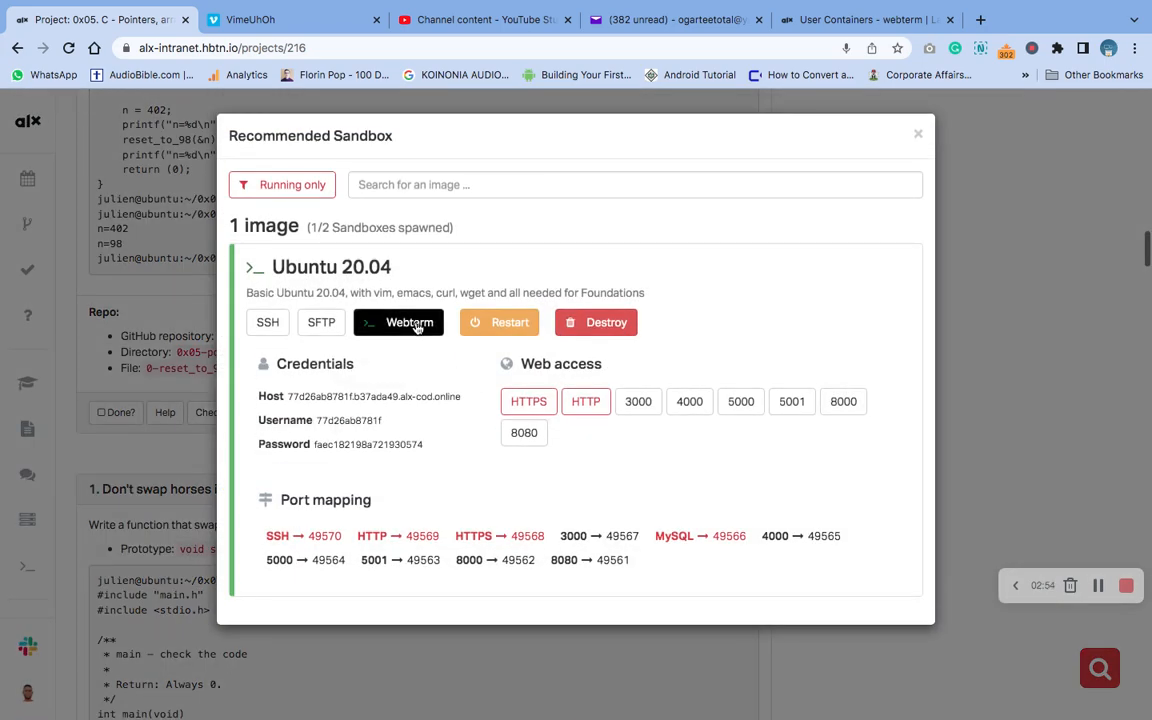
{"action": "left_click", "coordinate": [412, 322]}
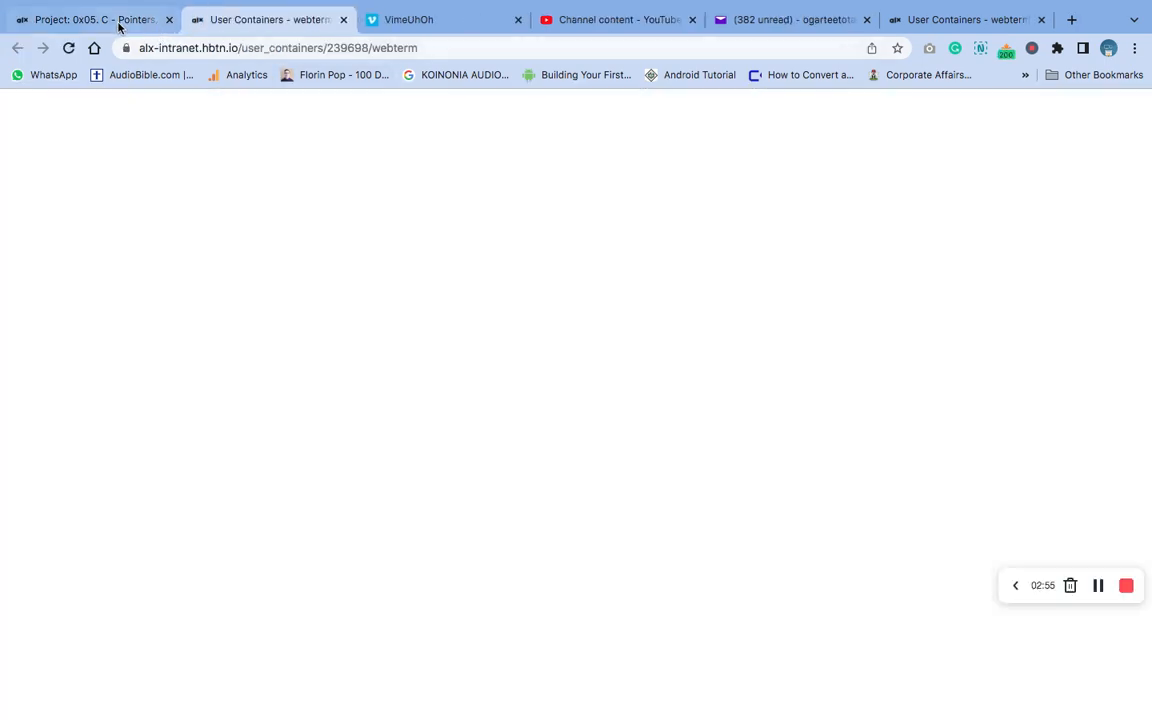
{"action": "left_click", "coordinate": [118, 22]}
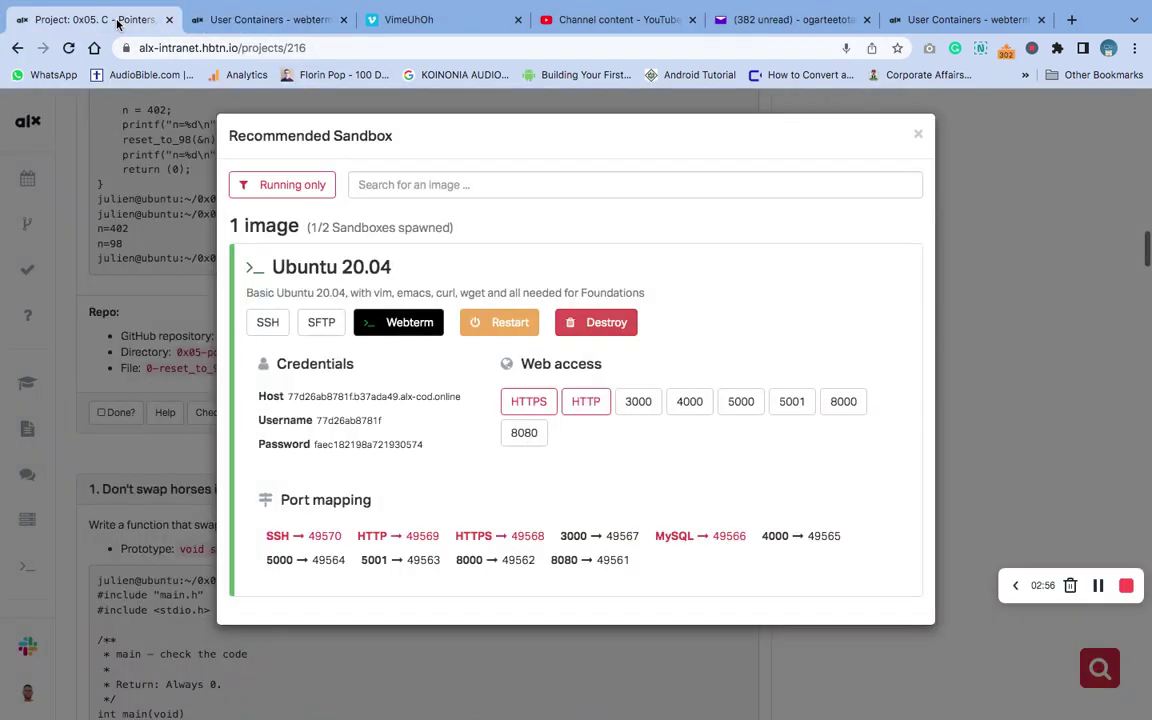
{"action": "left_click", "coordinate": [918, 134]}
{"action": "scroll", "coordinate": [792, 228], "scroll_direction": "up", "scroll_amount": 2}
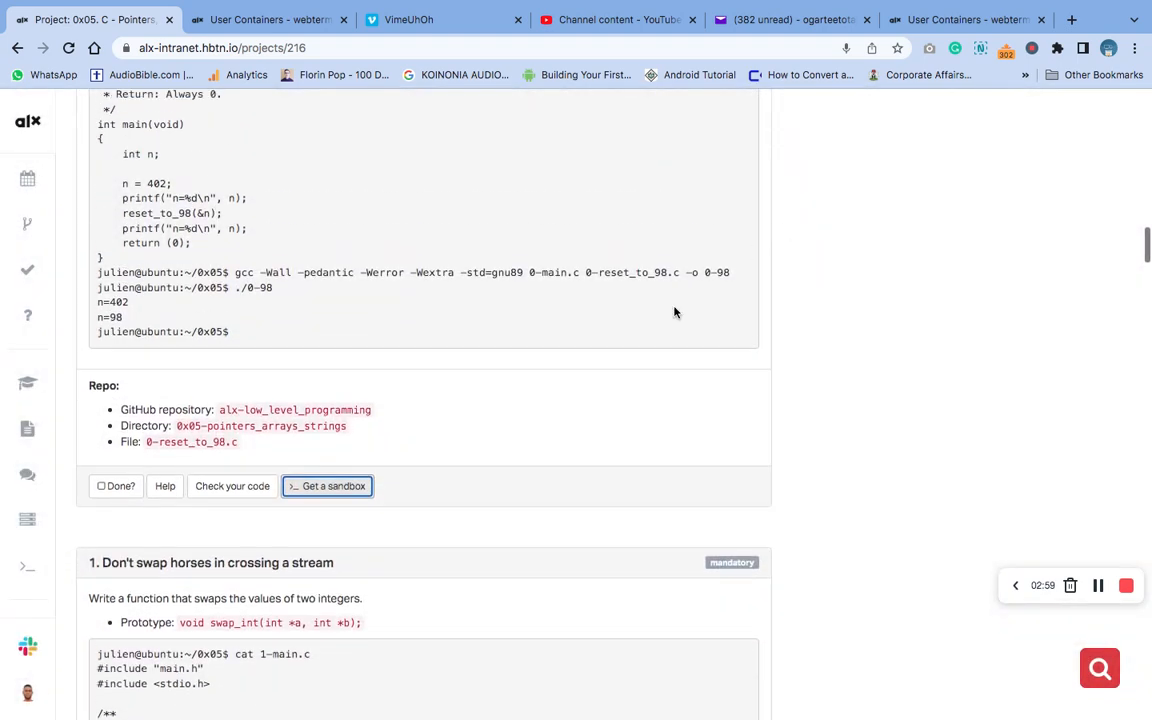
{"action": "scroll", "coordinate": [308, 416], "scroll_direction": "up", "scroll_amount": 1}
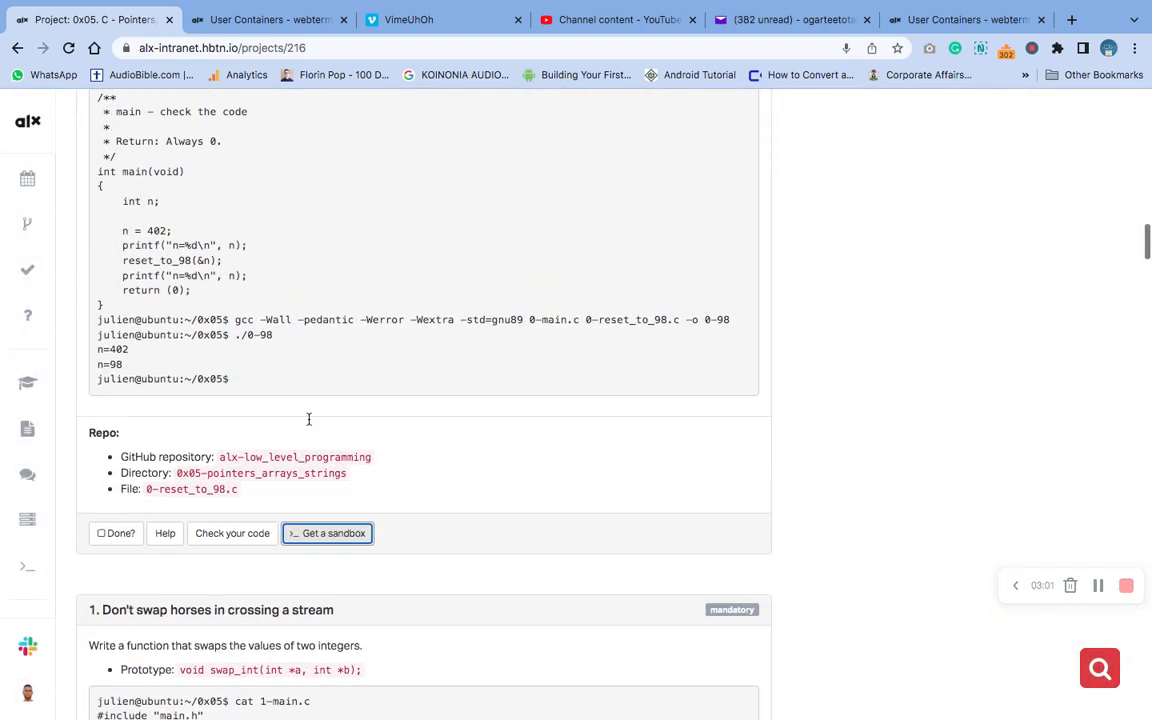
{"action": "scroll", "coordinate": [308, 421], "scroll_direction": "up", "scroll_amount": 7}
{"action": "scroll", "coordinate": [314, 429], "scroll_direction": "up", "scroll_amount": 3}
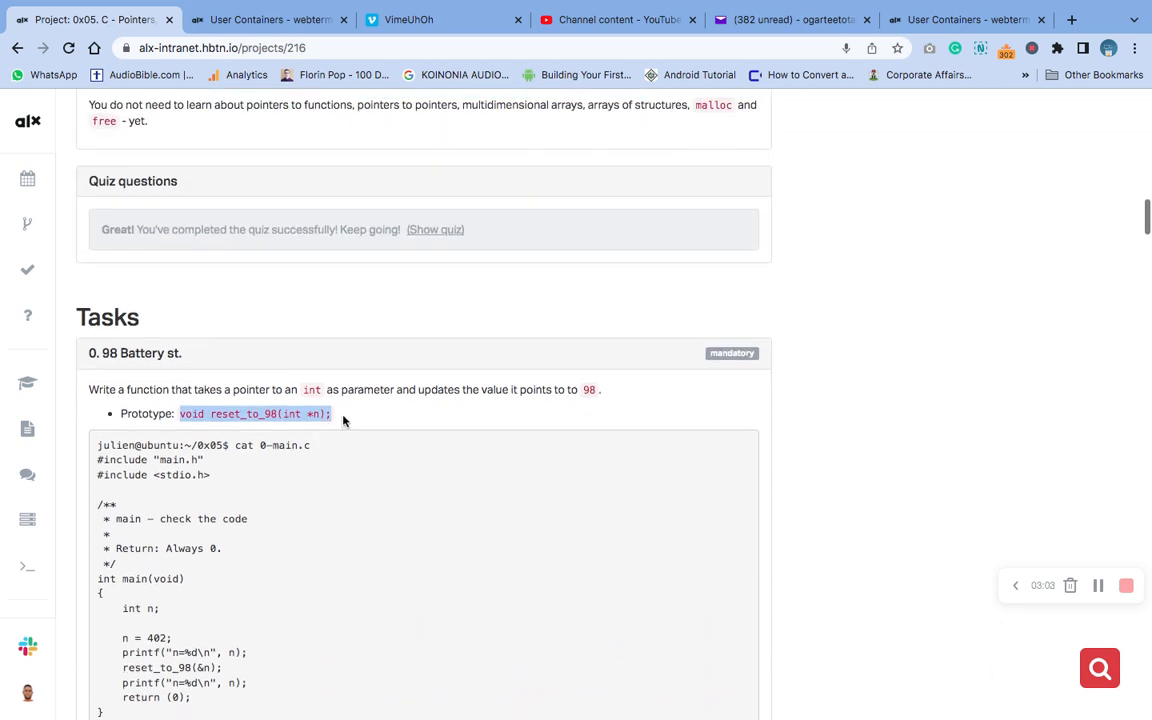
{"action": "left_click", "coordinate": [336, 414]}
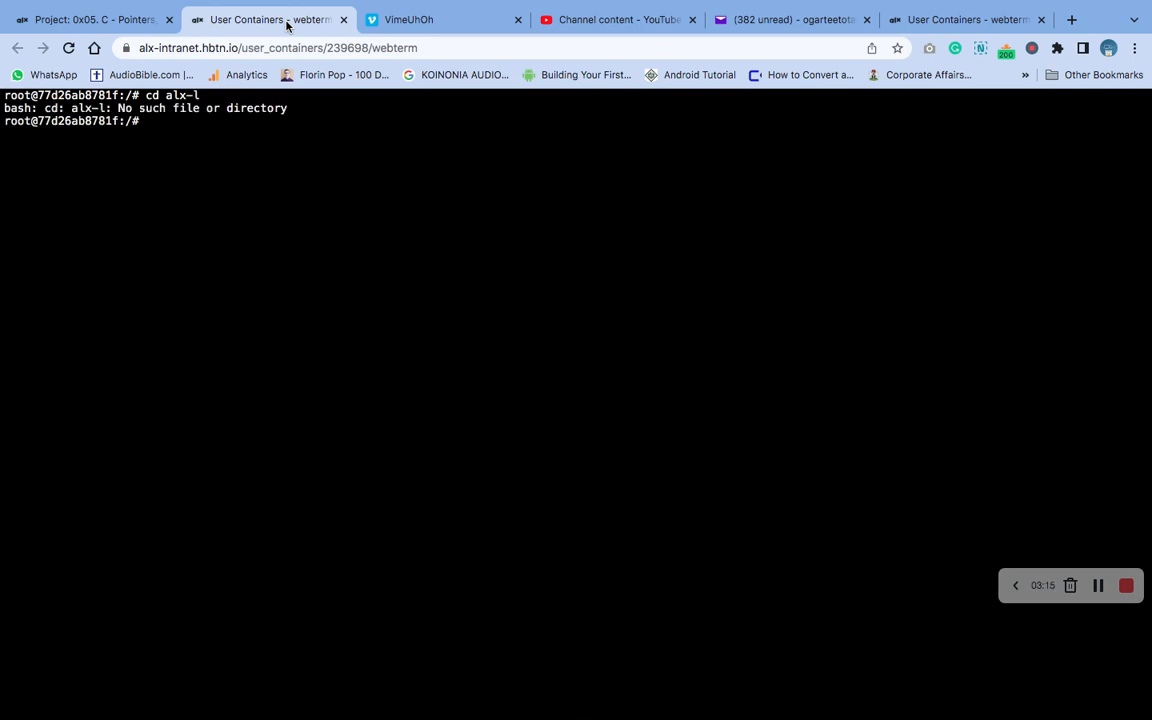
- Enter the alx-low_level_programming repository and list its existing project folders
{"action": "key", "text": "Up"}
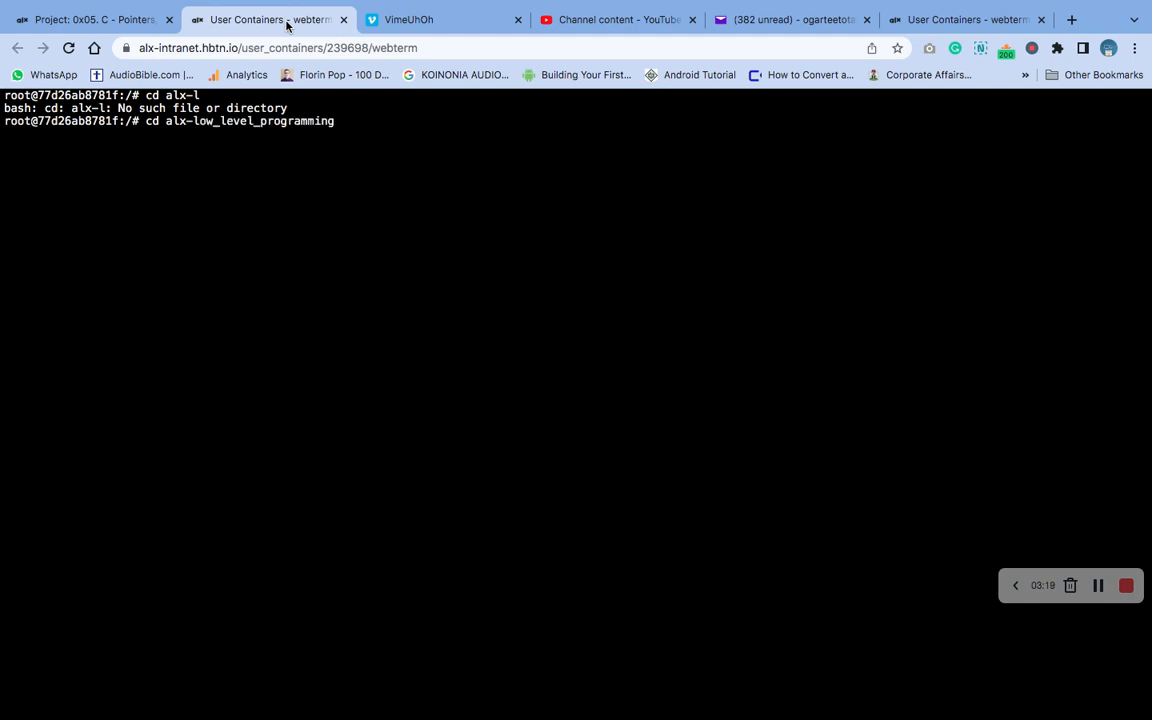
{"action": "key", "text": "Return"}
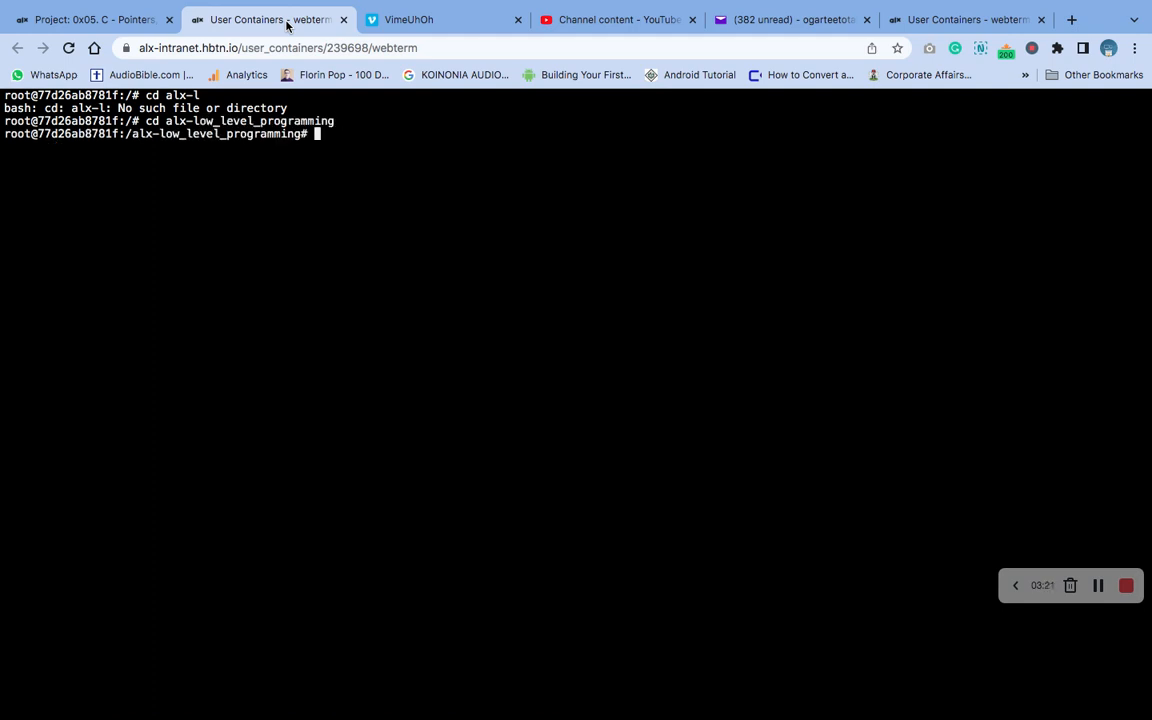
{"action": "type", "text": "cd"}
{"action": "key", "text": "BackSpace"}
{"action": "key", "text": "BackSpace"}
{"action": "key", "text": "BackSpace"}
{"action": "type", "text": "l"}
{"action": "type", "text": "s"}
{"action": "key", "text": "Return"}
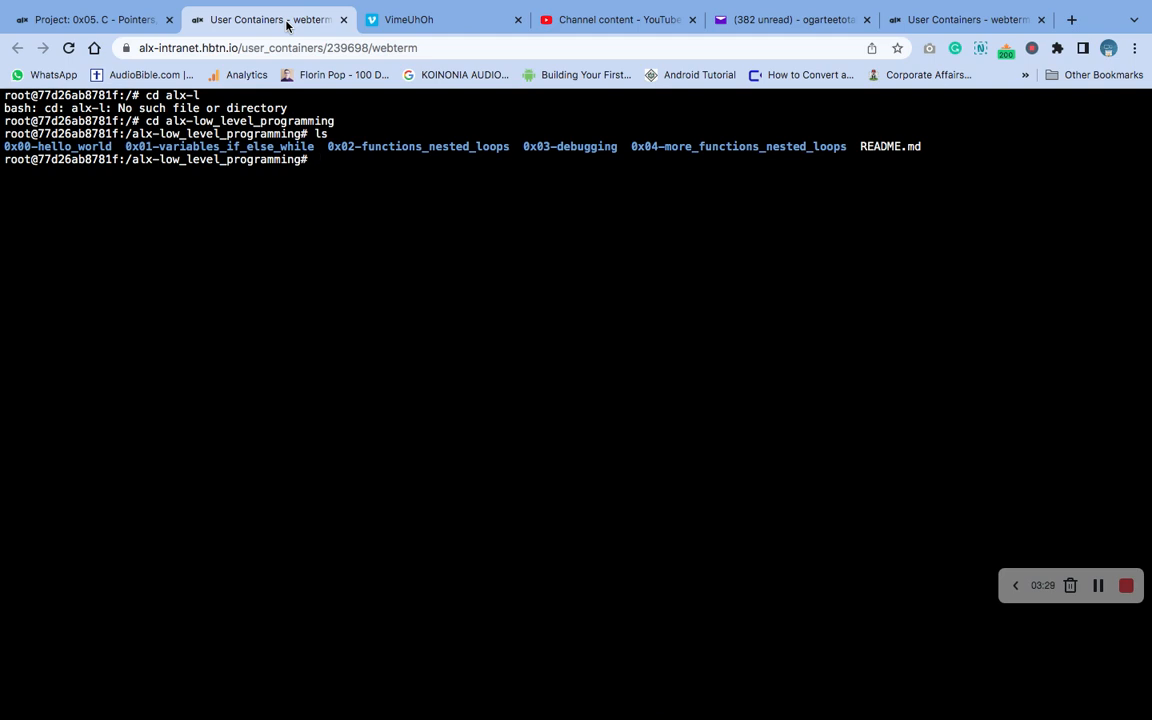
- Copy the 0x05-pointers_arrays_strings name from the task page and create that folder in the repository
{"action": "left_click", "coordinate": [131, 22]}
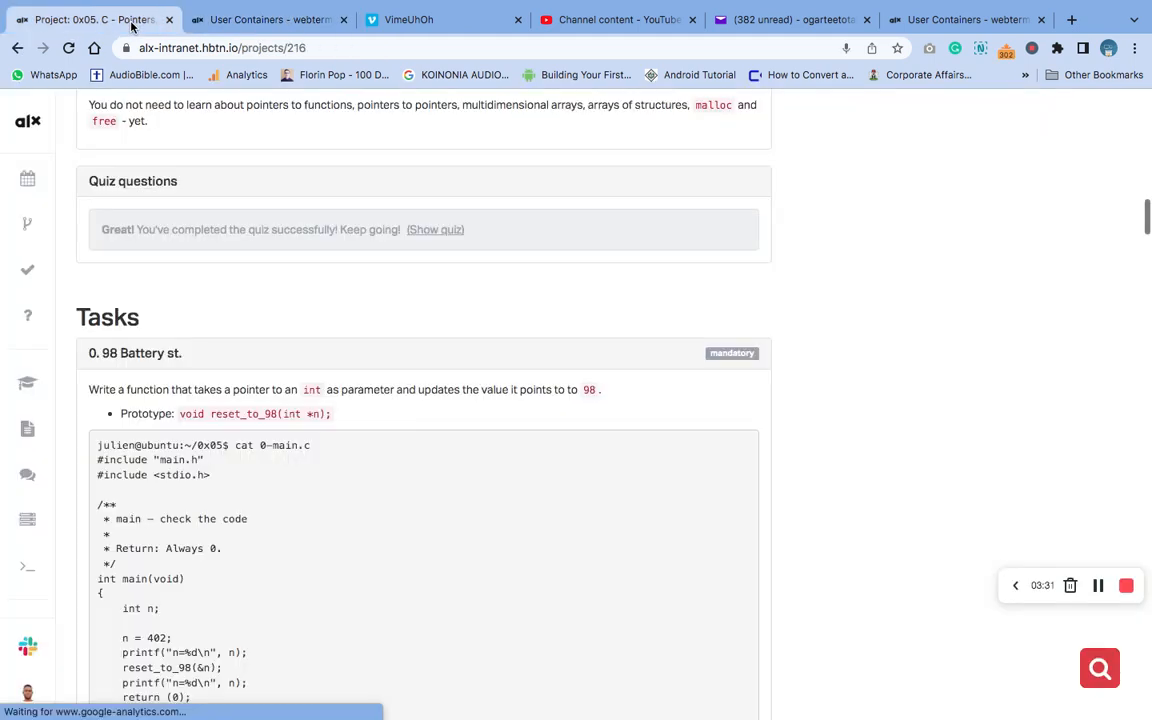
{"action": "scroll", "coordinate": [296, 319], "scroll_direction": "down", "scroll_amount": 4}
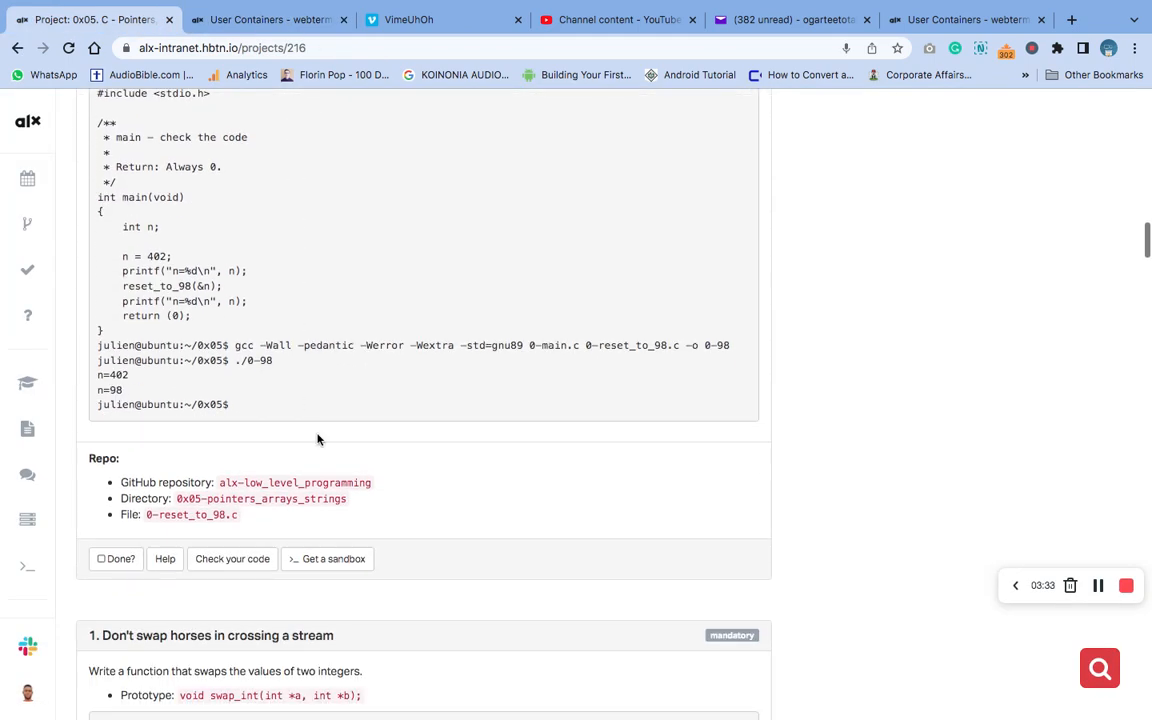
{"action": "left_click_drag", "start_coordinate": [348, 498], "coordinate": [178, 498]}
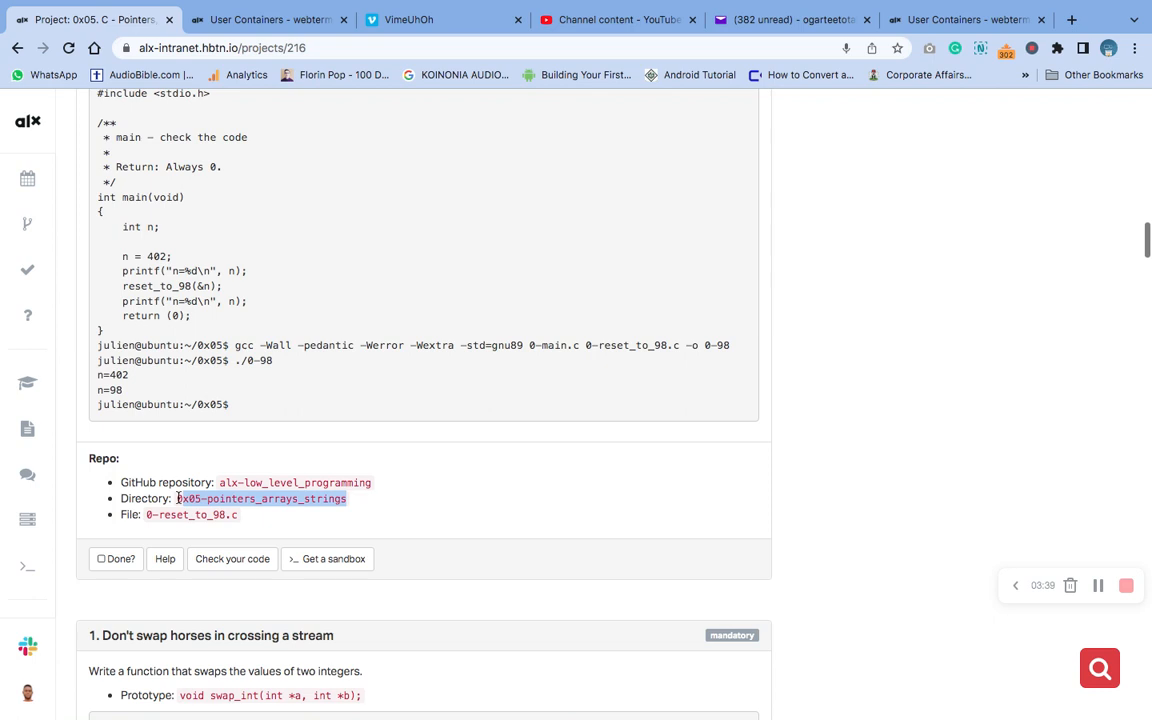
{"action": "left_click_drag", "start_coordinate": [177, 498], "coordinate": [348, 502]}
{"action": "left_click", "coordinate": [258, 20]}
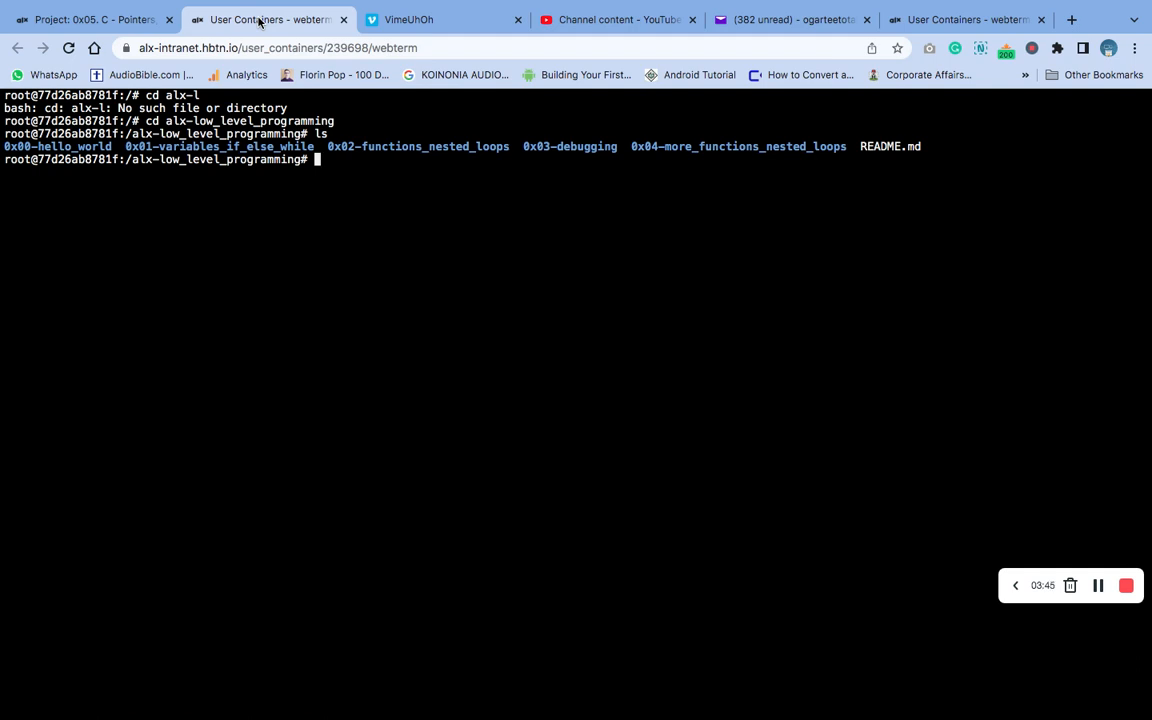
{"action": "type", "text": "mkdir"}
{"action": "type", "text": " 0x05-pointers_arrays_strings"}
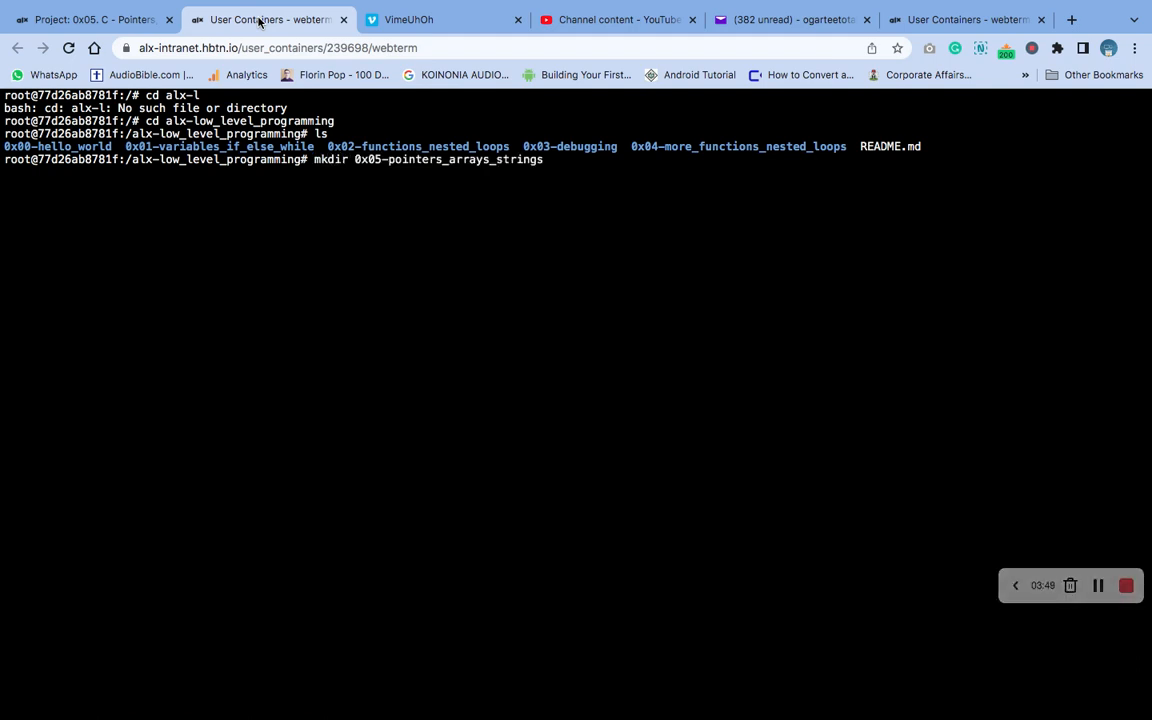
{"action": "key", "text": "Return"}
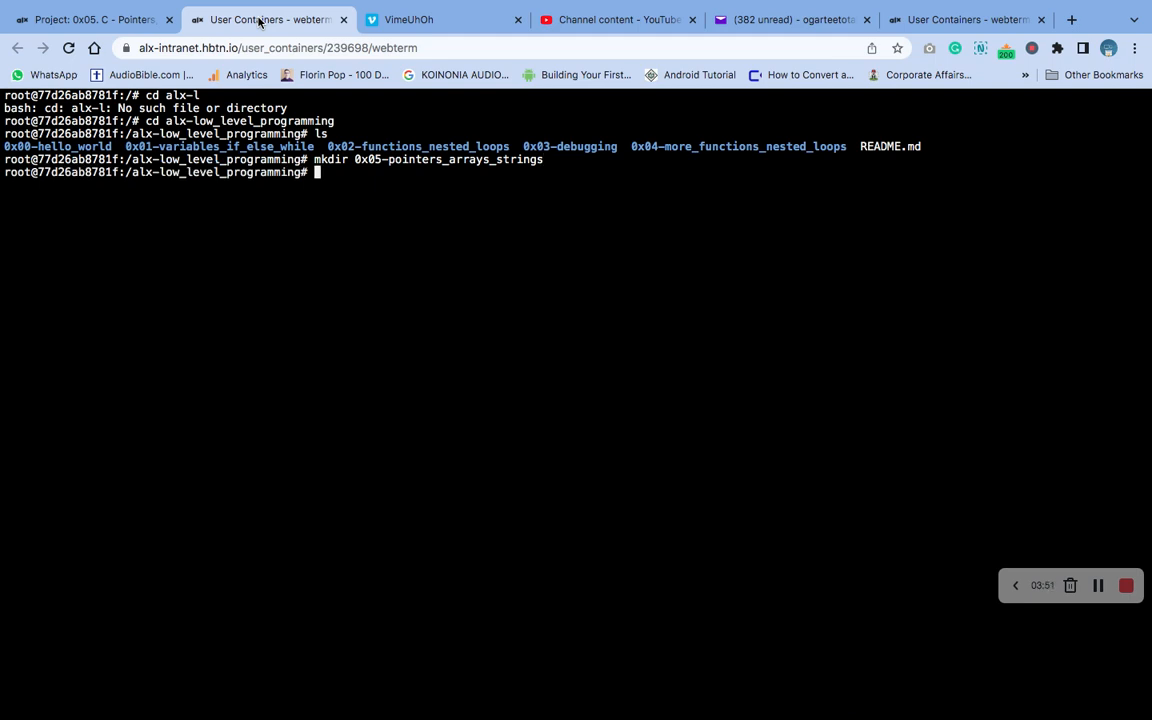
{"action": "type", "text": "ls"}
{"action": "key", "text": "Return"}
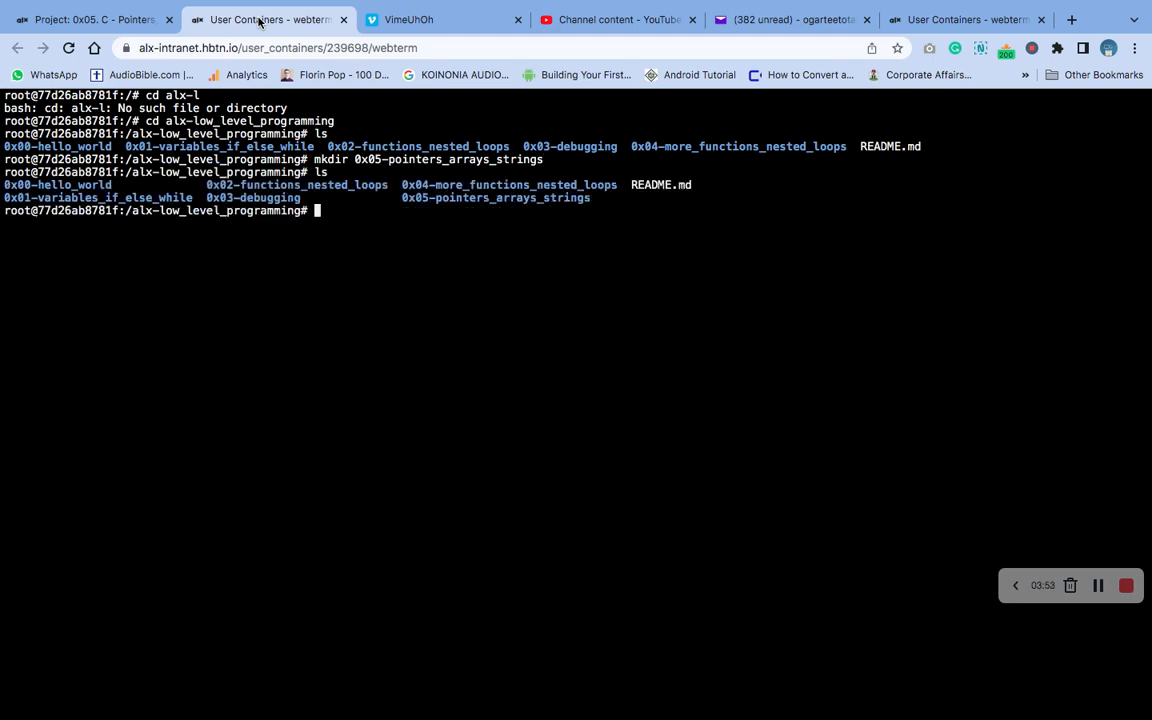
{"action": "type", "text": "cd "}
{"action": "type", "text": "0x05-pointers_arrays_strings"}
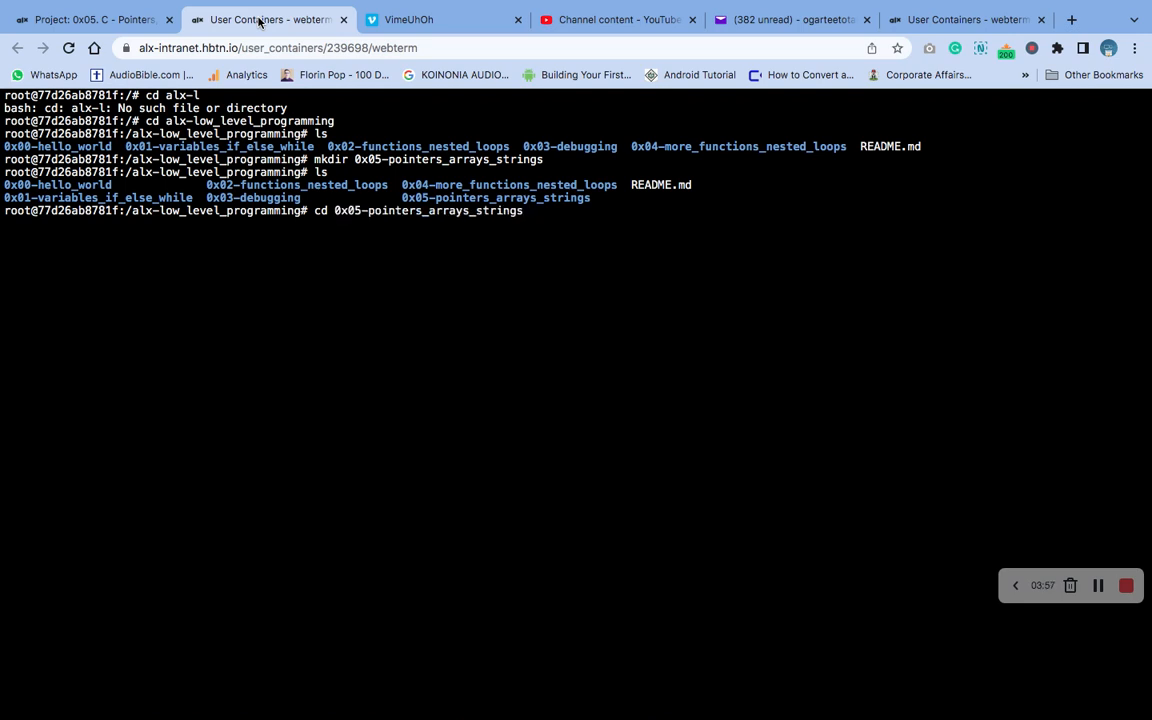
- Inside the new folder, write the project name into README.md and confirm it exists
{"action": "key", "text": "Return"}
{"action": "type", "text": "l"}
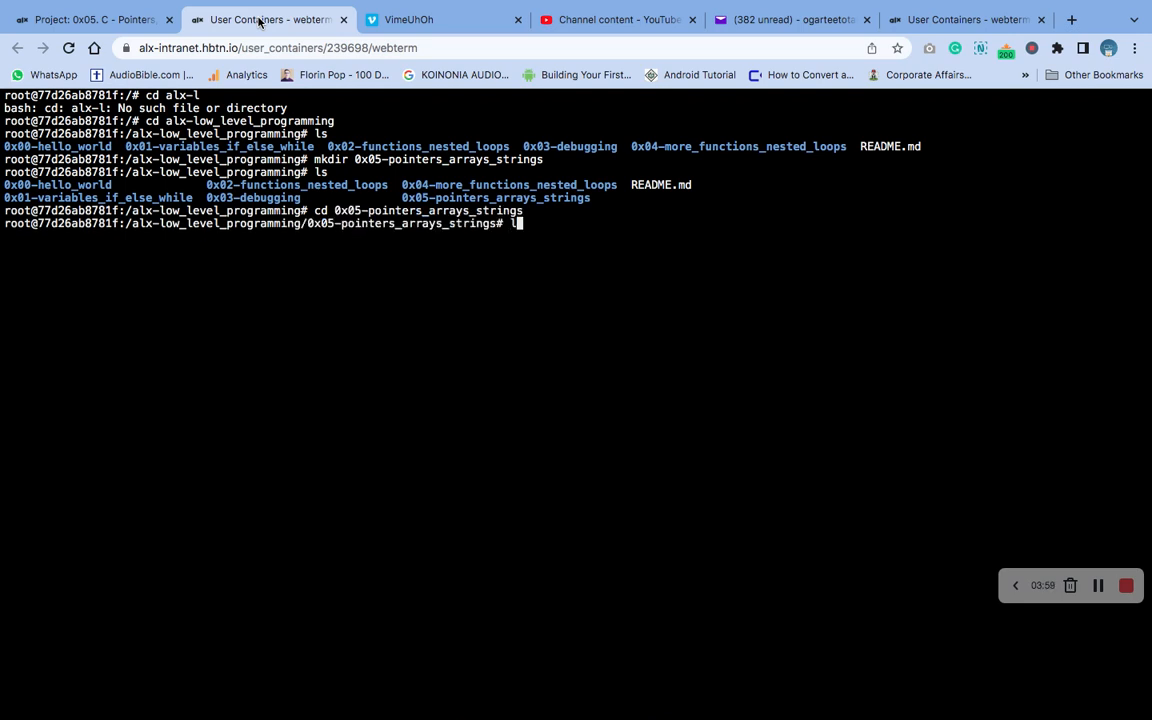
{"action": "type", "text": "s"}
{"action": "key", "text": "Return"}
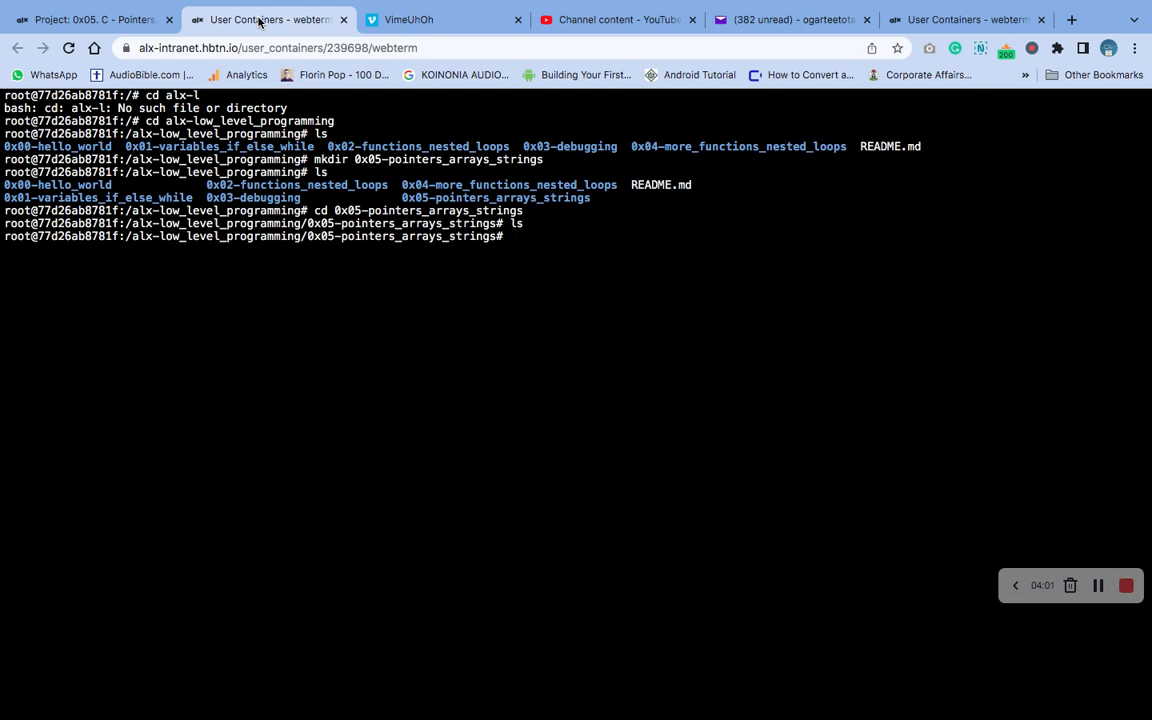
{"action": "type", "text": "ec"}
{"action": "type", "text": "ho"}
{"action": "type", "text": " '"}
{"action": "type", "text": "0x05-pointers_arrays_strings"}
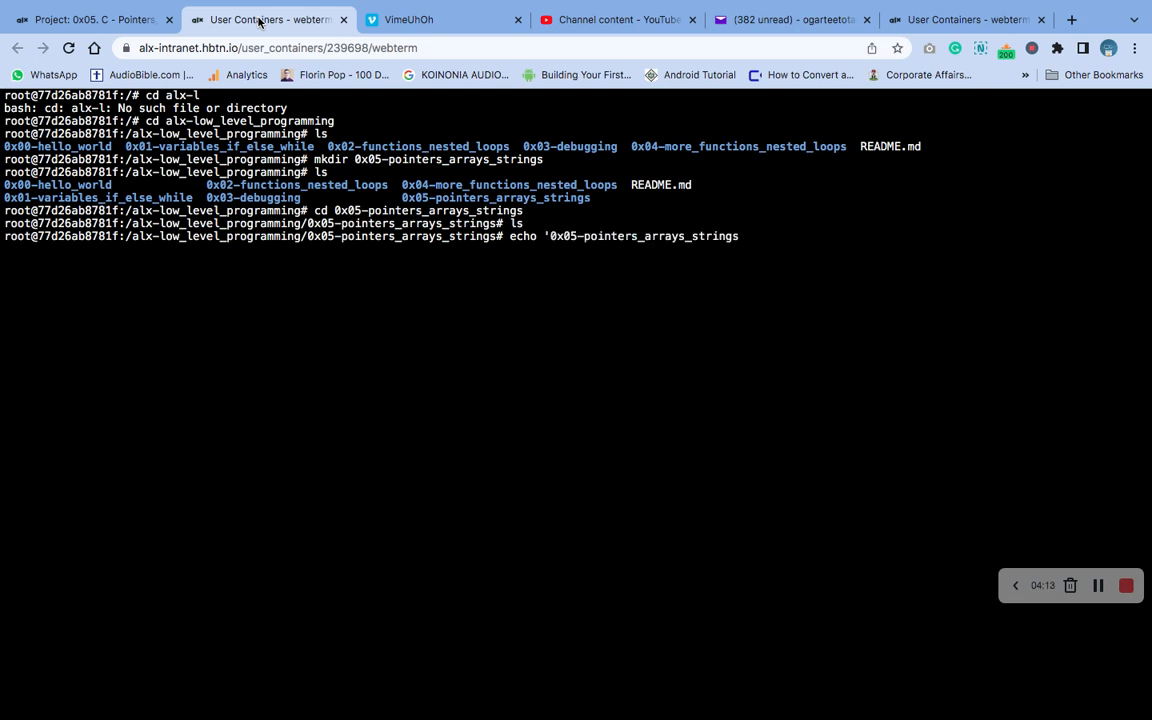
{"action": "type", "text": "'"}
{"action": "type", "text": " > R"}
{"action": "type", "text": "EADM"}
{"action": "type", "text": "E."}
{"action": "type", "text": "md"}
{"action": "key", "text": "Return"}
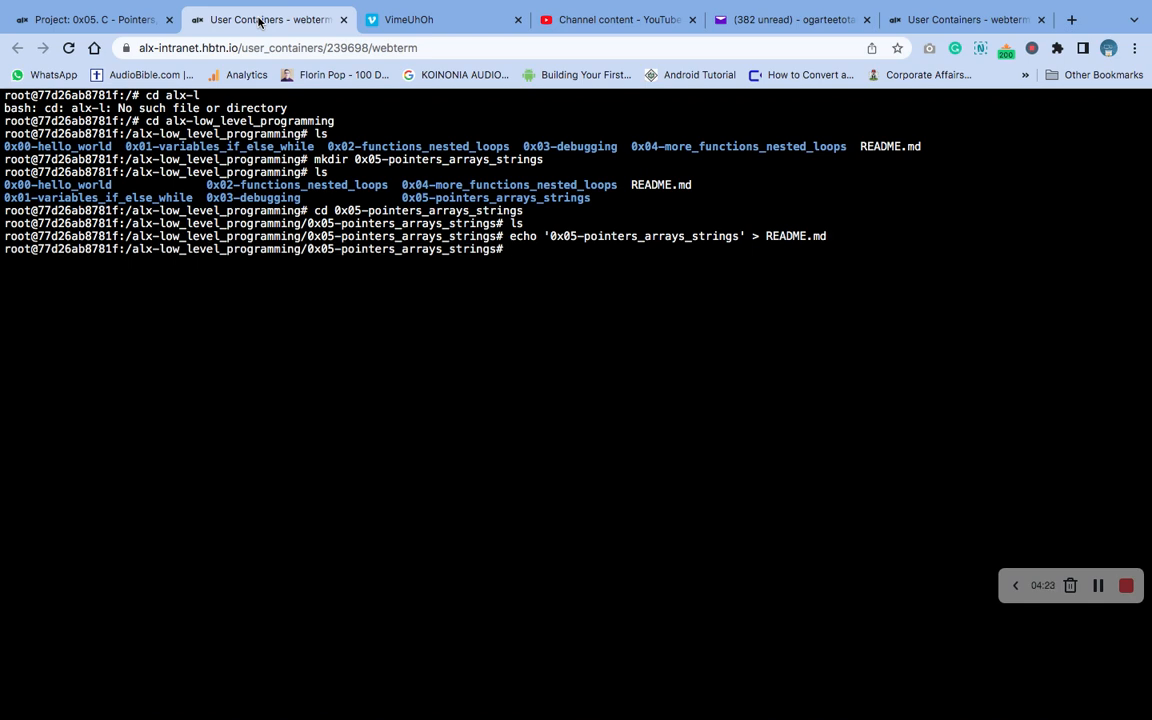
{"action": "type", "text": "ls"}
{"action": "key", "text": "Return"}
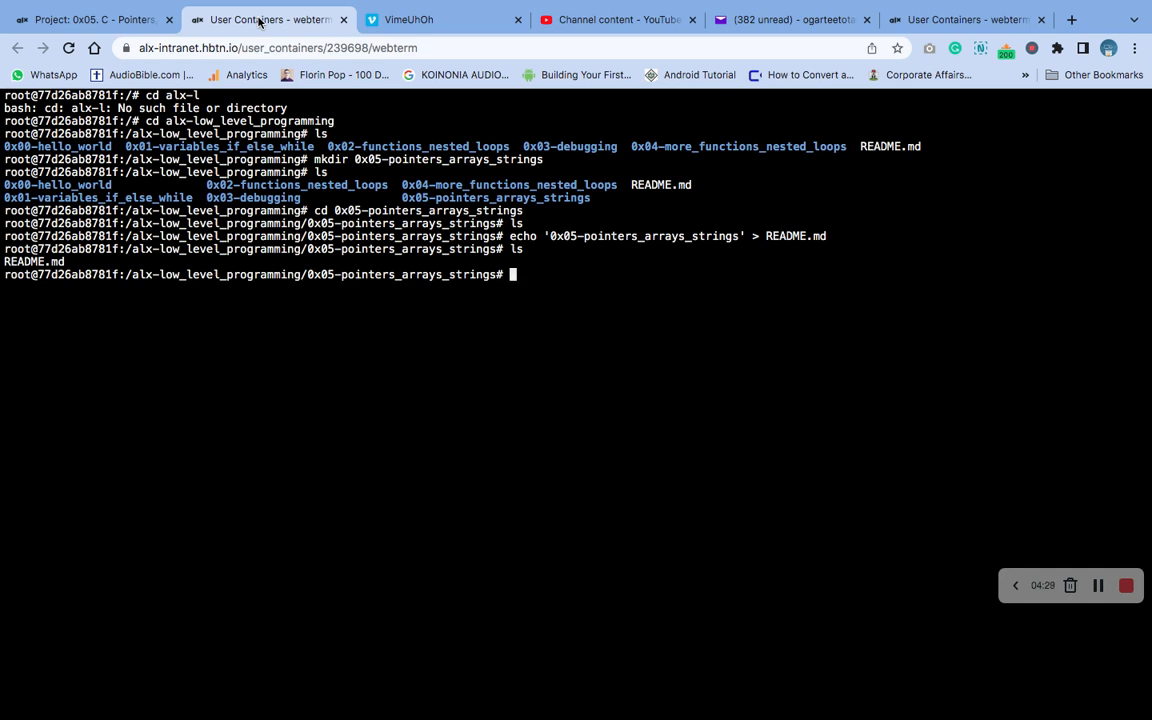
{"action": "type", "text": "v"}
{"action": "type", "text": "i"}
{"action": "type", "text": " m"}
{"action": "type", "text": "ain.h"}
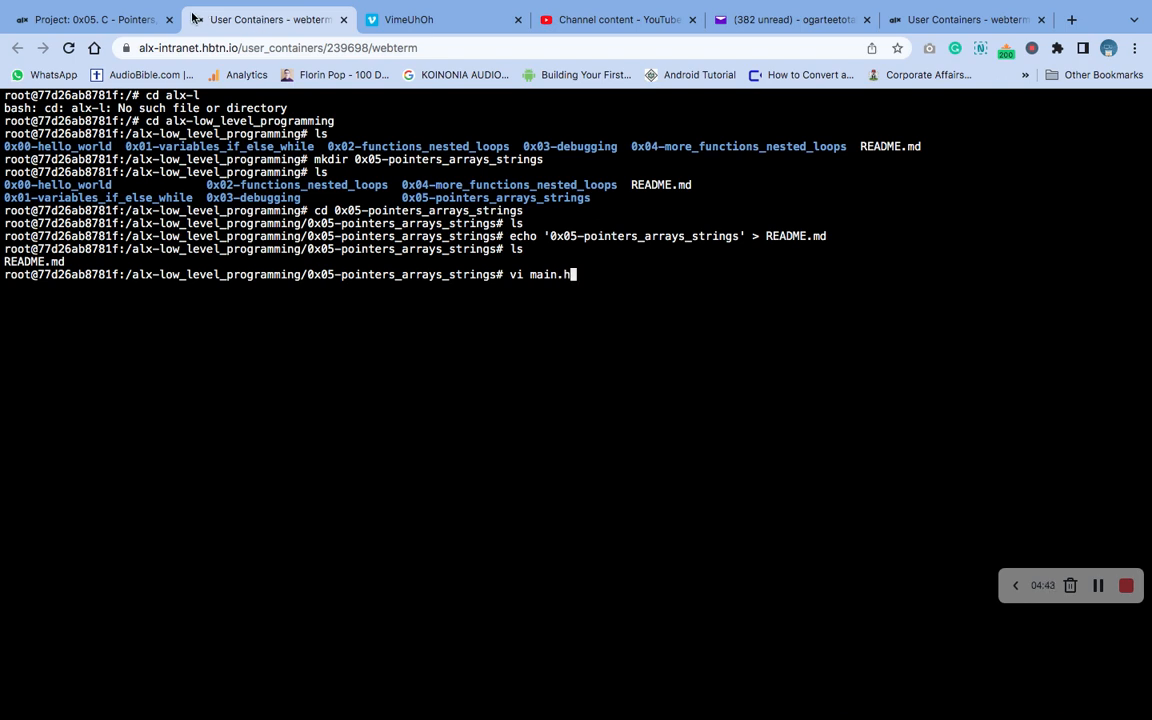
- Start editing a new main.h in vi, then look back at the project's task descriptions
{"action": "key", "text": "Return"}
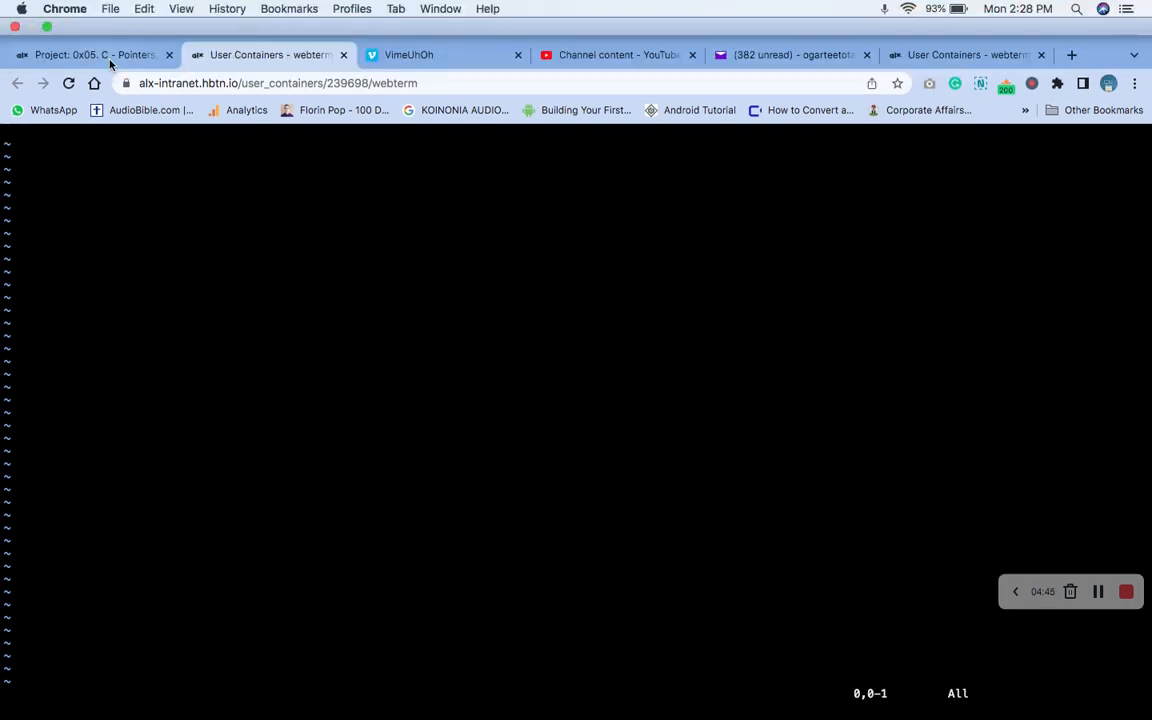
{"action": "left_click", "coordinate": [110, 60]}
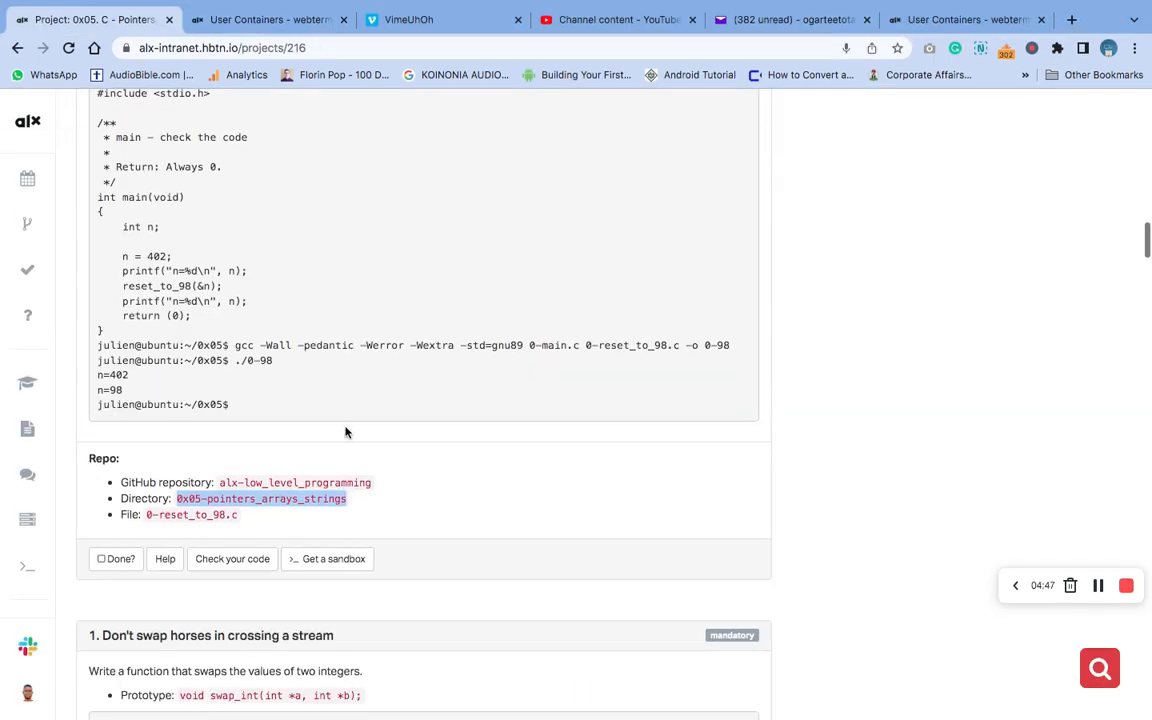
{"action": "scroll", "coordinate": [345, 432], "scroll_direction": "down", "scroll_amount": 4}
{"action": "scroll", "coordinate": [345, 432], "scroll_direction": "down", "scroll_amount": 6}
{"action": "scroll", "coordinate": [345, 432], "scroll_direction": "down", "scroll_amount": 6}
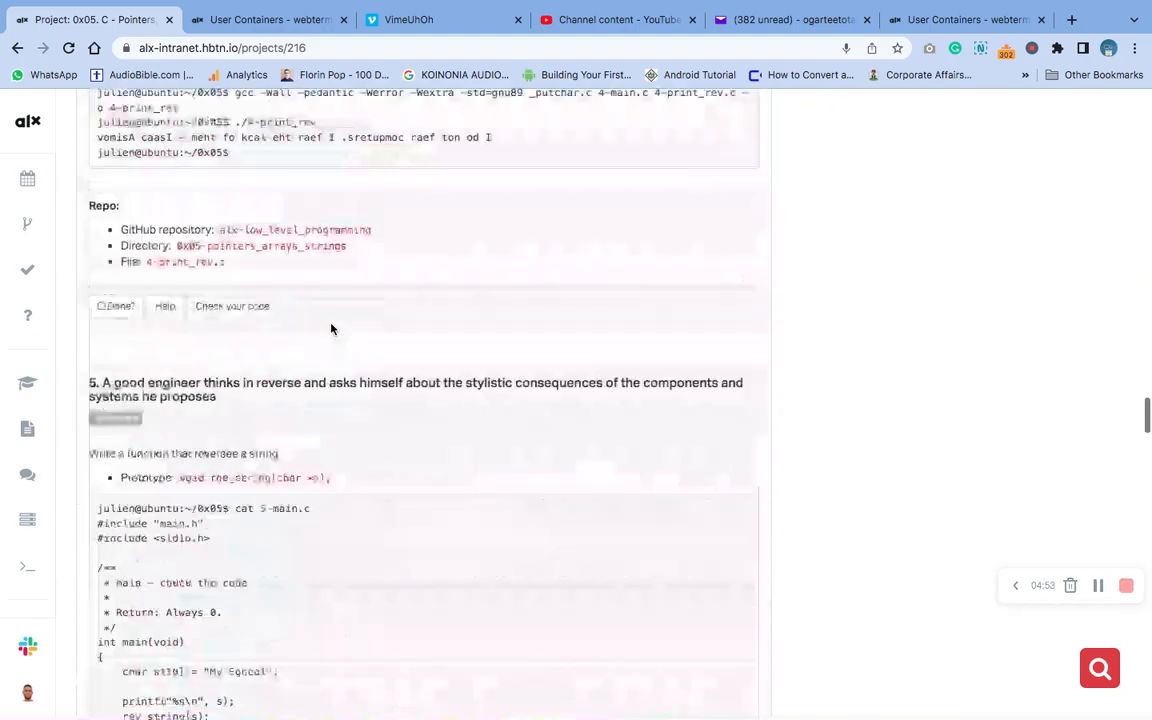
{"action": "scroll", "coordinate": [333, 328], "scroll_direction": "up", "scroll_amount": 8}
{"action": "scroll", "coordinate": [333, 328], "scroll_direction": "up", "scroll_amount": 6}
{"action": "scroll", "coordinate": [333, 328], "scroll_direction": "up", "scroll_amount": 2}
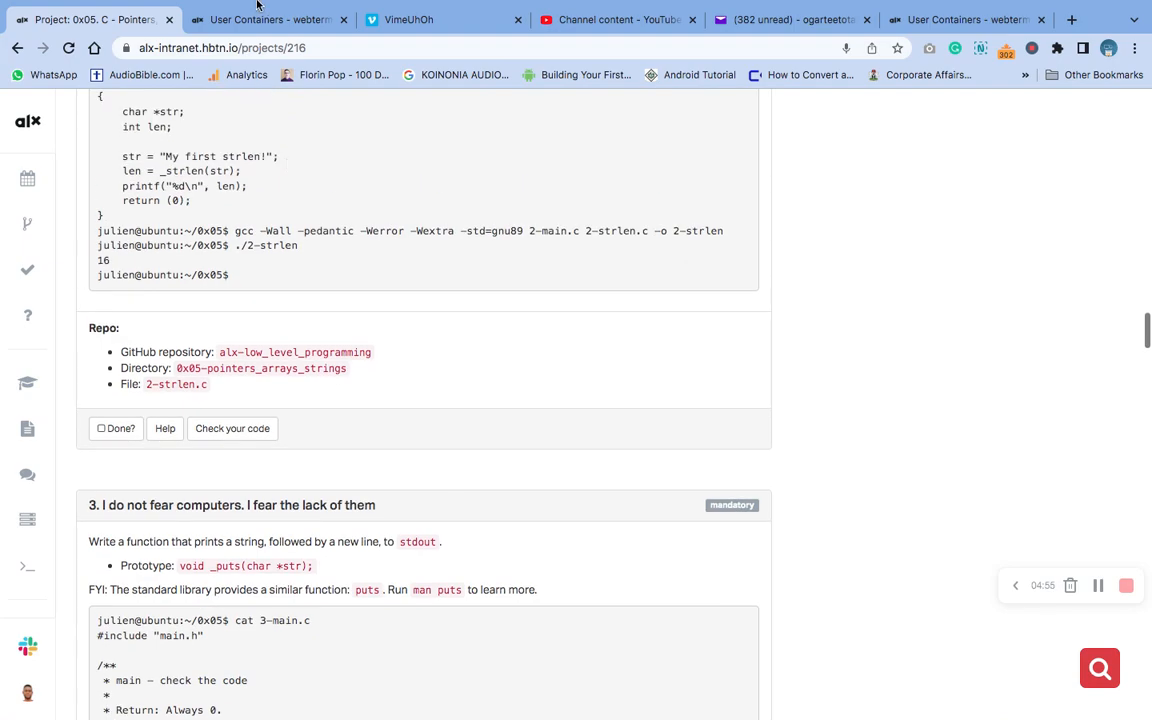
{"action": "scroll", "coordinate": [330, 345], "scroll_direction": "up", "scroll_amount": 8}
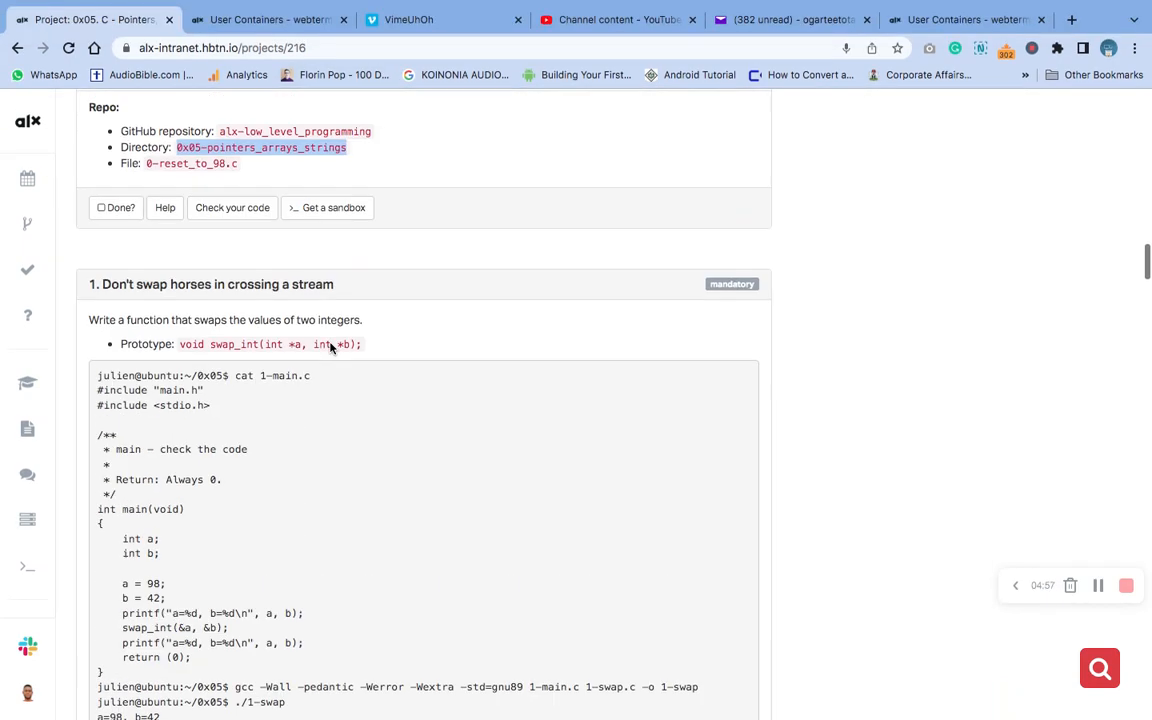
{"action": "scroll", "coordinate": [330, 345], "scroll_direction": "up", "scroll_amount": 8}
{"action": "scroll", "coordinate": [330, 343], "scroll_direction": "up", "scroll_amount": 6}
{"action": "scroll", "coordinate": [330, 343], "scroll_direction": "down", "scroll_amount": 5}
{"action": "scroll", "coordinate": [330, 345], "scroll_direction": "down", "scroll_amount": 3}
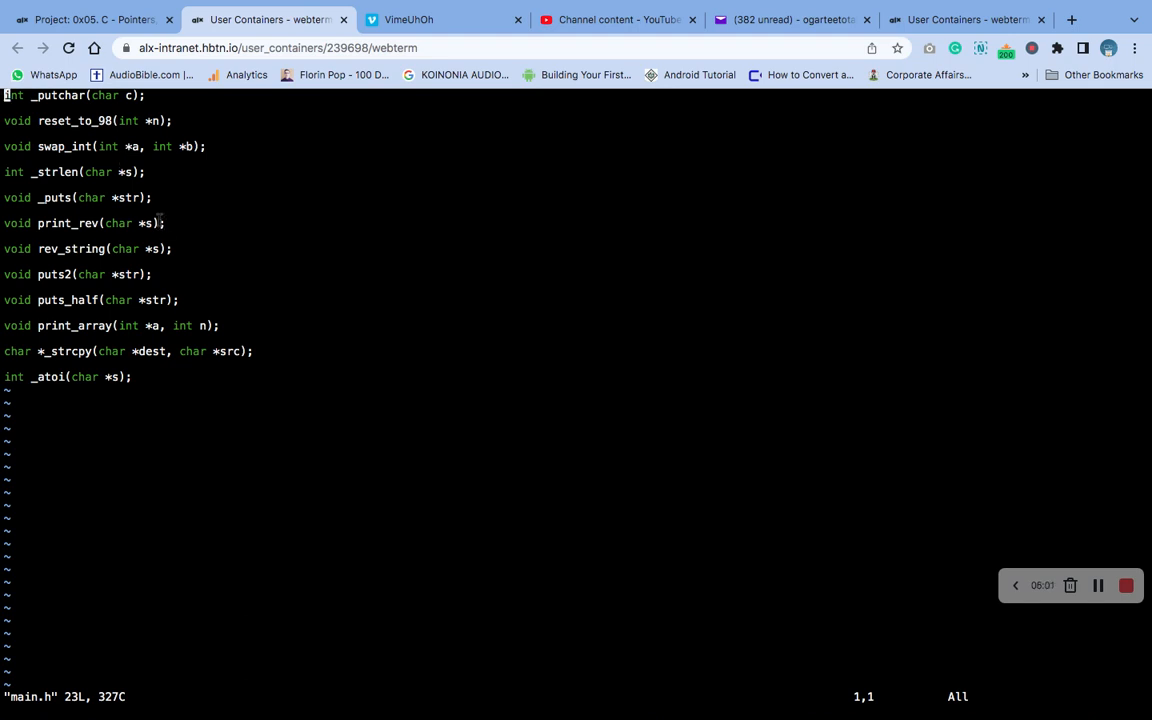
- Save main.h and quit vi with :x, returning to the shell prompt
{"action": "key", "text": "i"}
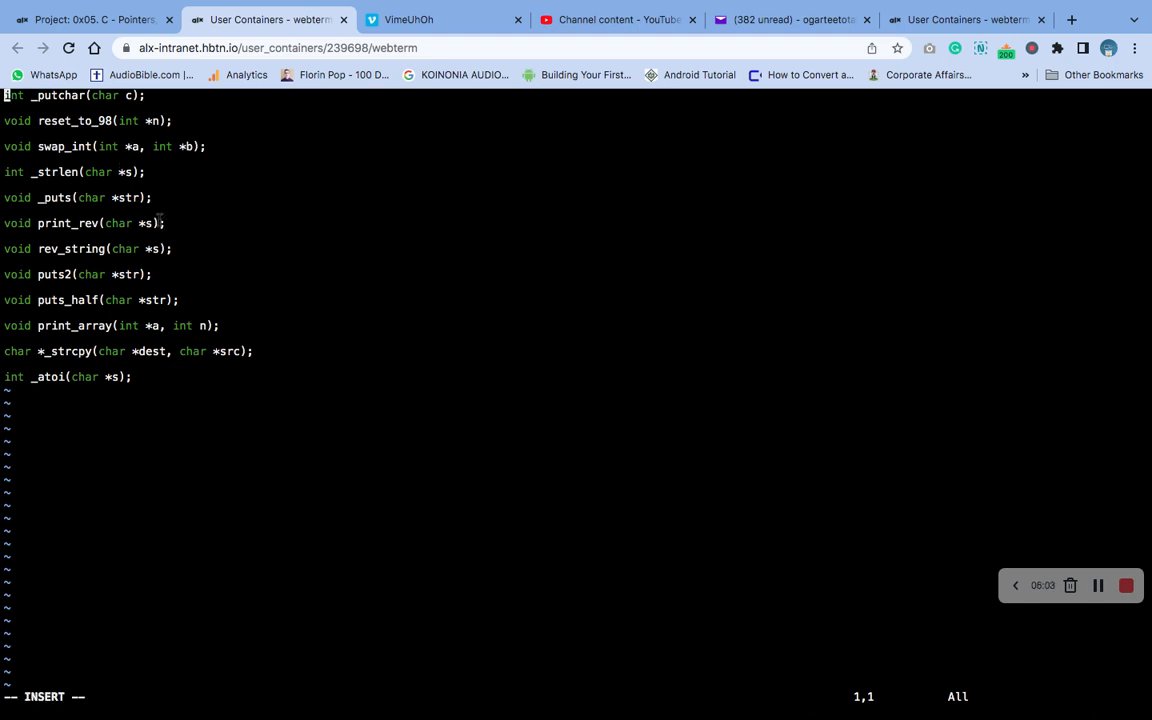
{"action": "key", "text": "Escape"}
{"action": "type", "text": ":"}
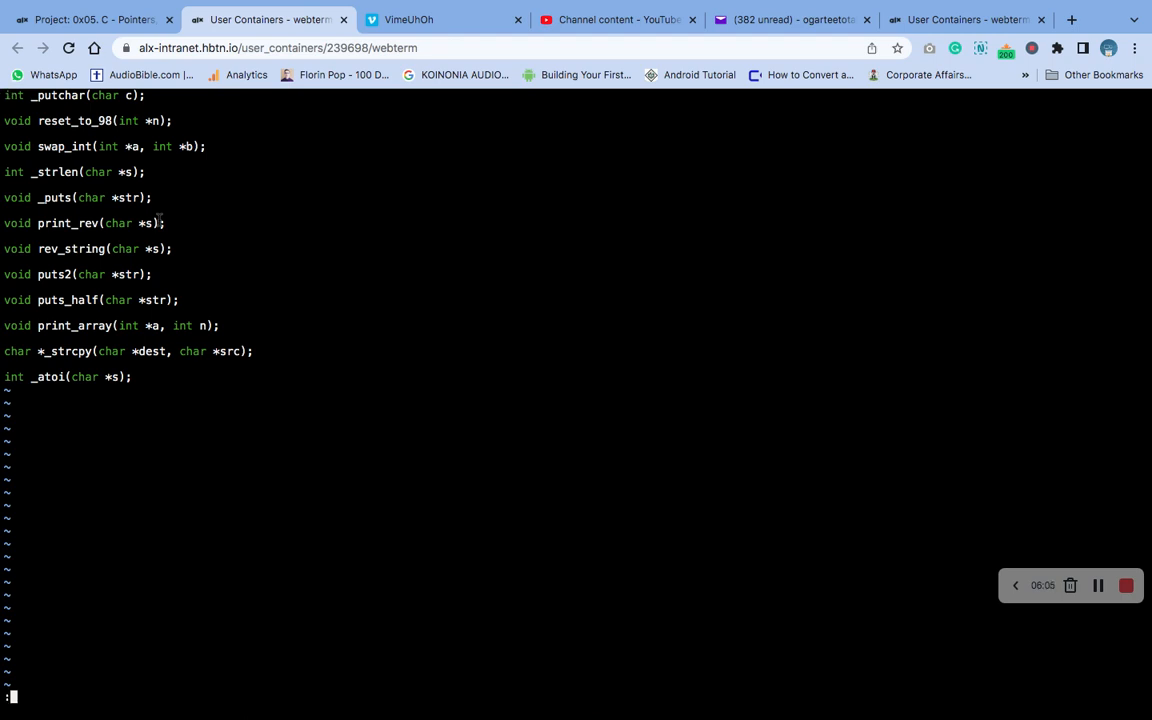
{"action": "type", "text": "x"}
{"action": "key", "text": "Return"}
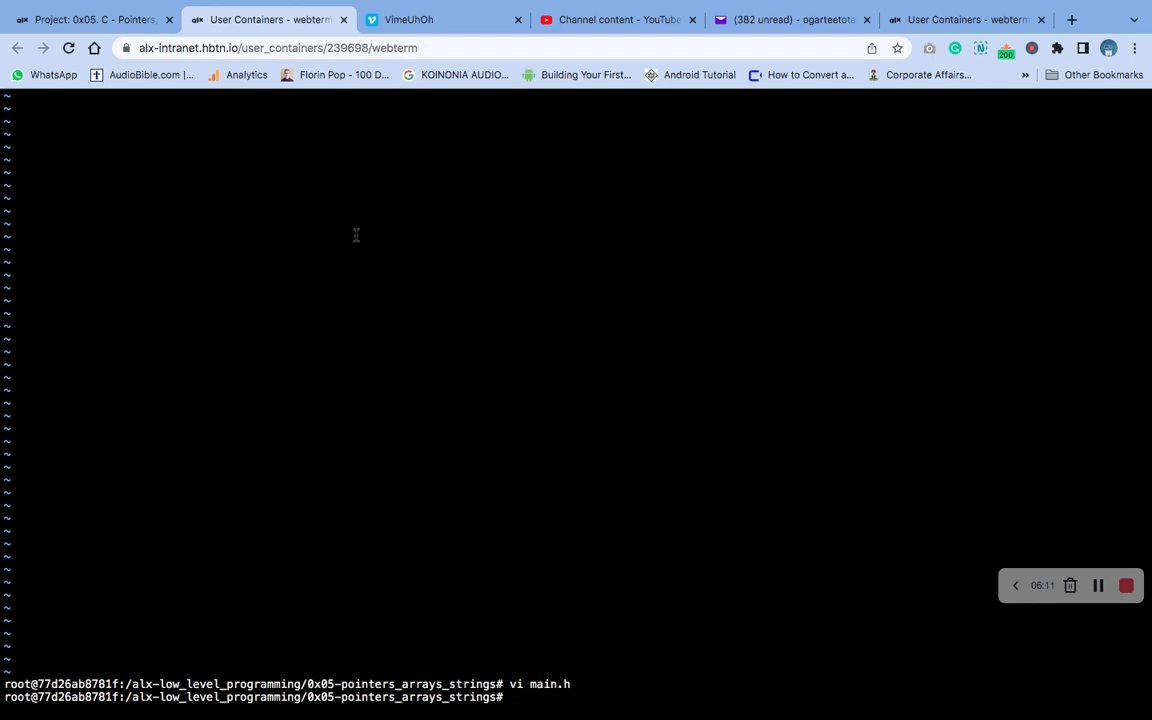
{"action": "type", "text": "cle"}
{"action": "type", "text": "a"}
{"action": "type", "text": "r"}
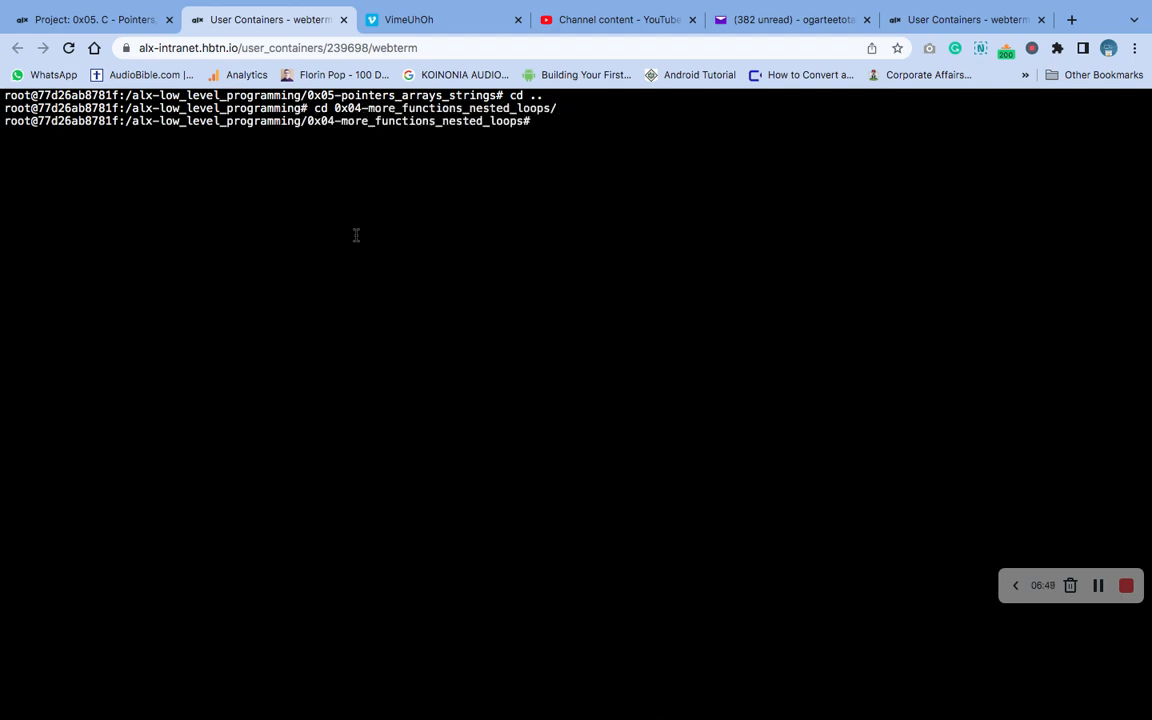
{"action": "type", "text": "ls"}
{"action": "key", "text": "Return"}
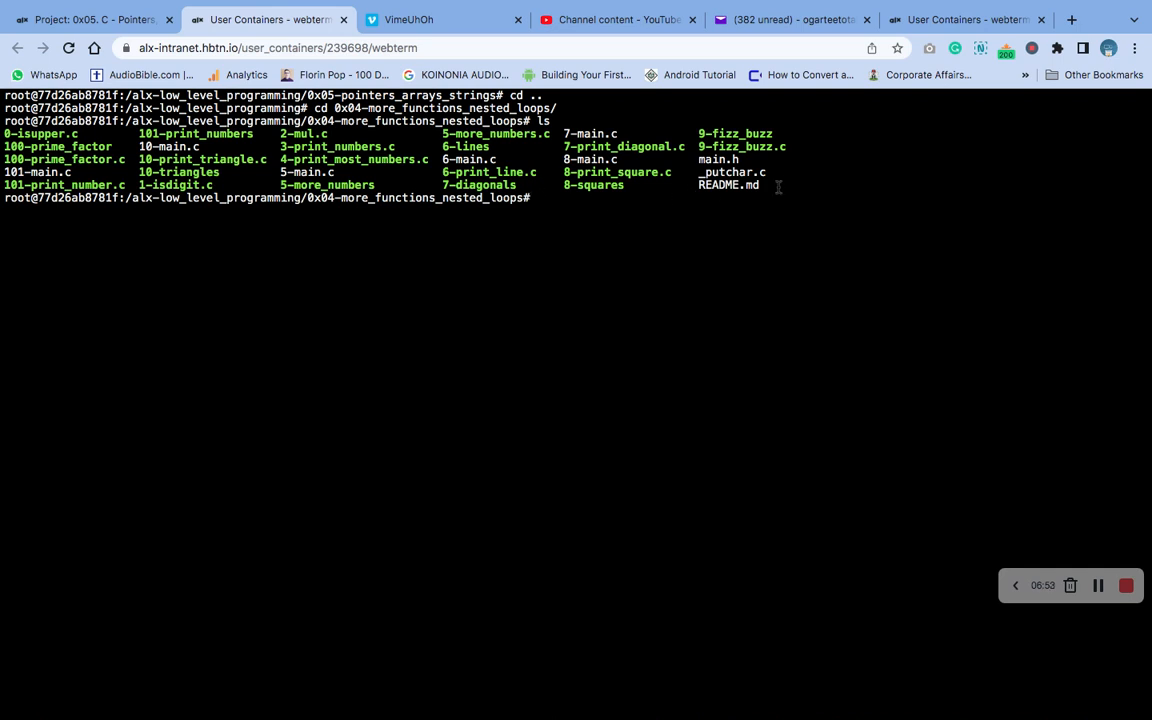
- From 0x04-more_functions_nested_loops, copy _putchar.c into the 0x05-pointers_arrays_strings folder
{"action": "left_click_drag", "start_coordinate": [775, 172], "coordinate": [697, 172]}
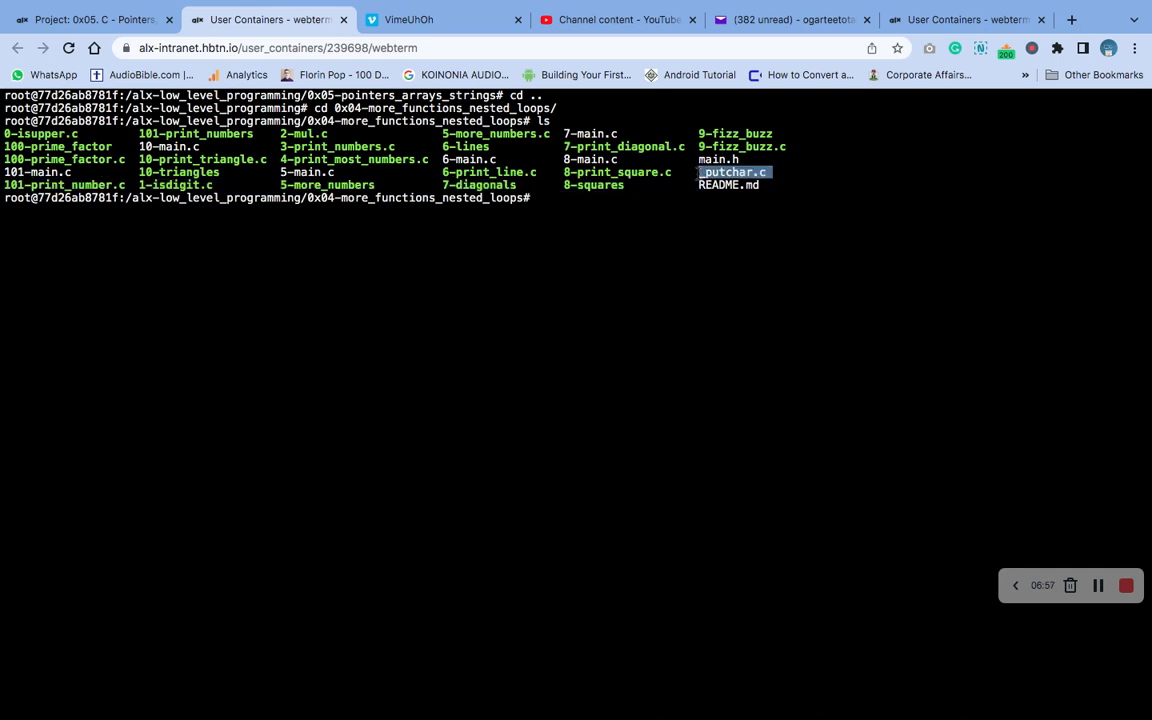
{"action": "type", "text": "cp"}
{"action": "key", "text": "BackSpace"}
{"action": "type", "text": "_putchar.c "}
{"action": "type", "text": "/alx"}
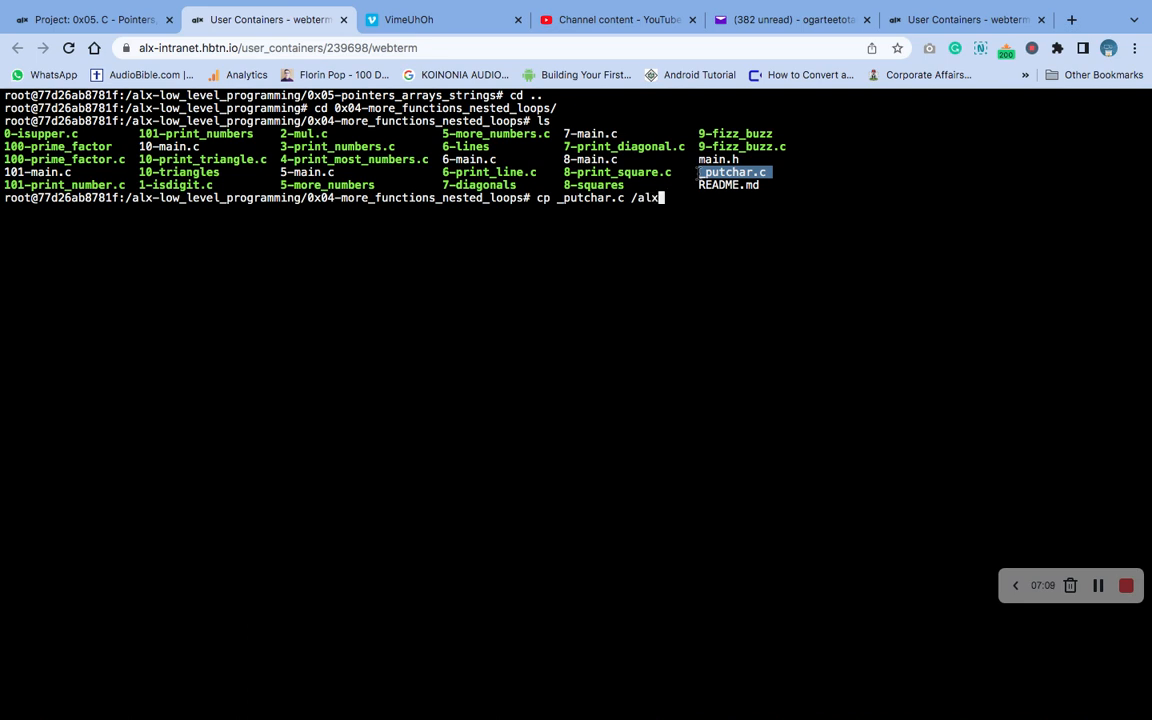
{"action": "type", "text": "-l"}
{"action": "type", "text": "ow_level_programming/0"}
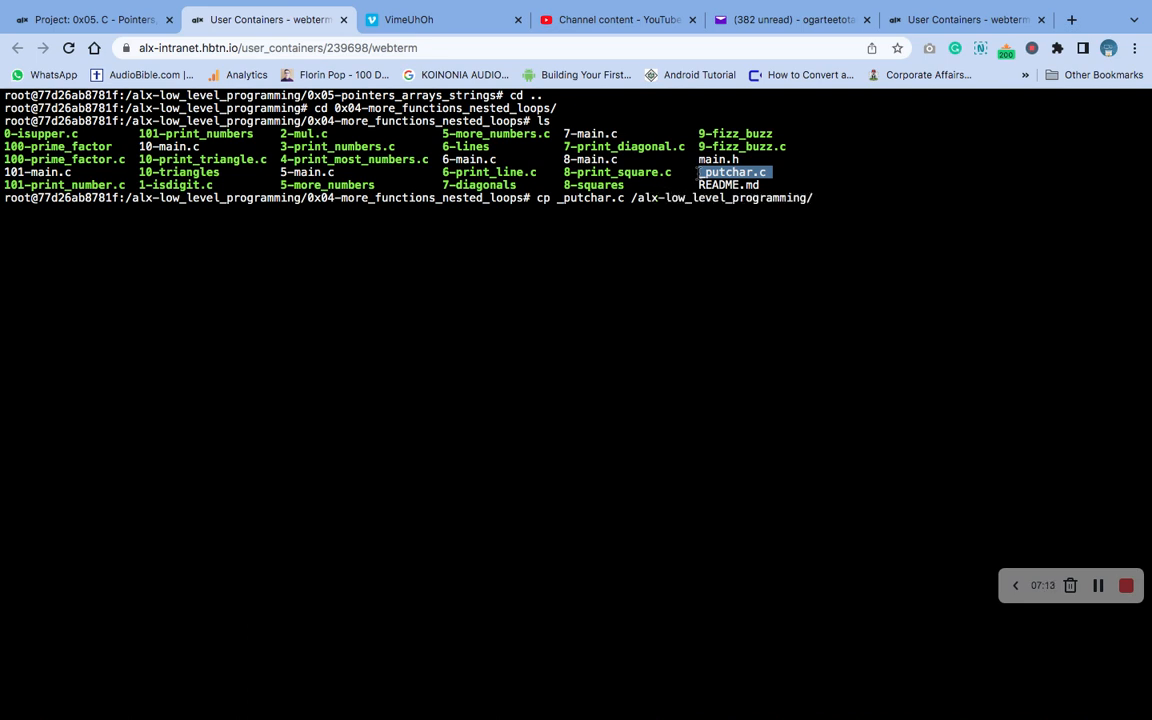
{"action": "type", "text": "x05-"}
{"action": "key", "text": "Tab"}
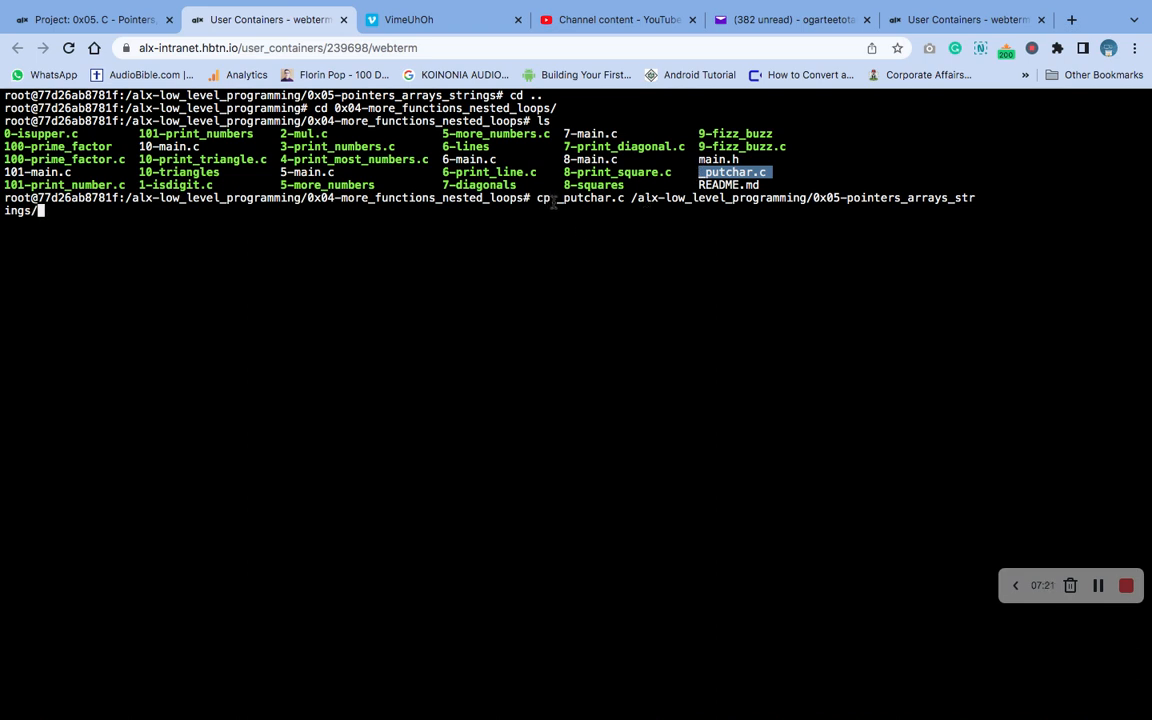
{"action": "mouse_move", "coordinate": [545, 207]}
{"action": "left_mouse_down"}
{"action": "mouse_move", "coordinate": [625, 198]}
{"action": "mouse_move", "coordinate": [558, 203]}
{"action": "left_mouse_up"}
{"action": "left_click", "coordinate": [607, 205]}
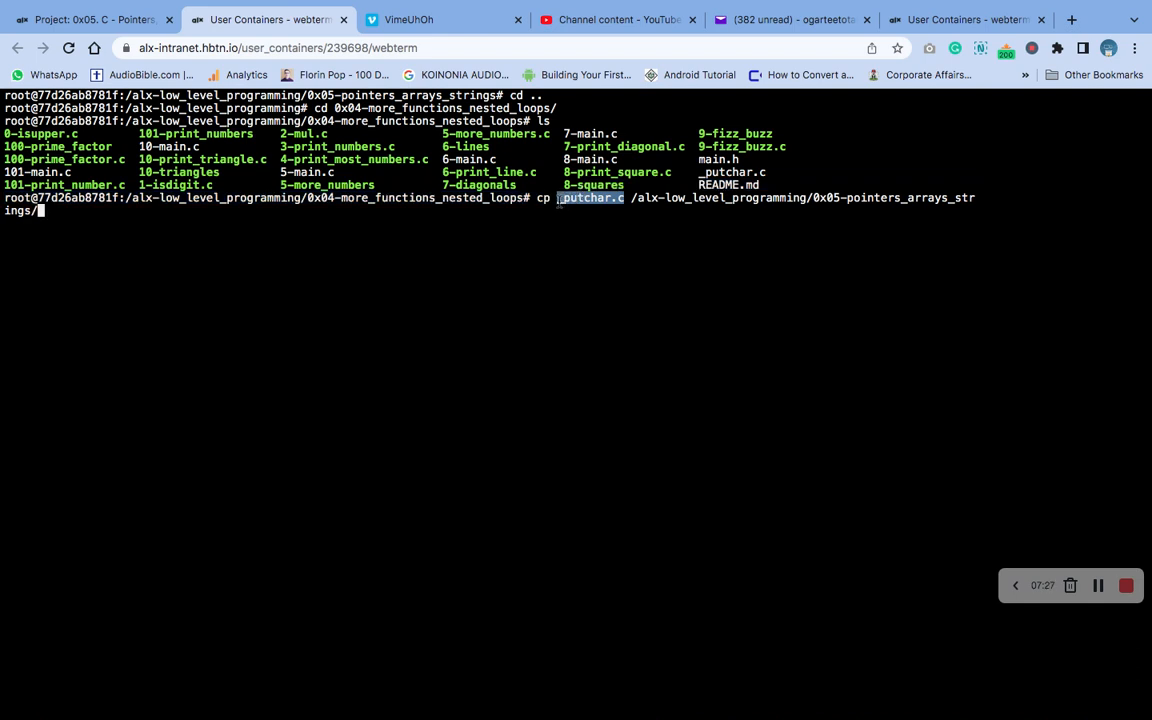
{"action": "mouse_move", "coordinate": [813, 198]}
{"action": "left_mouse_down"}
{"action": "mouse_move", "coordinate": [824, 209]}
{"action": "mouse_move", "coordinate": [983, 198]}
{"action": "left_mouse_up"}
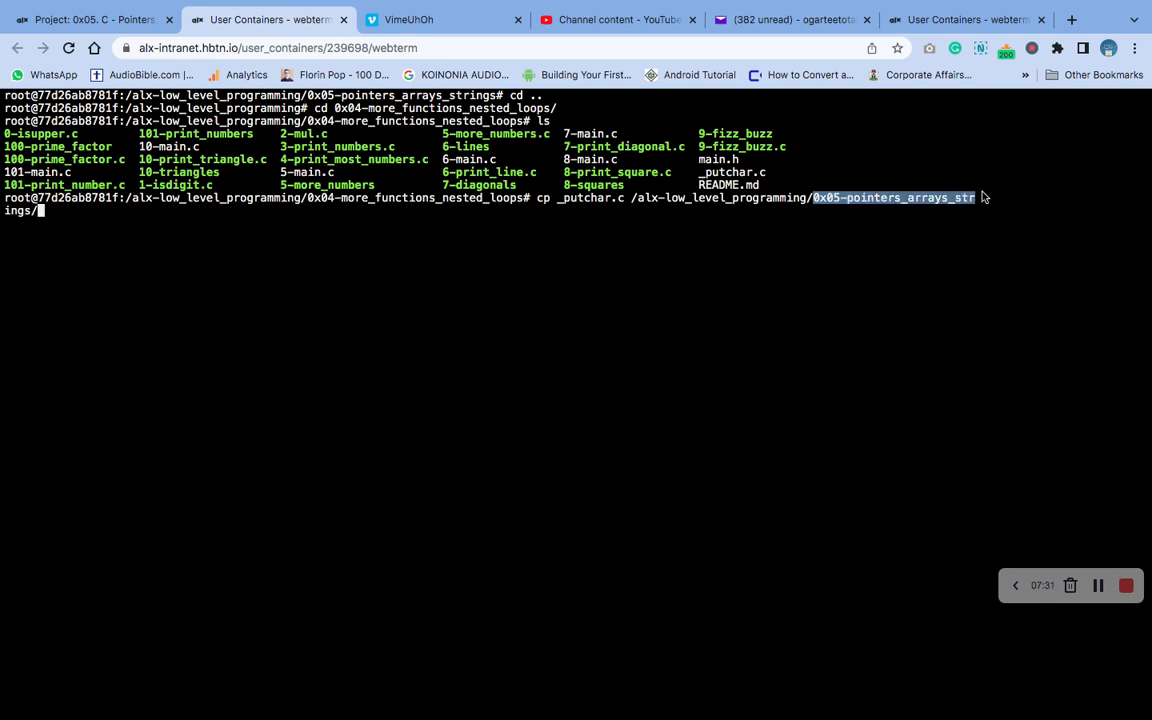
{"action": "key", "text": "Return"}
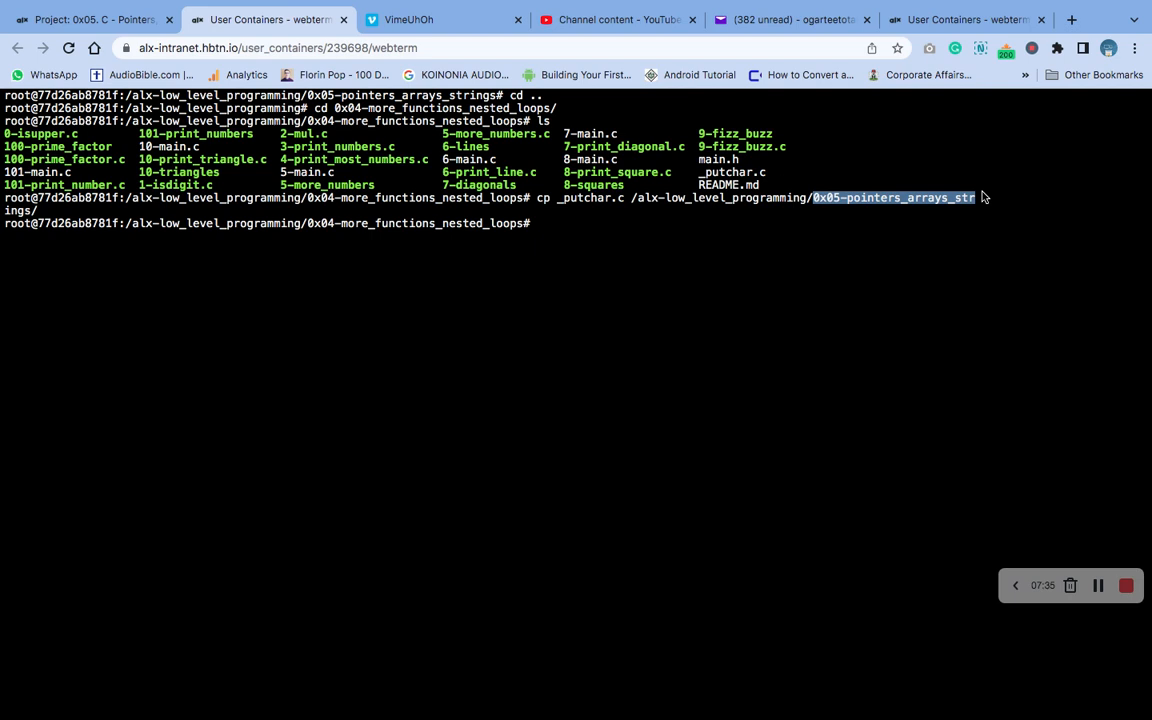
{"action": "key", "text": "Up"}
{"action": "key", "text": "ctrl+u"}
{"action": "type", "text": "cd "}
{"action": "type", "text": ".."}
- Move into 0x05-pointers_arrays_strings and list it to see main.h, _putchar.c and README.md
{"action": "key", "text": "Return"}
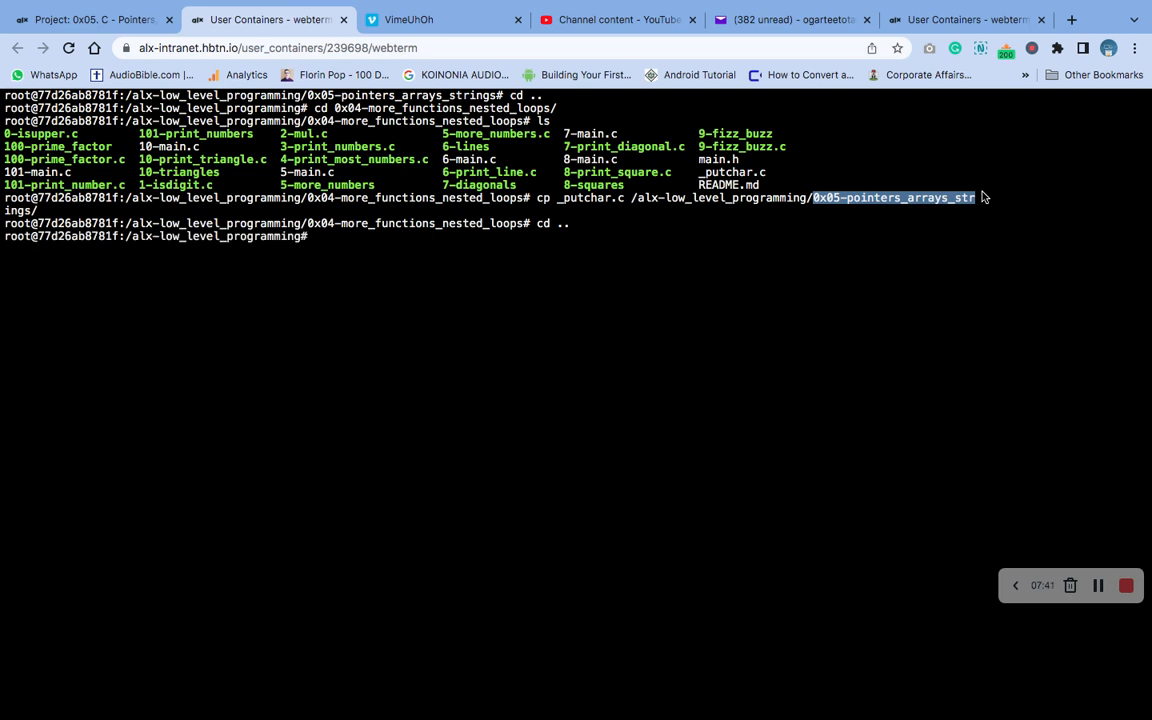
{"action": "key", "text": "Return"}
{"action": "type", "text": "cd"}
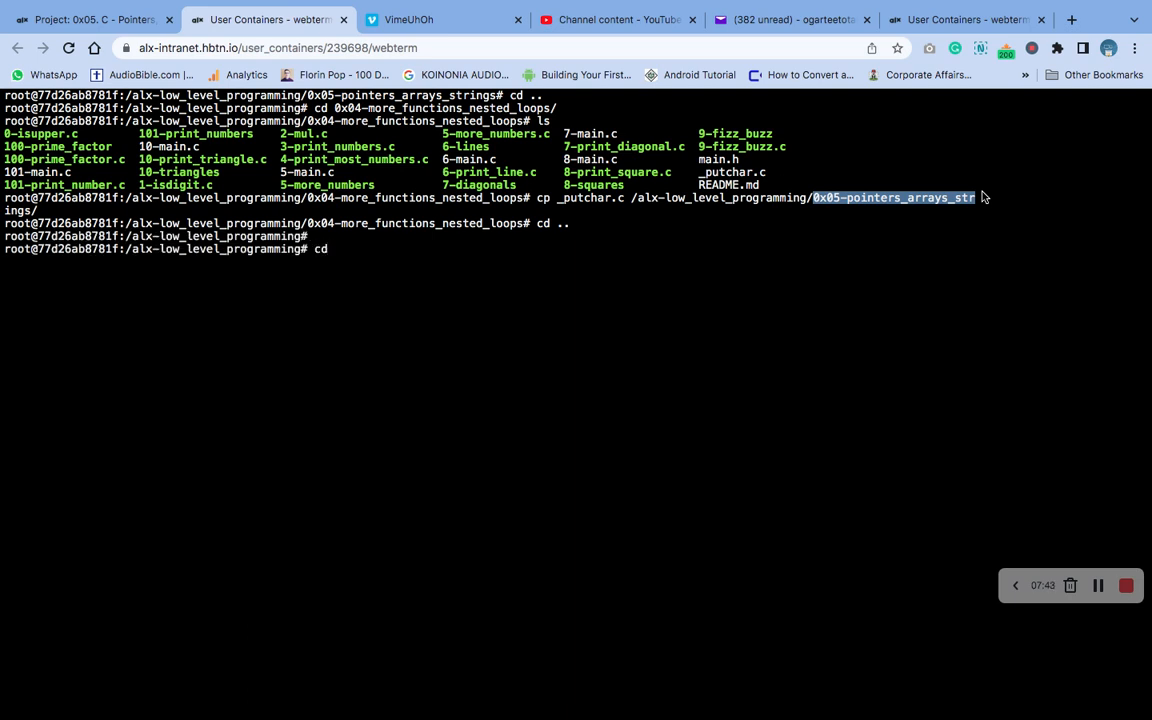
{"action": "type", "text": " 0x0"}
{"action": "type", "text": "5-"}
{"action": "key", "text": "Tab"}
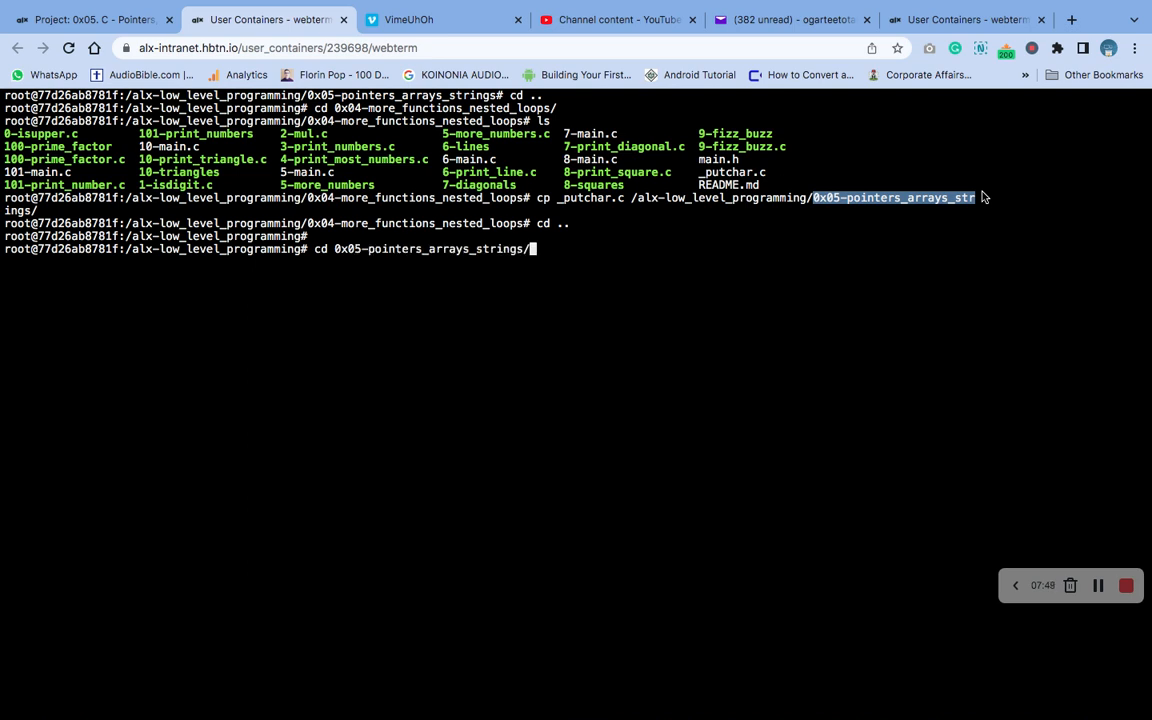
{"action": "key", "text": "Return"}
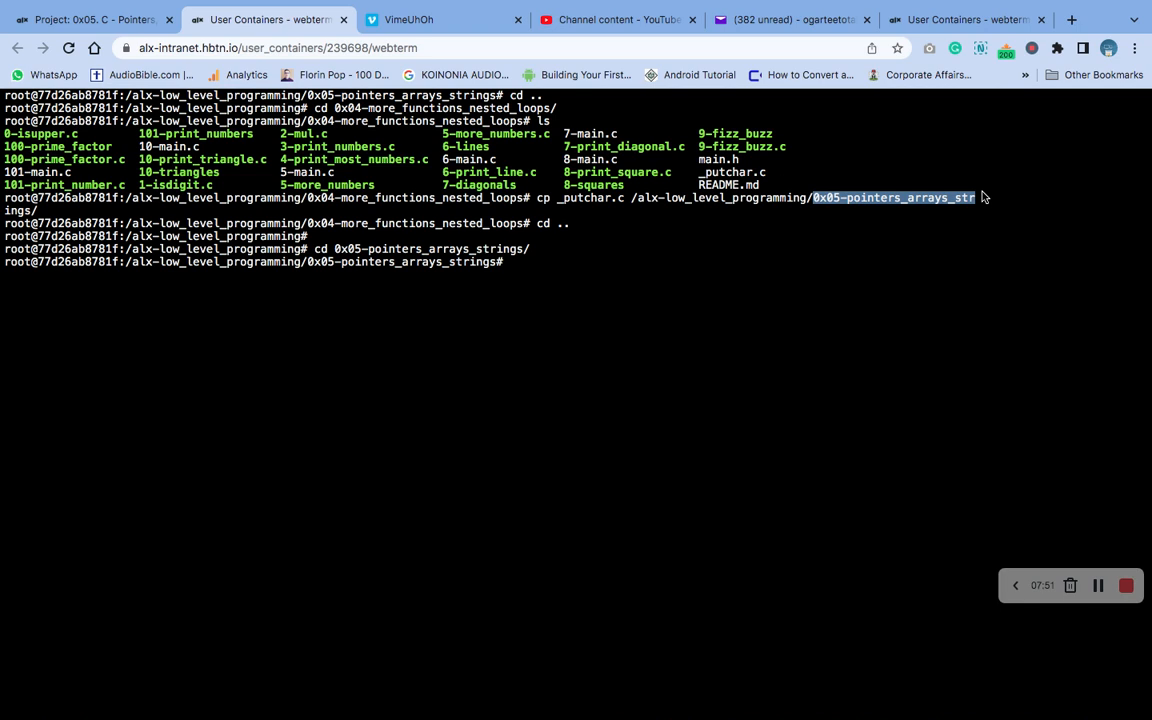
{"action": "type", "text": "ls"}
{"action": "key", "text": "Return"}
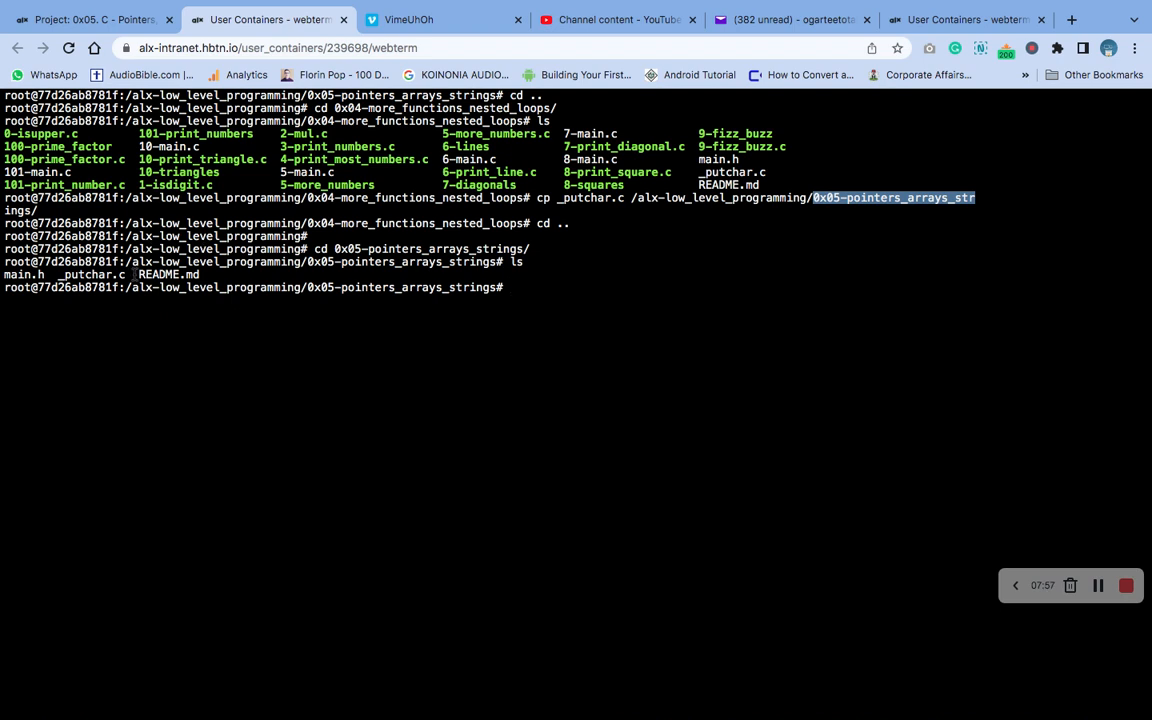
{"action": "left_click_drag", "start_coordinate": [136, 274], "coordinate": [57, 287]}
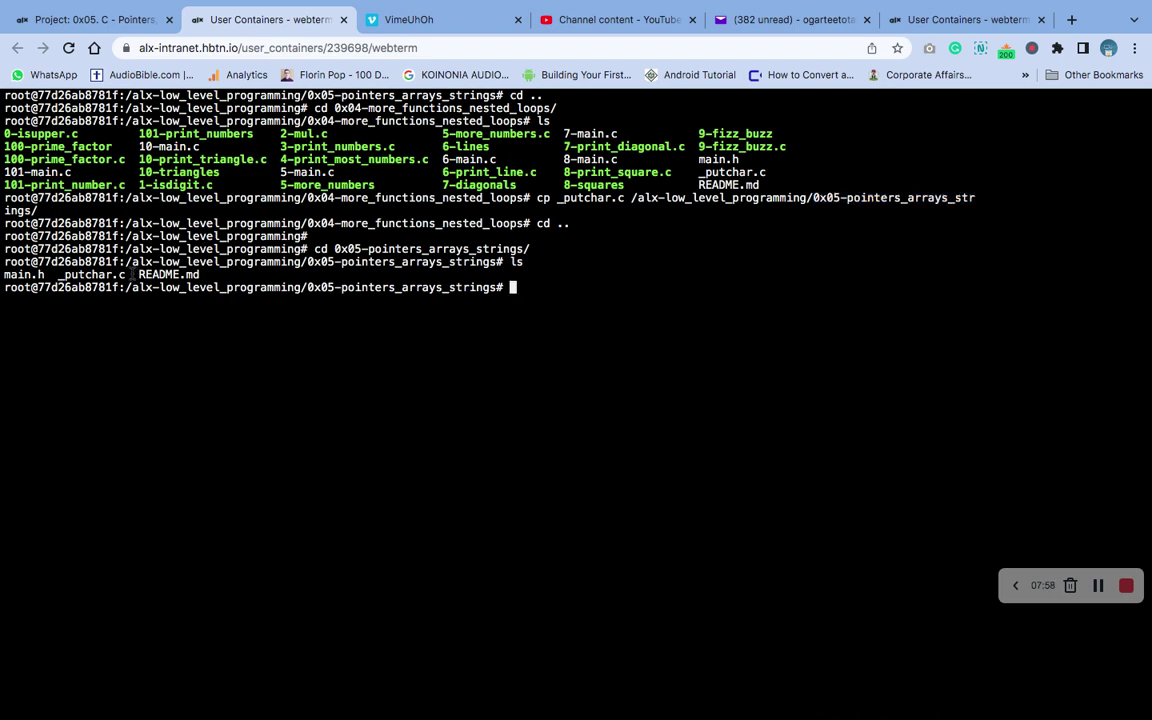
{"action": "double_click", "coordinate": [55, 274]}
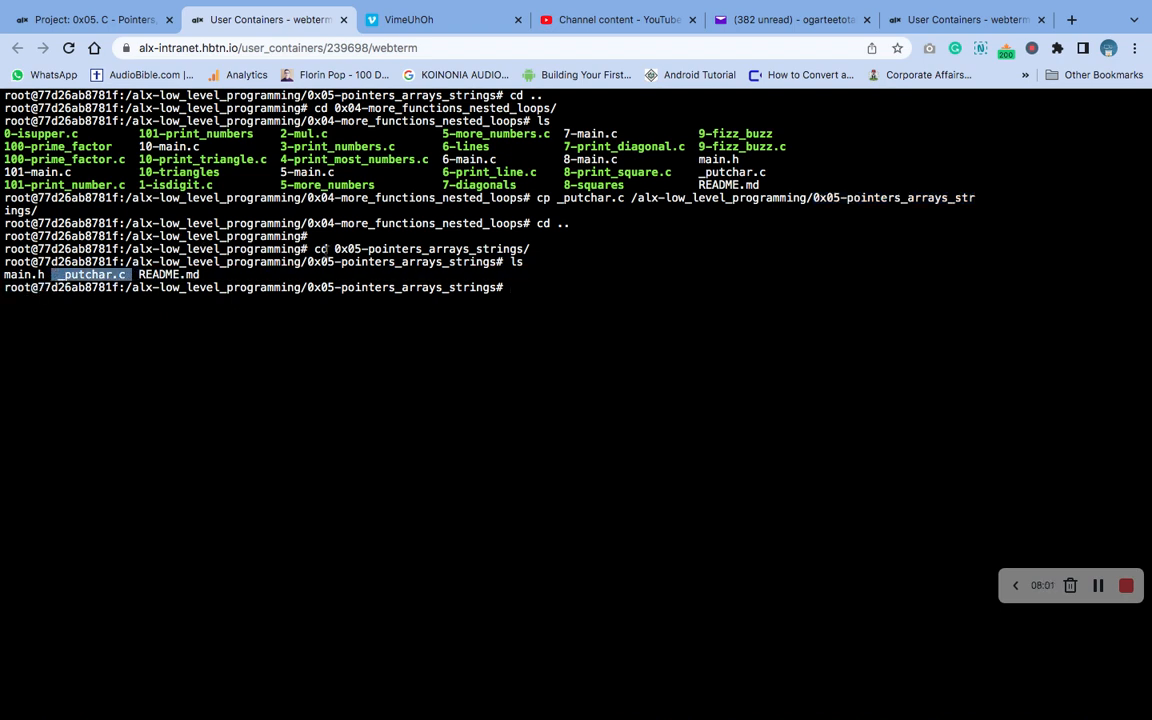
- Review task 0 on the project page, select its 0-main.c example code, and return to the terminal
{"action": "left_click", "coordinate": [145, 20]}
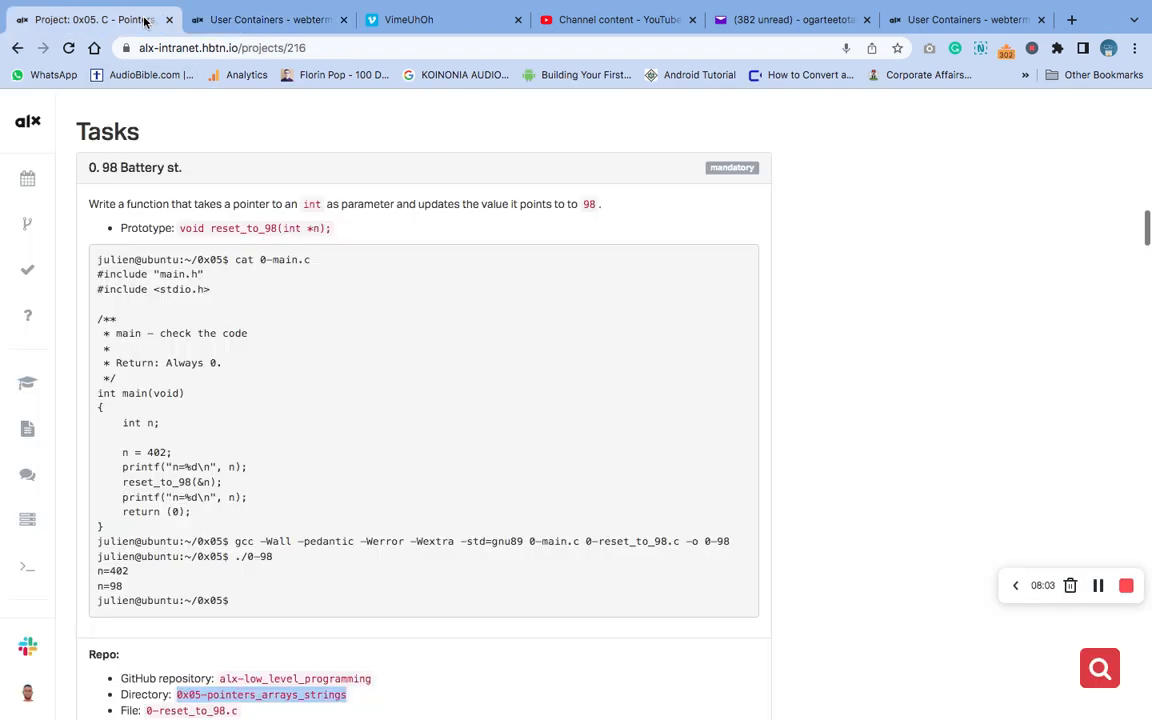
{"action": "scroll", "coordinate": [342, 270], "scroll_direction": "down", "scroll_amount": 1}
{"action": "scroll", "coordinate": [343, 270], "scroll_direction": "down", "scroll_amount": 1}
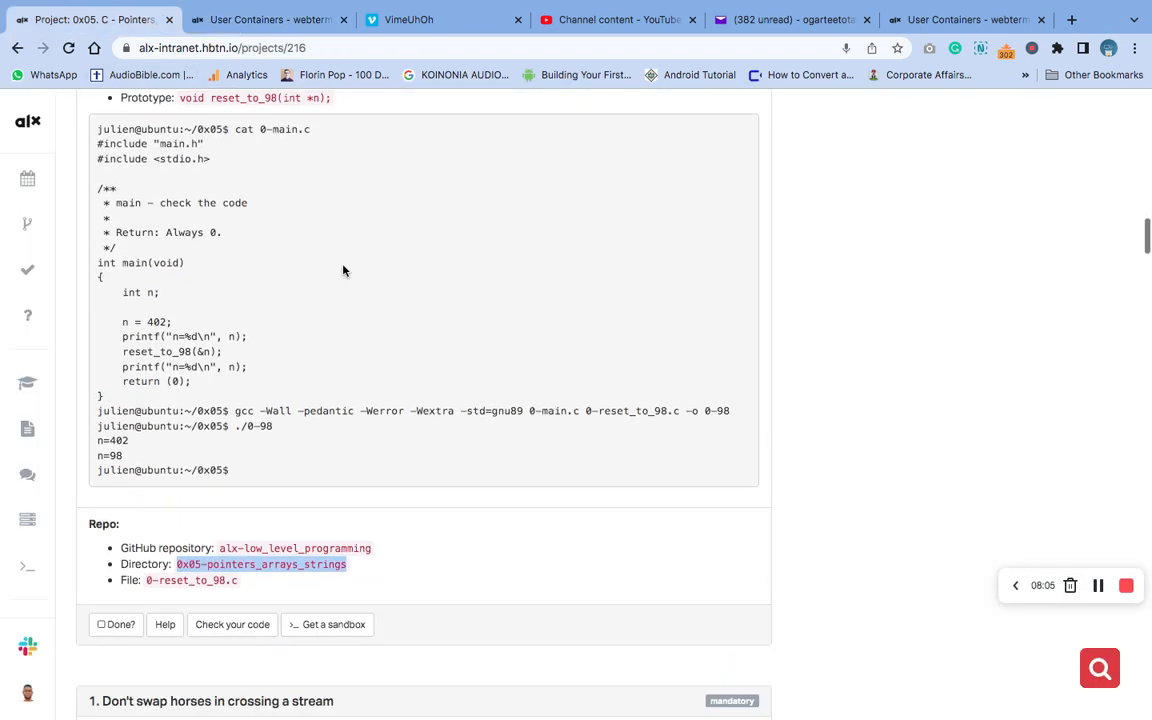
{"action": "scroll", "coordinate": [343, 270], "scroll_direction": "down", "scroll_amount": 1}
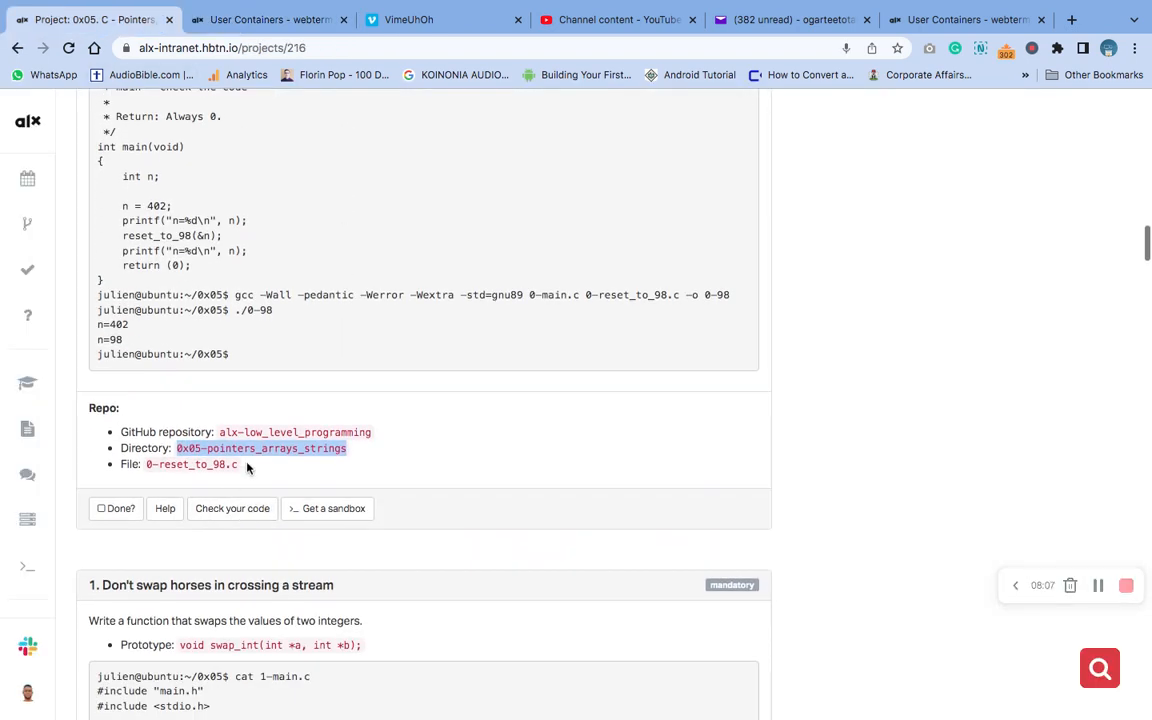
{"action": "left_click_drag", "start_coordinate": [245, 466], "coordinate": [149, 465]}
{"action": "scroll", "coordinate": [304, 227], "scroll_direction": "up", "scroll_amount": 1}
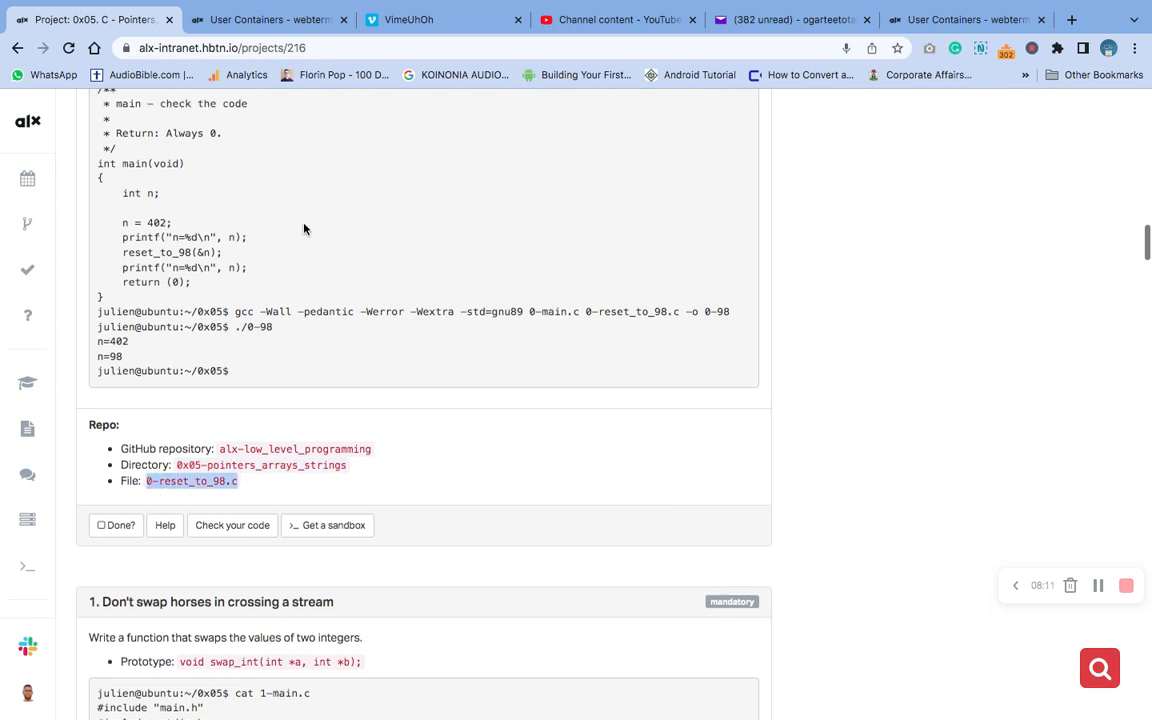
{"action": "scroll", "coordinate": [304, 227], "scroll_direction": "up", "scroll_amount": 2}
{"action": "scroll", "coordinate": [305, 230], "scroll_direction": "up", "scroll_amount": 1}
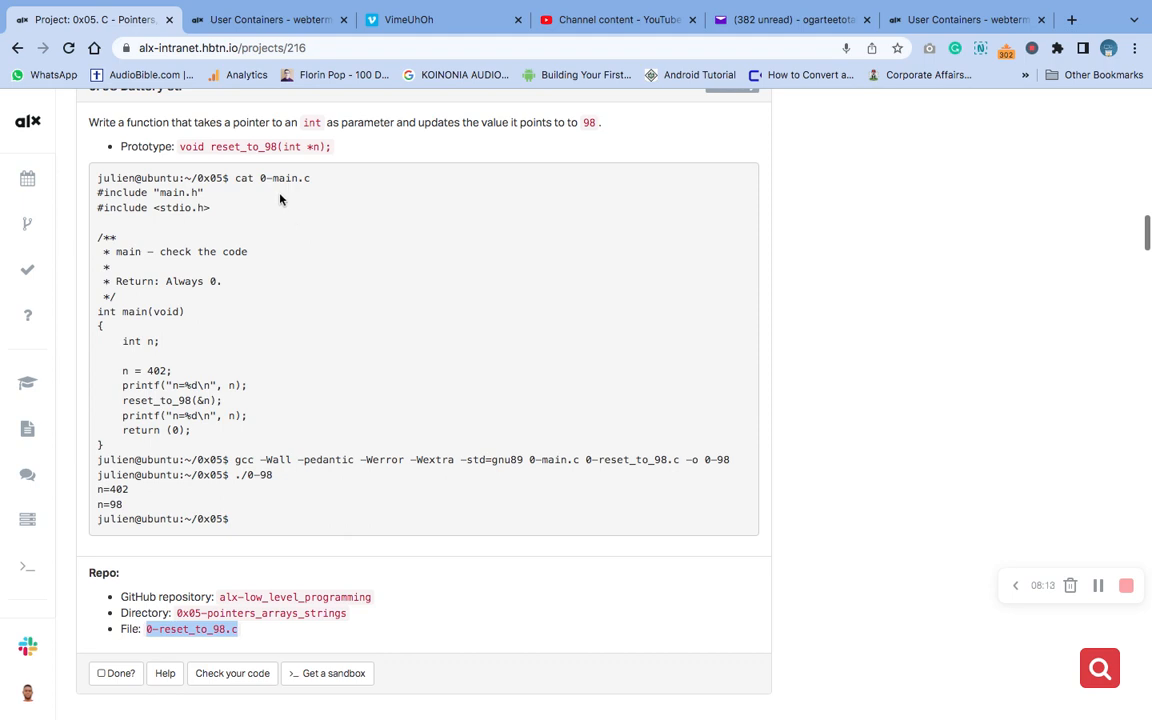
{"action": "left_click_drag", "start_coordinate": [261, 178], "coordinate": [318, 186]}
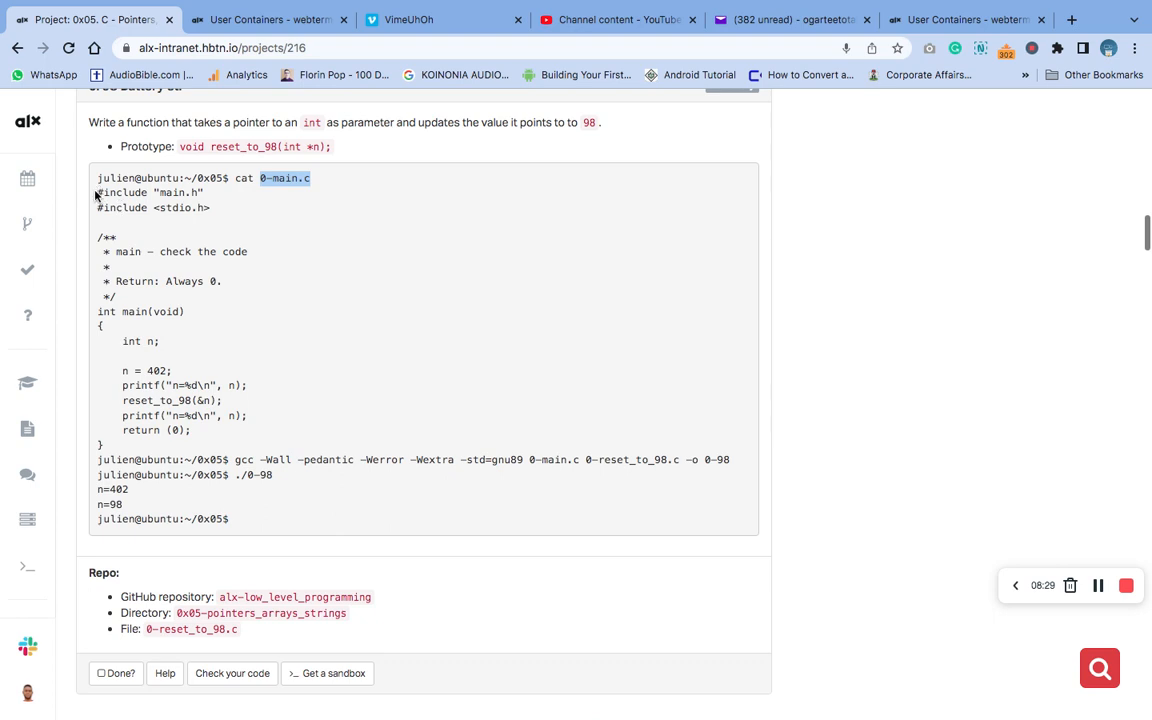
{"action": "left_click_drag", "start_coordinate": [97, 190], "coordinate": [145, 248]}
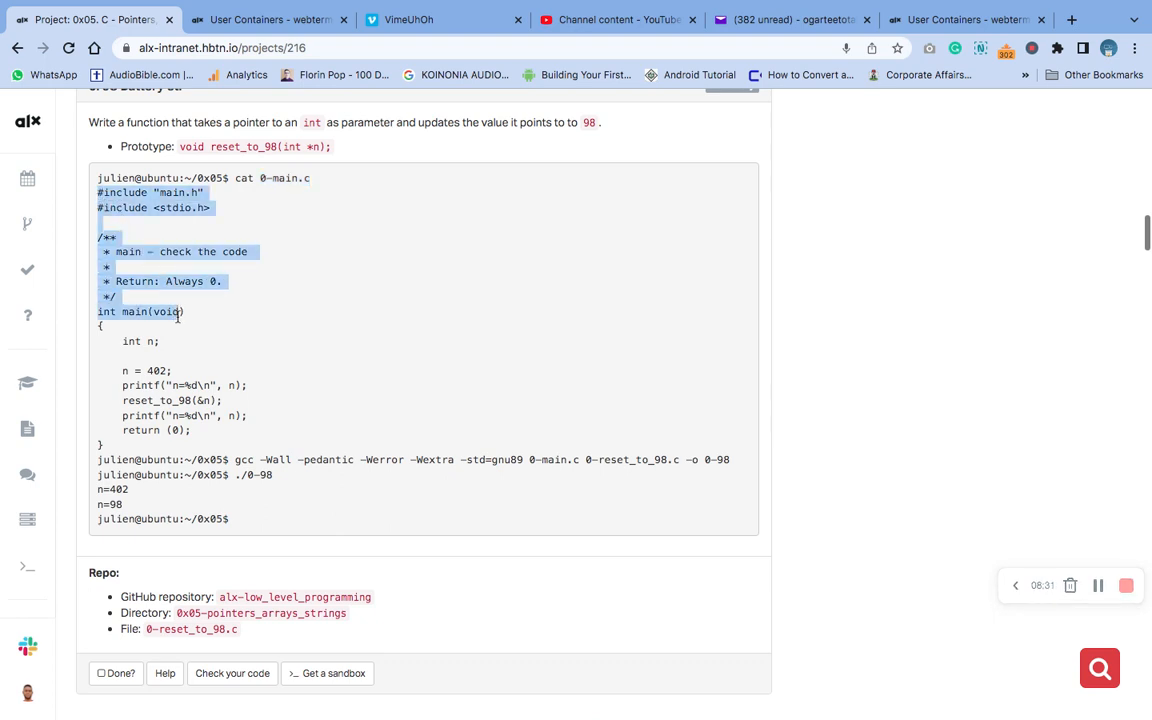
{"action": "mouse_move", "coordinate": [145, 248]}
{"action": "left_mouse_down"}
{"action": "mouse_move", "coordinate": [194, 457]}
{"action": "mouse_move", "coordinate": [172, 447]}
{"action": "left_mouse_up"}
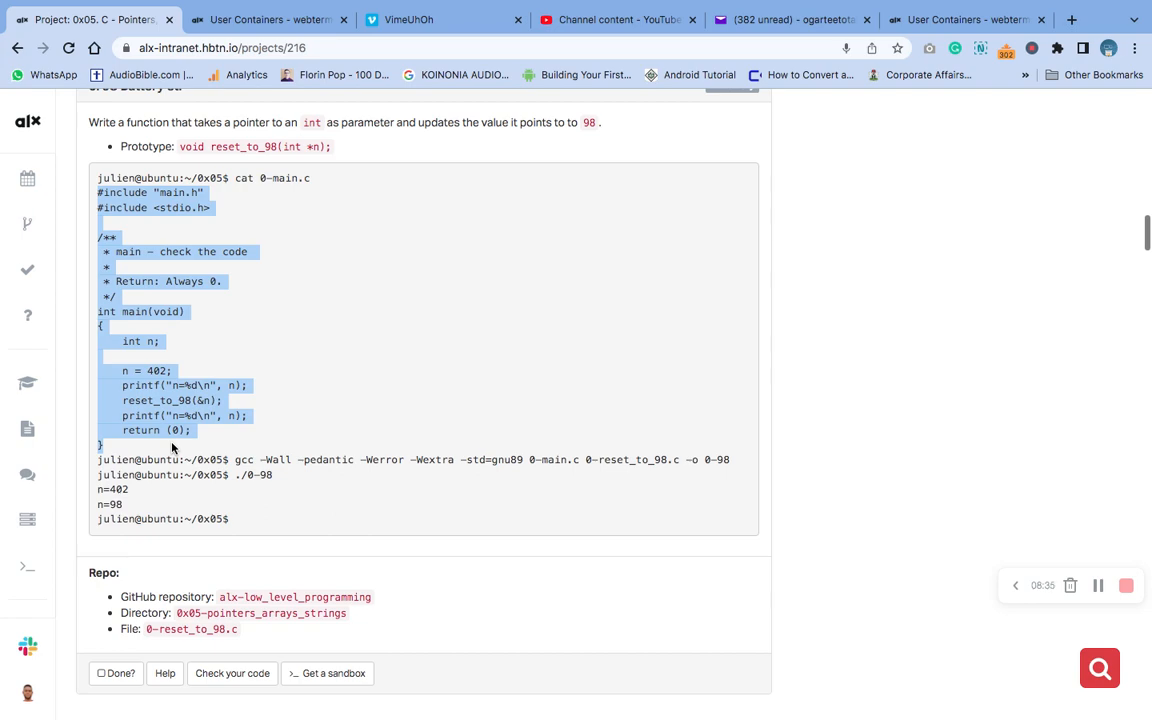
{"action": "left_click", "coordinate": [270, 19]}
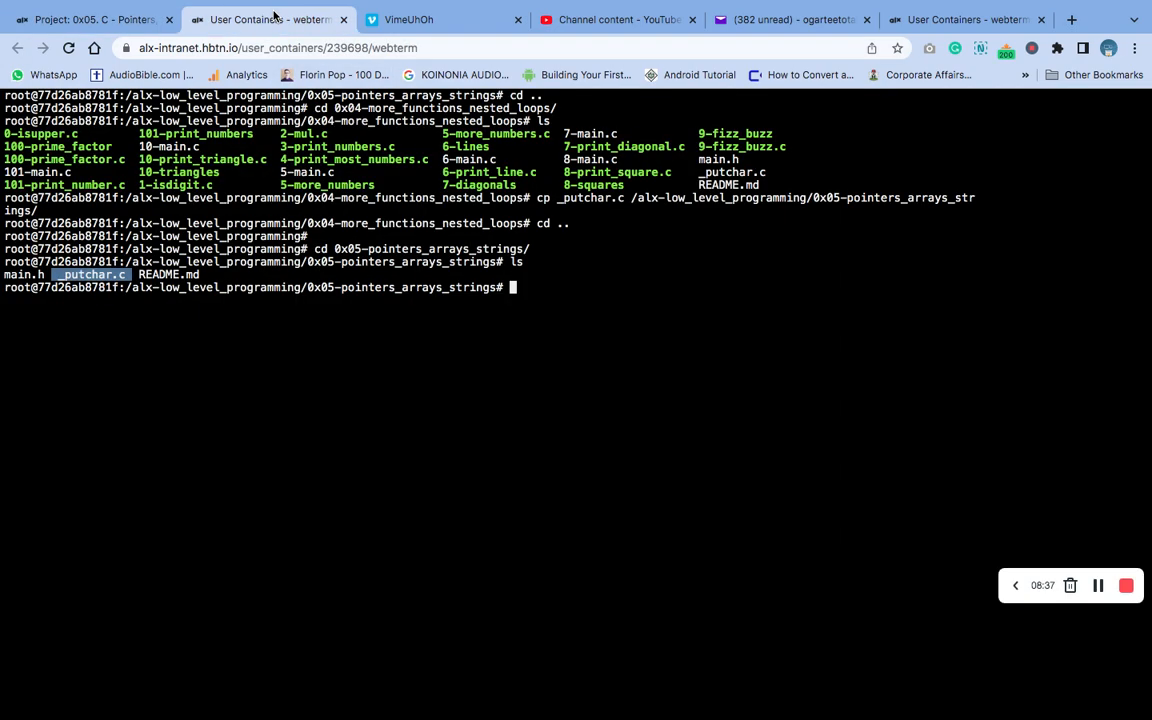
{"action": "type", "text": "o"}
{"action": "type", "text": "-ma"}
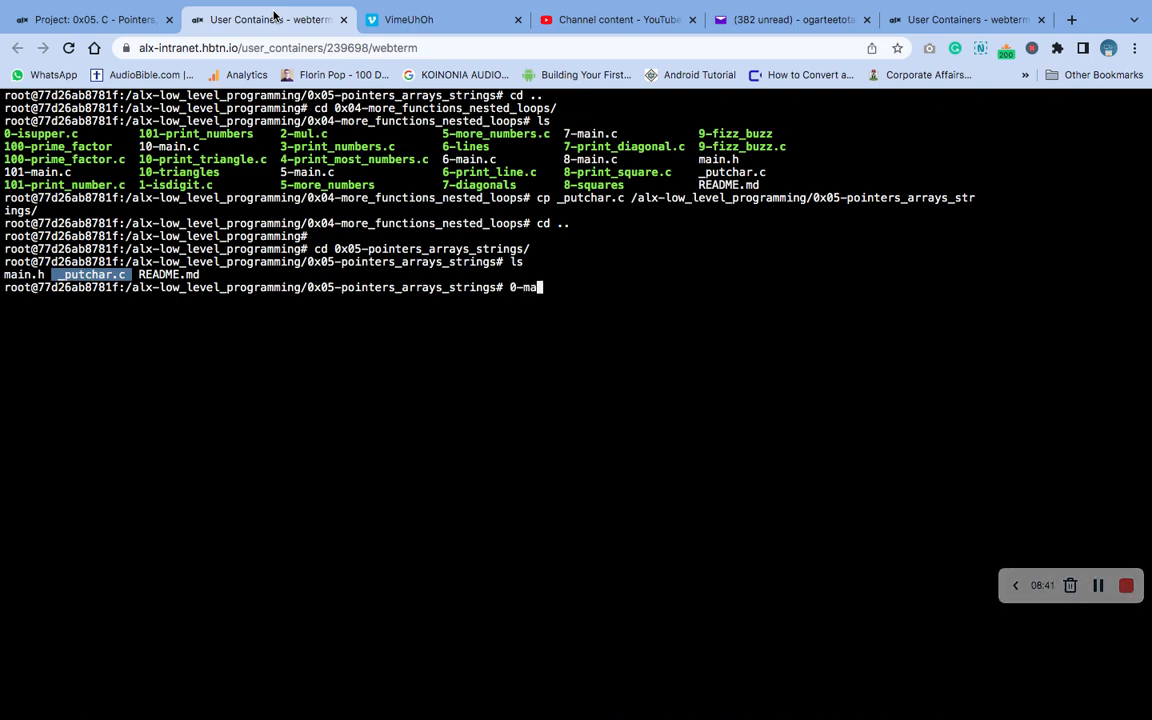
{"action": "type", "text": "in.c"}
- Adjust the vi 0-main.c command at the prompt before opening the new test file
{"action": "key", "text": "Left"}
{"action": "key", "text": "Left"}
{"action": "key", "text": "Left"}
{"action": "key", "text": "Left"}
{"action": "key", "text": "Left"}
{"action": "key", "text": "Left"}
{"action": "key", "text": "Left"}
{"action": "type", "text": "vi"}
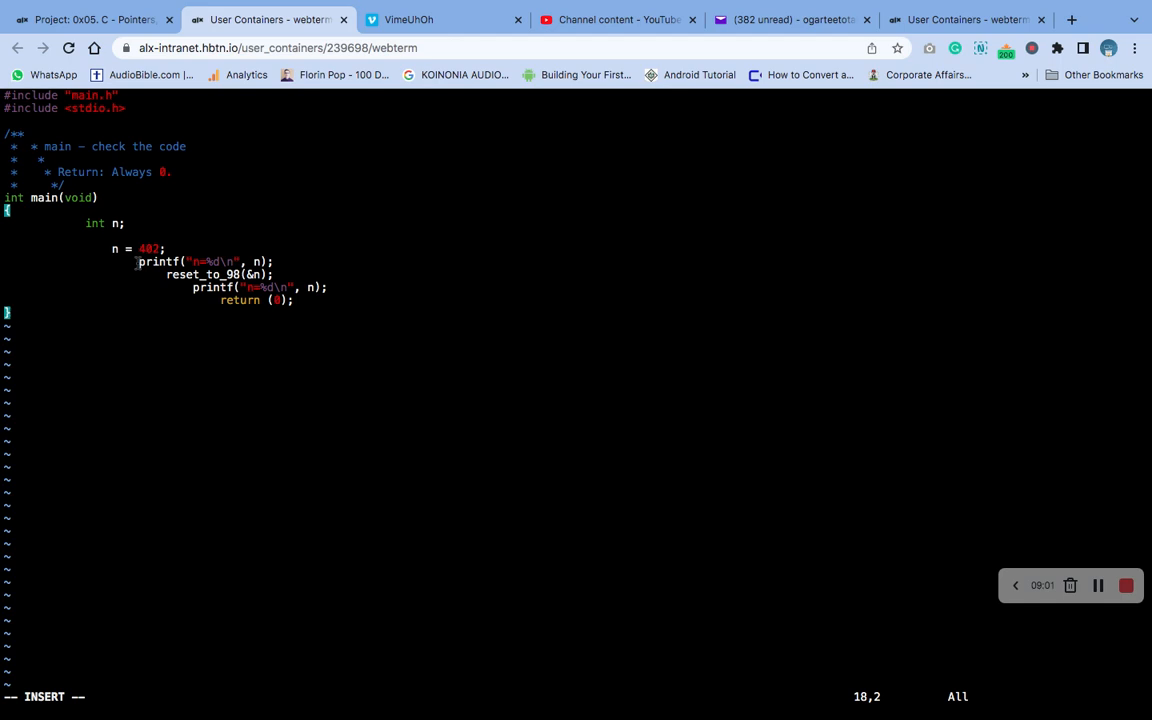
- Realign the pasted main body so the printf, reset_to_98 and return (0); statements each sit on their own line
{"action": "key", "text": "Up"}
{"action": "key", "text": "Up"}
{"action": "key", "text": "Up"}
{"action": "key", "text": "Down"}
{"action": "key", "text": "BackSpace"}
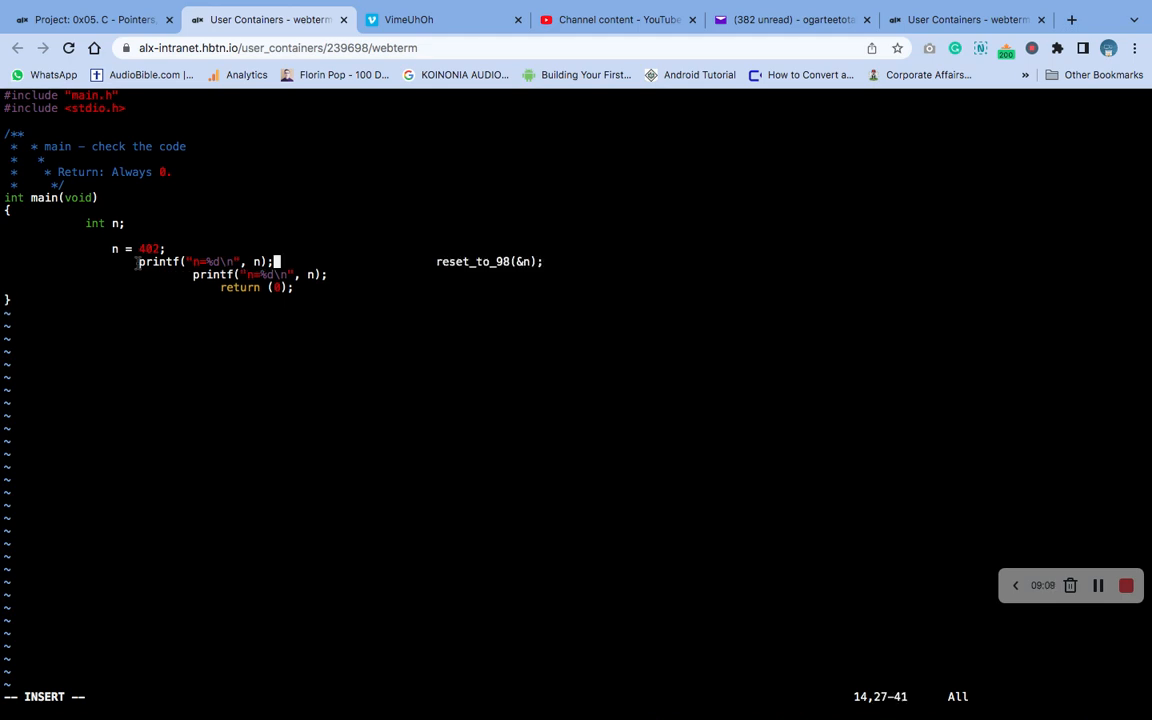
{"action": "key", "text": "Return"}
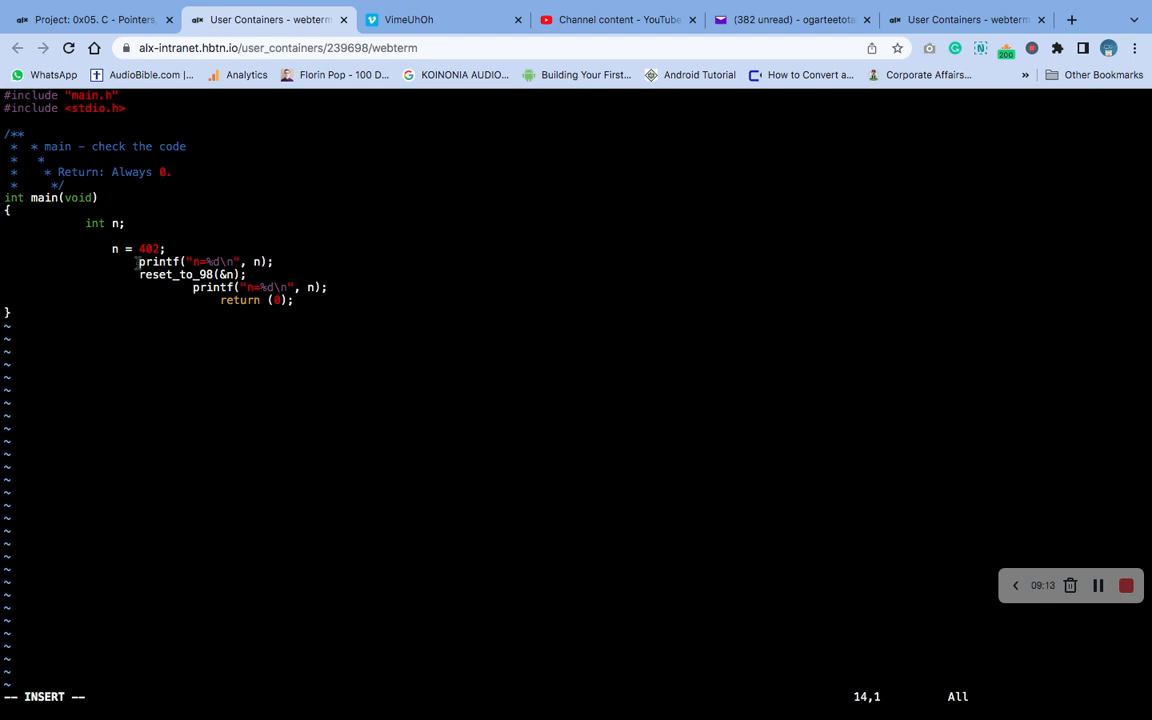
{"action": "key", "text": "BackSpace"}
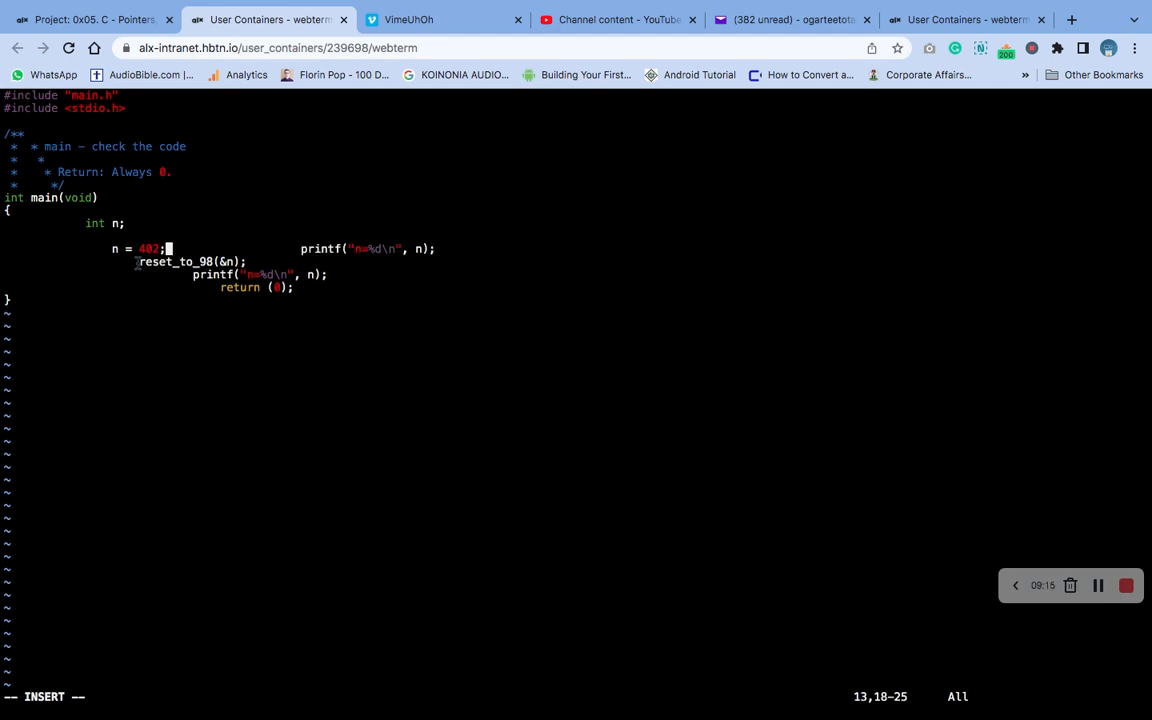
{"action": "key", "text": "Return"}
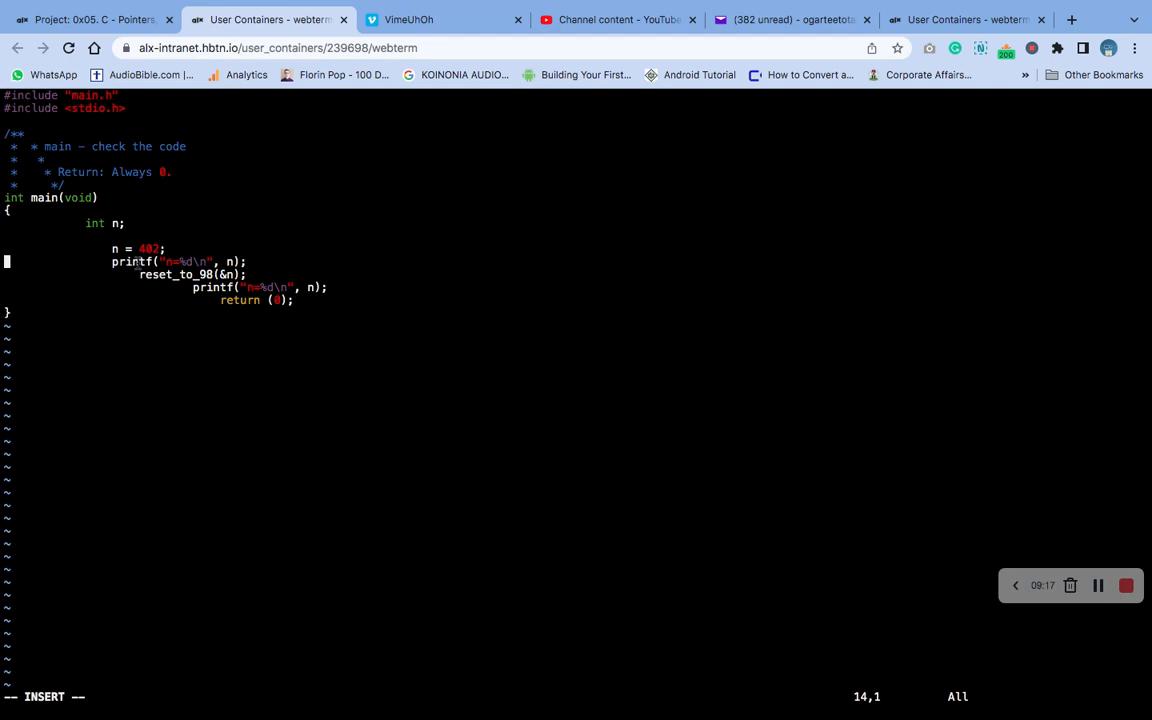
{"action": "key", "text": "Down"}
{"action": "key", "text": "BackSpace"}
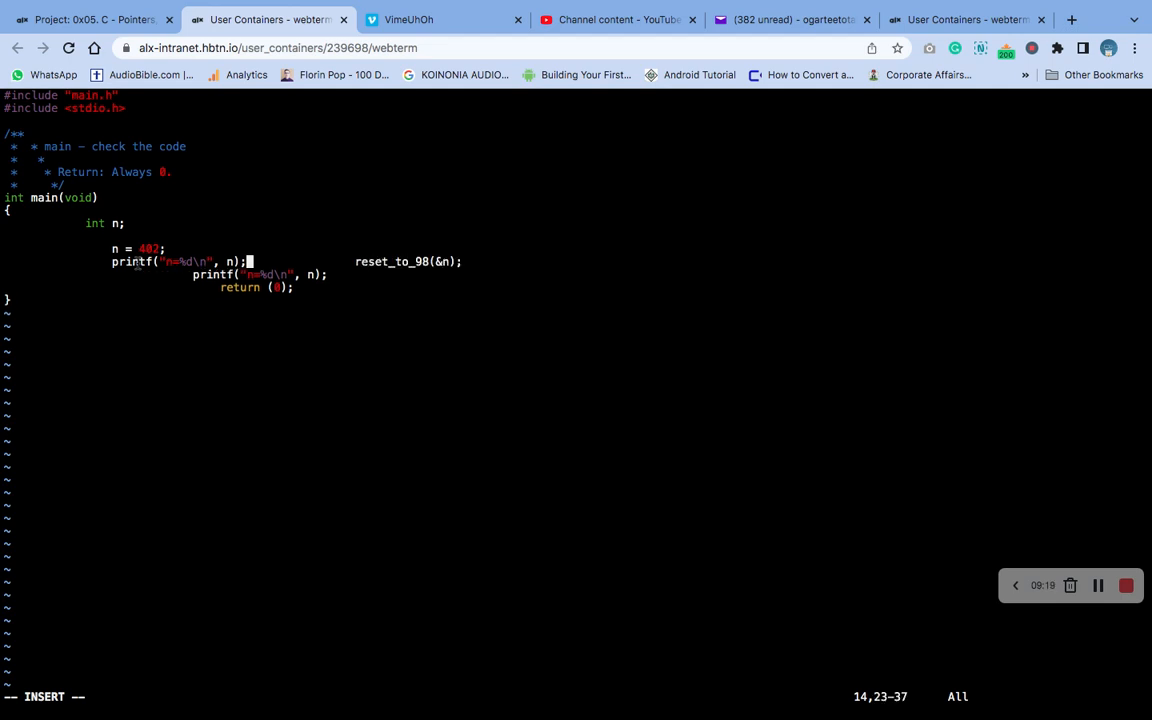
{"action": "key", "text": "Return"}
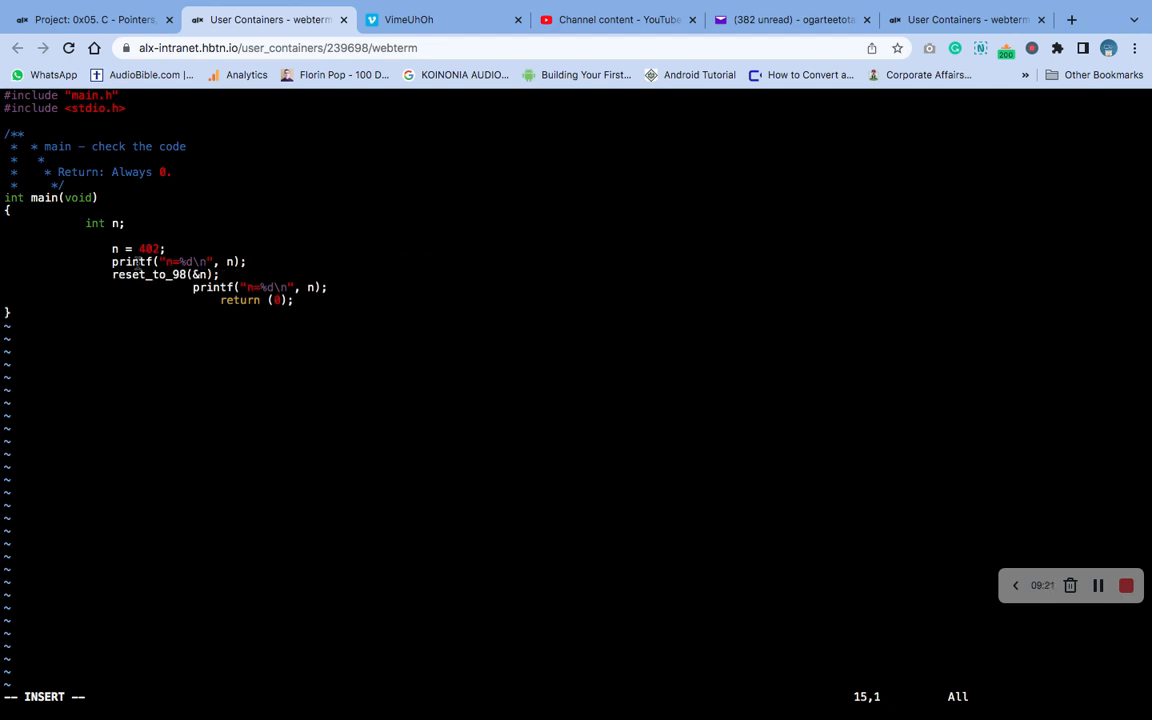
{"action": "key", "text": "Down"}
{"action": "key", "text": "BackSpace"}
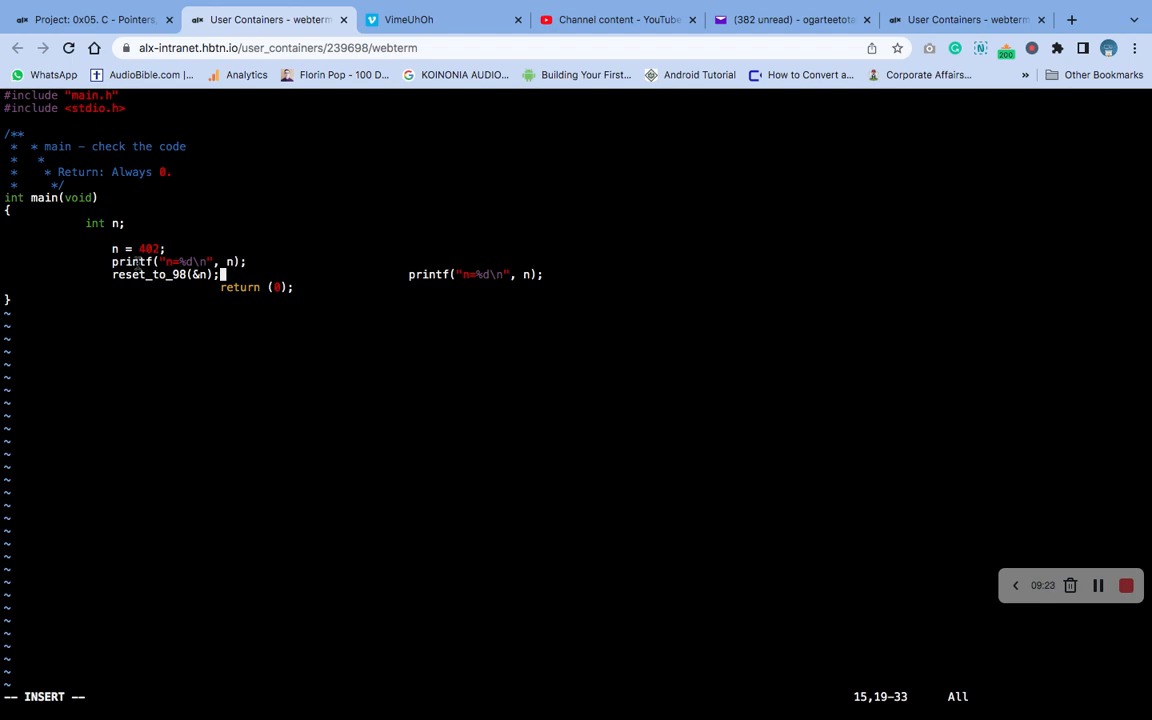
{"action": "key", "text": "Return"}
{"action": "key", "text": "Down"}
{"action": "key", "text": "BackSpace"}
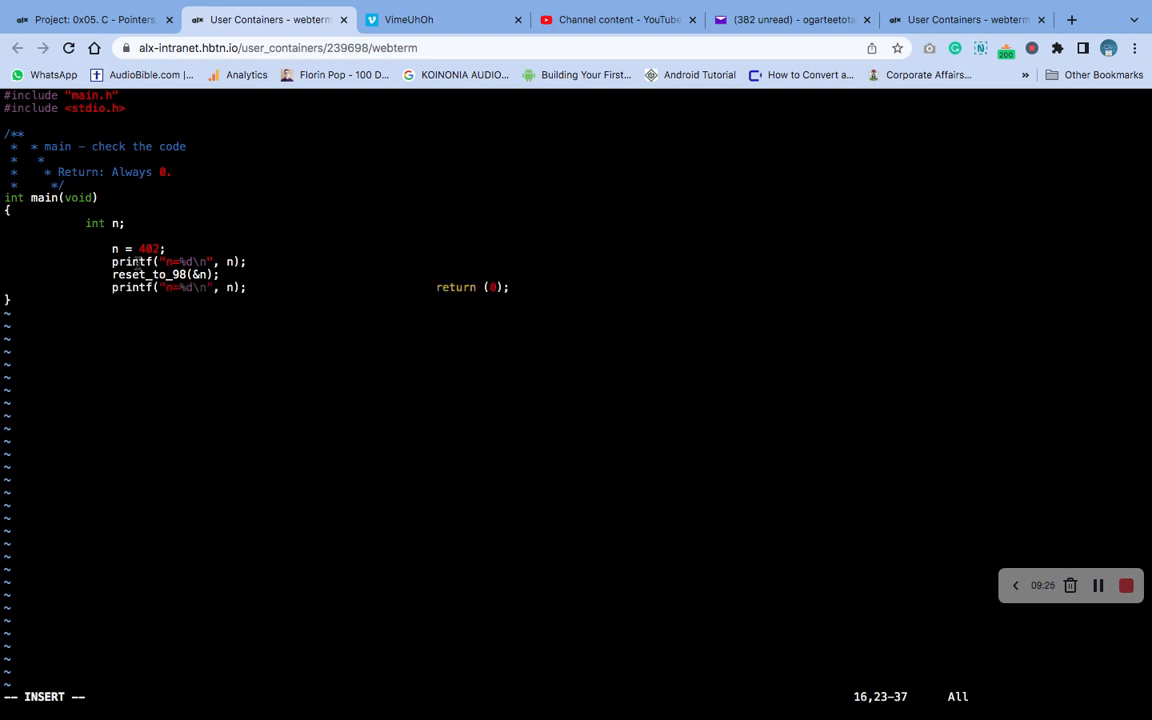
{"action": "key", "text": "Return"}
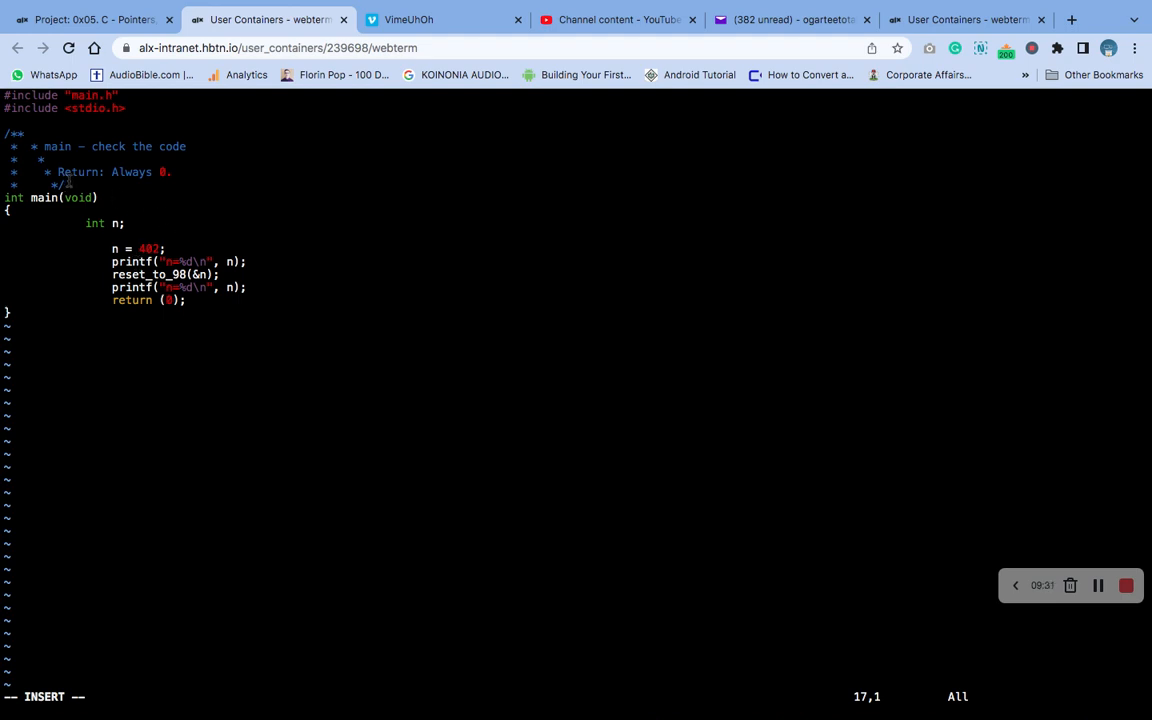
{"action": "key", "text": "Up"}
{"action": "key", "text": "Up"}
{"action": "key", "text": "Up"}
{"action": "key", "text": "Up"}
{"action": "key", "text": "Up"}
{"action": "key", "text": "Up"}
{"action": "key", "text": "Up"}
{"action": "key", "text": "Up"}
{"action": "key", "text": "Up"}
{"action": "key", "text": "Up"}
- Strip the stray asterisks and spaces from the comment block, then save 0-main.c and quit vi with :x
{"action": "key", "text": "Right"}
{"action": "key", "text": "Right"}
{"action": "key", "text": "Right"}
{"action": "key", "text": "Right"}
{"action": "key", "text": "Right"}
{"action": "key", "text": "Right"}
{"action": "key", "text": "Right"}
{"action": "key", "text": "BackSpace"}
{"action": "key", "text": "BackSpace"}
{"action": "key", "text": "BackSpace"}
{"action": "key", "text": "BackSpace"}
{"action": "key", "text": "Up"}
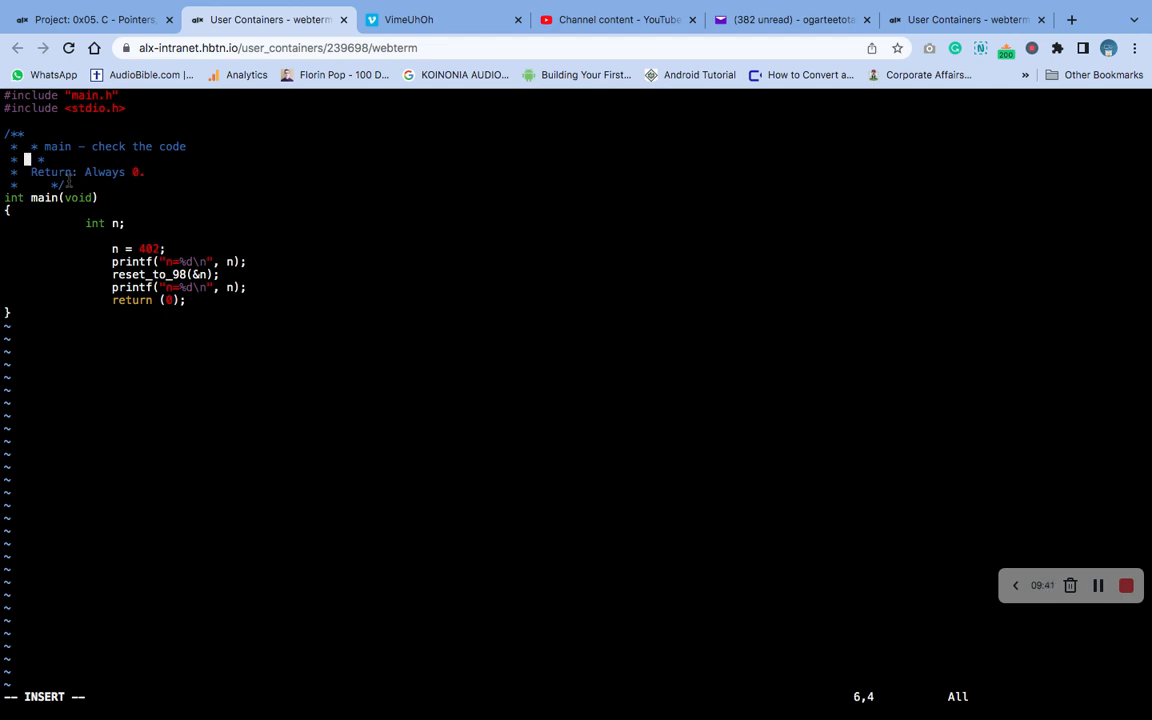
{"action": "key", "text": "Right"}
{"action": "key", "text": "Right"}
{"action": "key", "text": "Right"}
{"action": "key", "text": "BackSpace"}
{"action": "key", "text": "BackSpace"}
{"action": "key", "text": "BackSpace"}
{"action": "key", "text": "BackSpace"}
{"action": "key", "text": "Right"}
{"action": "key", "text": "Right"}
{"action": "key", "text": "Right"}
{"action": "key", "text": "BackSpace"}
{"action": "key", "text": "BackSpace"}
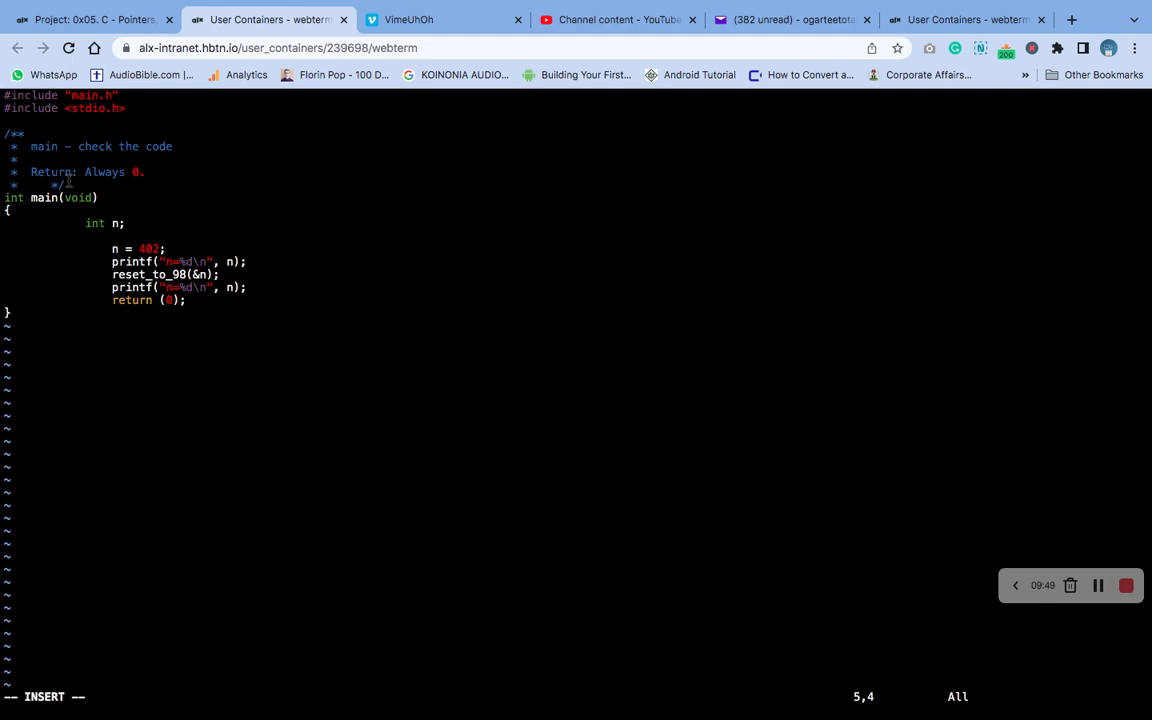
{"action": "key", "text": "BackSpace"}
{"action": "key", "text": "Down"}
{"action": "key", "text": "Down"}
{"action": "key", "text": "Down"}
{"action": "key", "text": "Right"}
{"action": "key", "text": "Right"}
{"action": "key", "text": "Right"}
{"action": "key", "text": "Right"}
{"action": "key", "text": "Right"}
{"action": "key", "text": "Right"}
{"action": "key", "text": "BackSpace"}
{"action": "key", "text": "BackSpace"}
{"action": "key", "text": "BackSpace"}
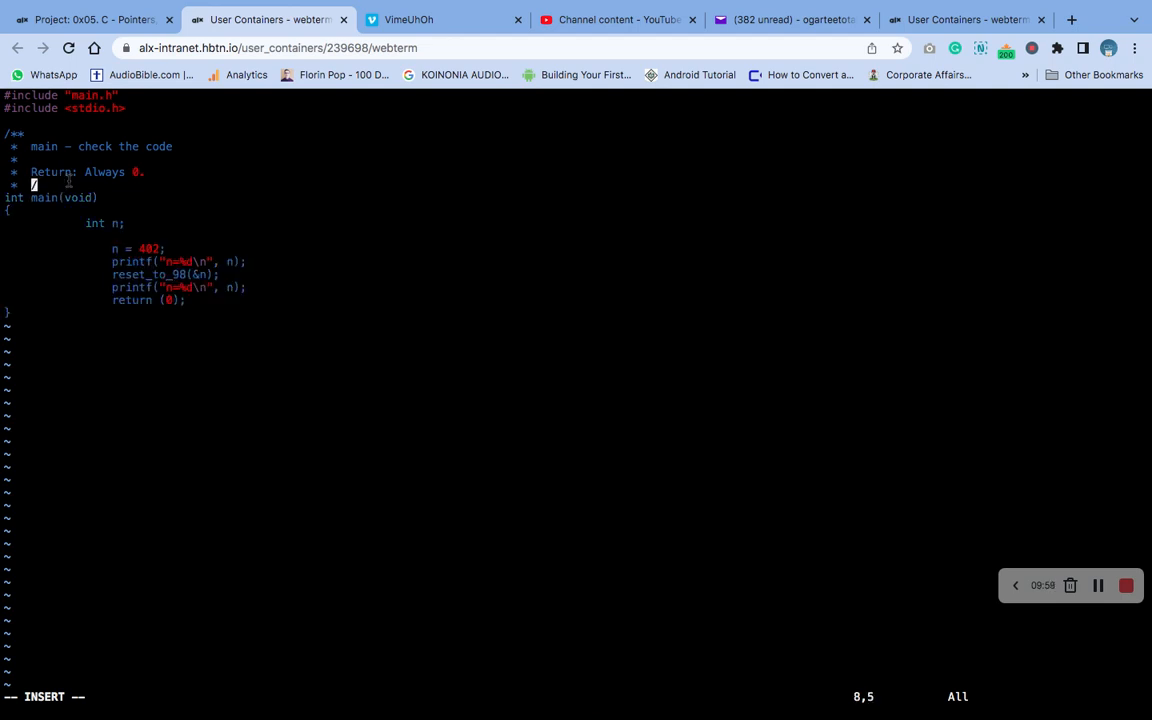
{"action": "key", "text": "BackSpace"}
{"action": "key", "text": "BackSpace"}
{"action": "key", "text": "BackSpace"}
{"action": "type", "text": "*"}
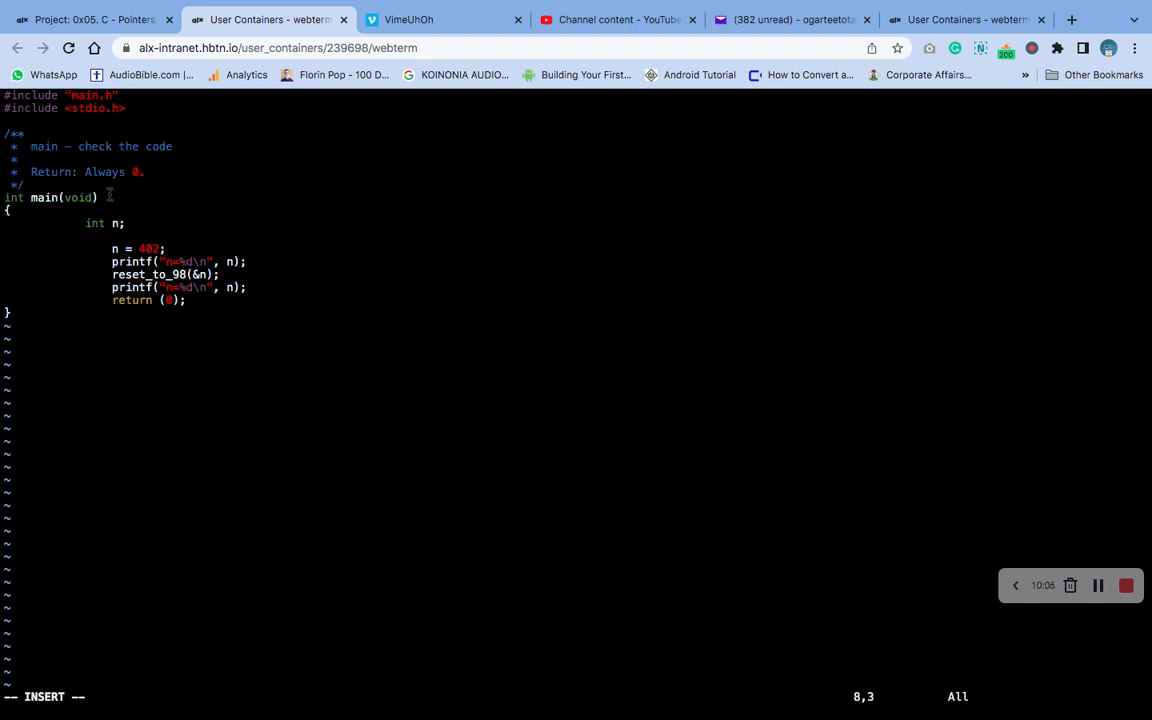
{"action": "key", "text": "Escape"}
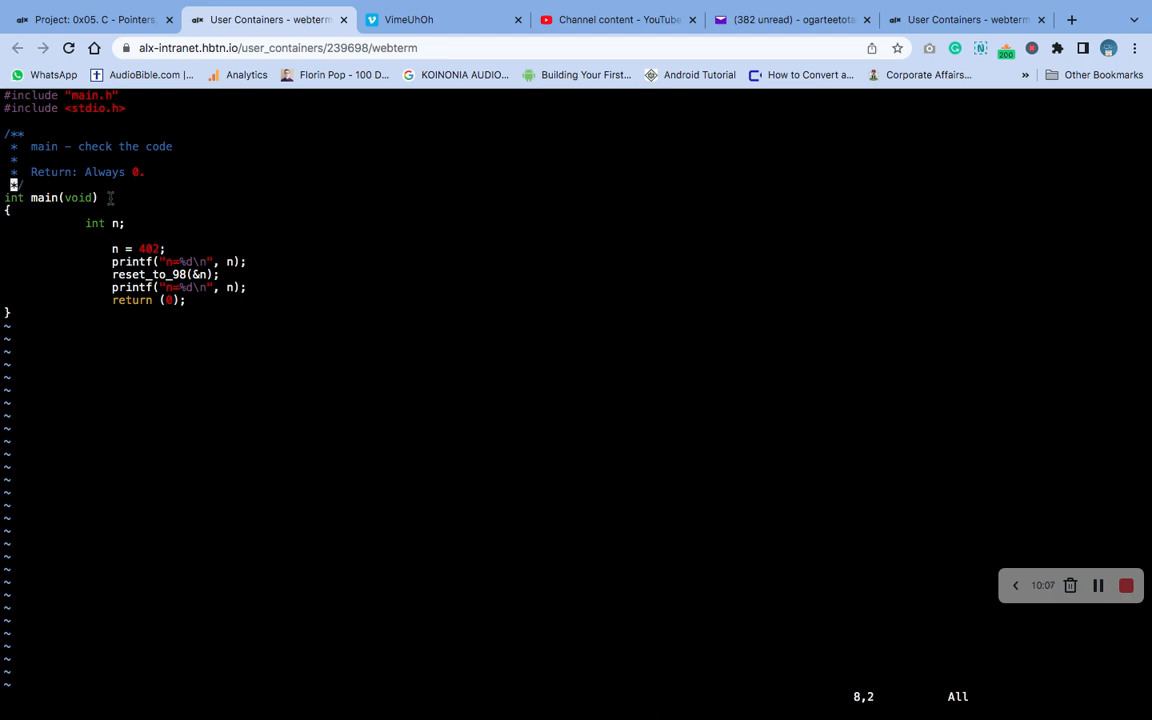
{"action": "type", "text": ":x"}
{"action": "key", "text": "Return"}
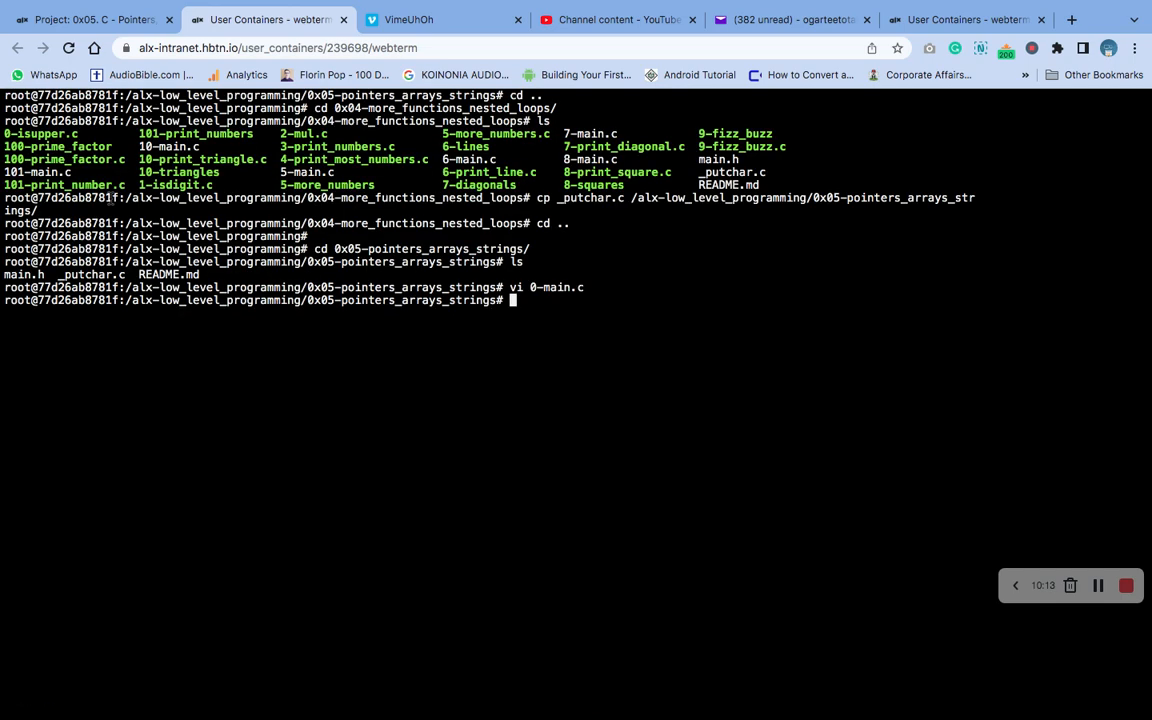
{"action": "type", "text": "ls"}
- List the folder to confirm 0-main.c sits beside main.h, _putchar.c and README.md, then switch to the task page
{"action": "key", "text": "Return"}
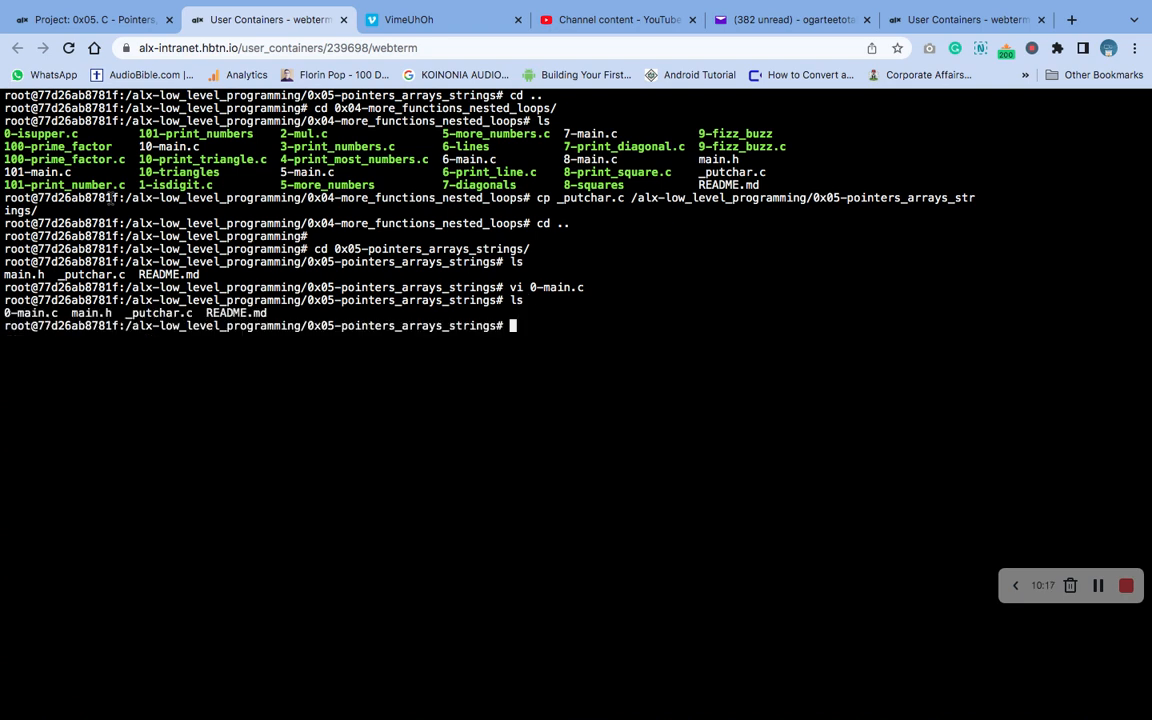
{"action": "mouse_move", "coordinate": [82, 9]}
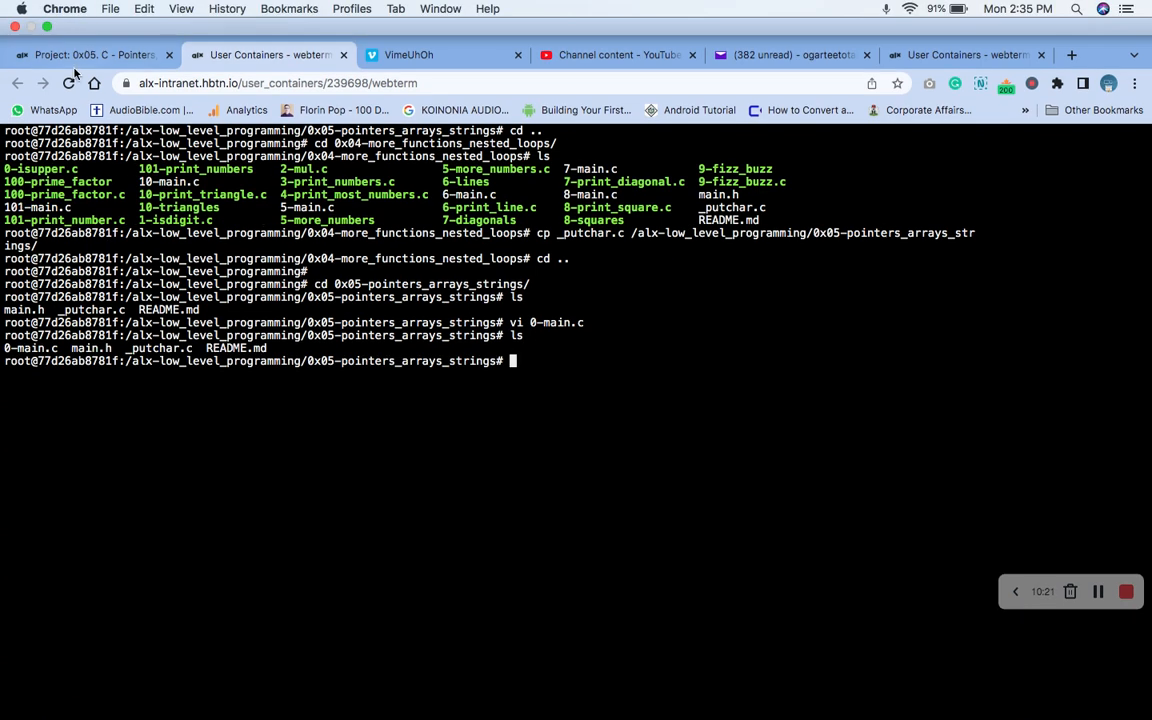
{"action": "left_click", "coordinate": [64, 52]}
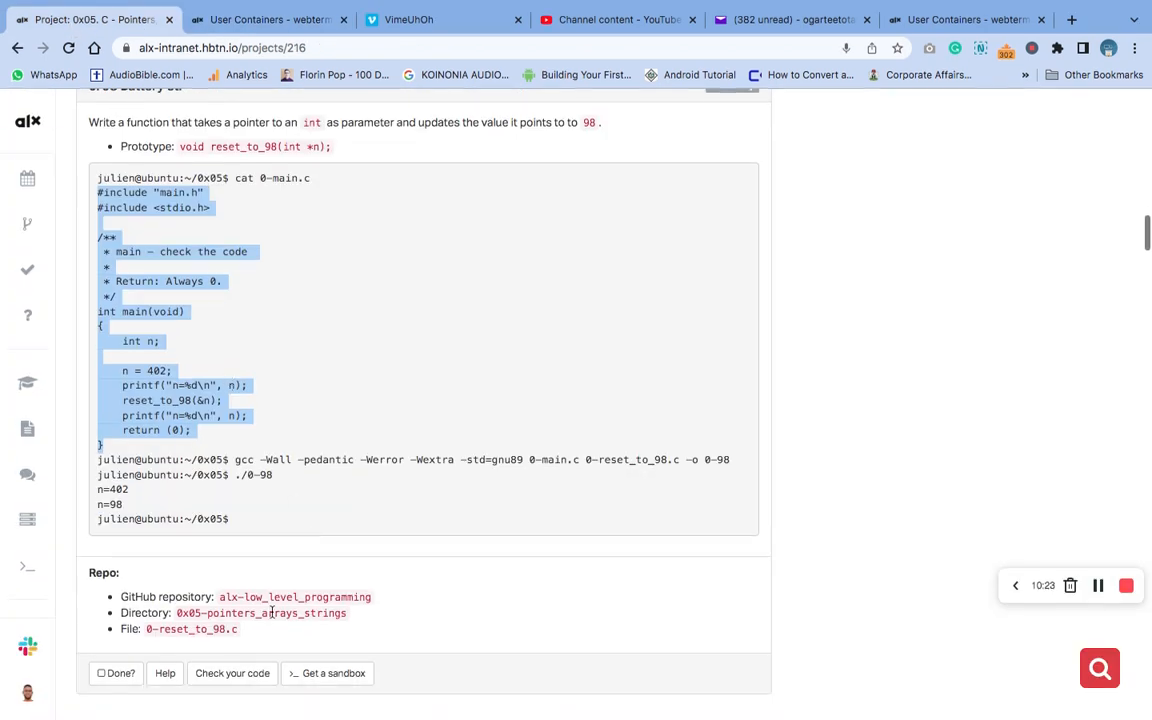
- Select and copy the file name 0-reset_to_98.c from task 0's repo details, then return to the sandbox terminal
{"action": "left_click_drag", "start_coordinate": [237, 629], "coordinate": [138, 631]}
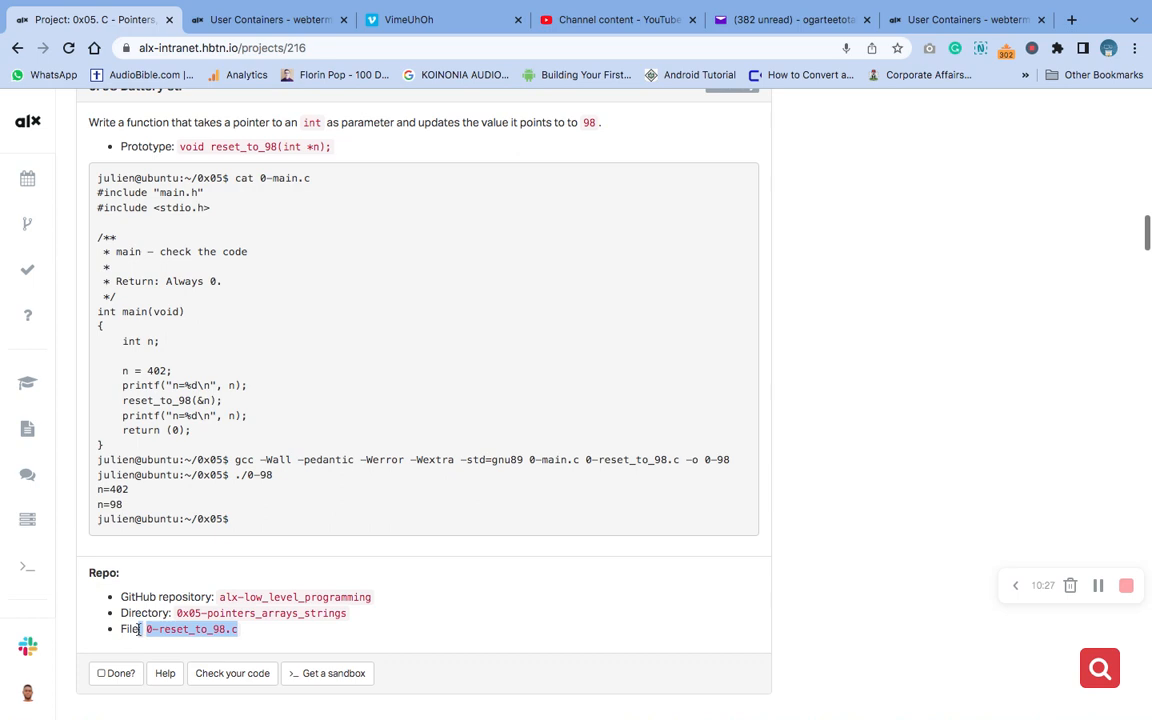
{"action": "right_click", "coordinate": [146, 629]}
{"action": "left_click", "coordinate": [180, 548]}
{"action": "left_click_drag", "start_coordinate": [262, 618], "coordinate": [192, 625]}
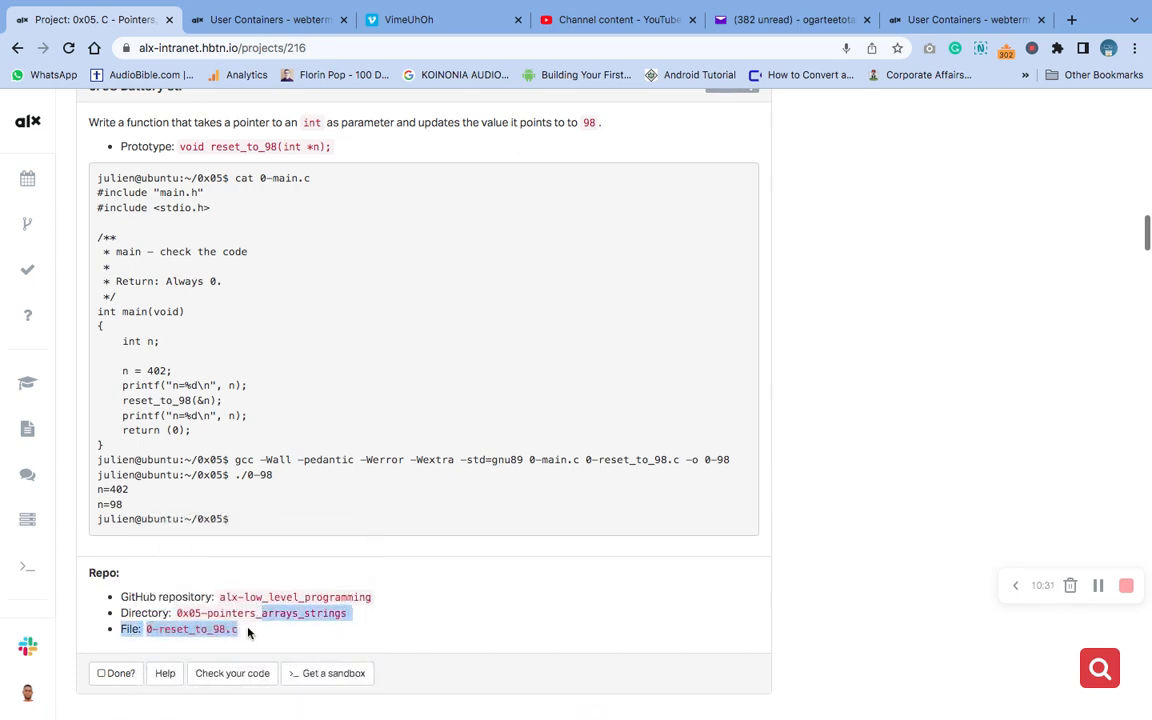
{"action": "double_click", "coordinate": [180, 629]}
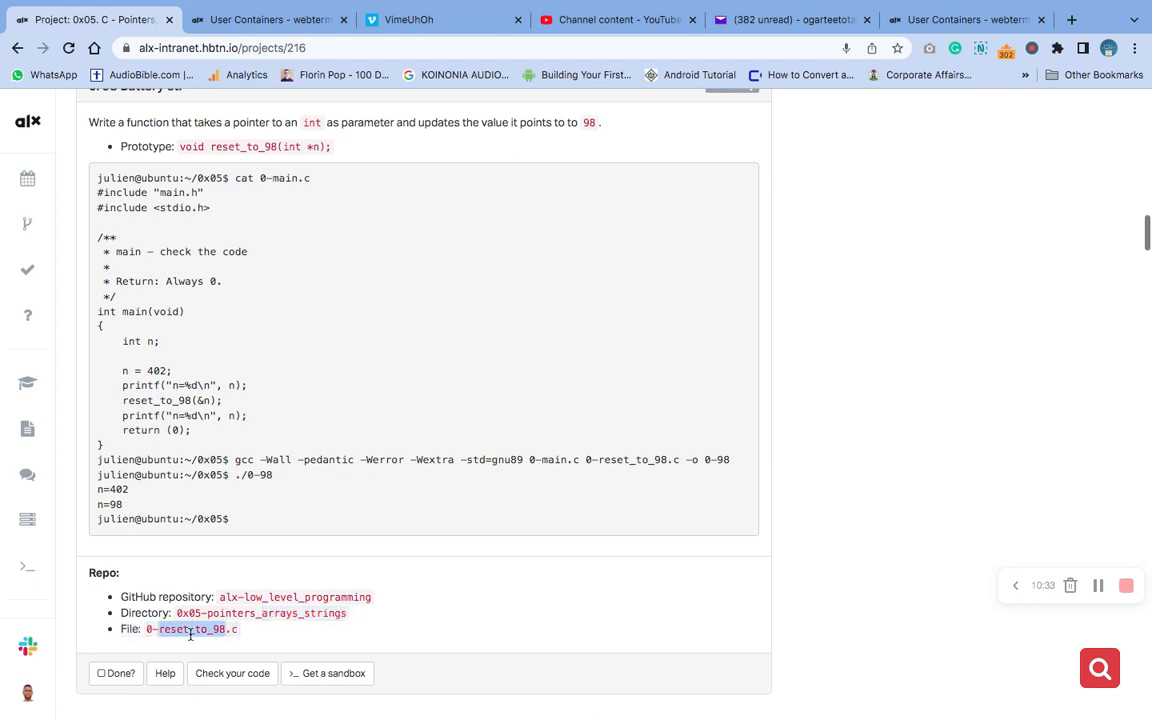
{"action": "left_click_drag", "start_coordinate": [150, 629], "coordinate": [236, 626]}
{"action": "scroll", "coordinate": [193, 365], "scroll_direction": "down", "scroll_amount": 1}
{"action": "scroll", "coordinate": [193, 365], "scroll_direction": "up", "scroll_amount": 1}
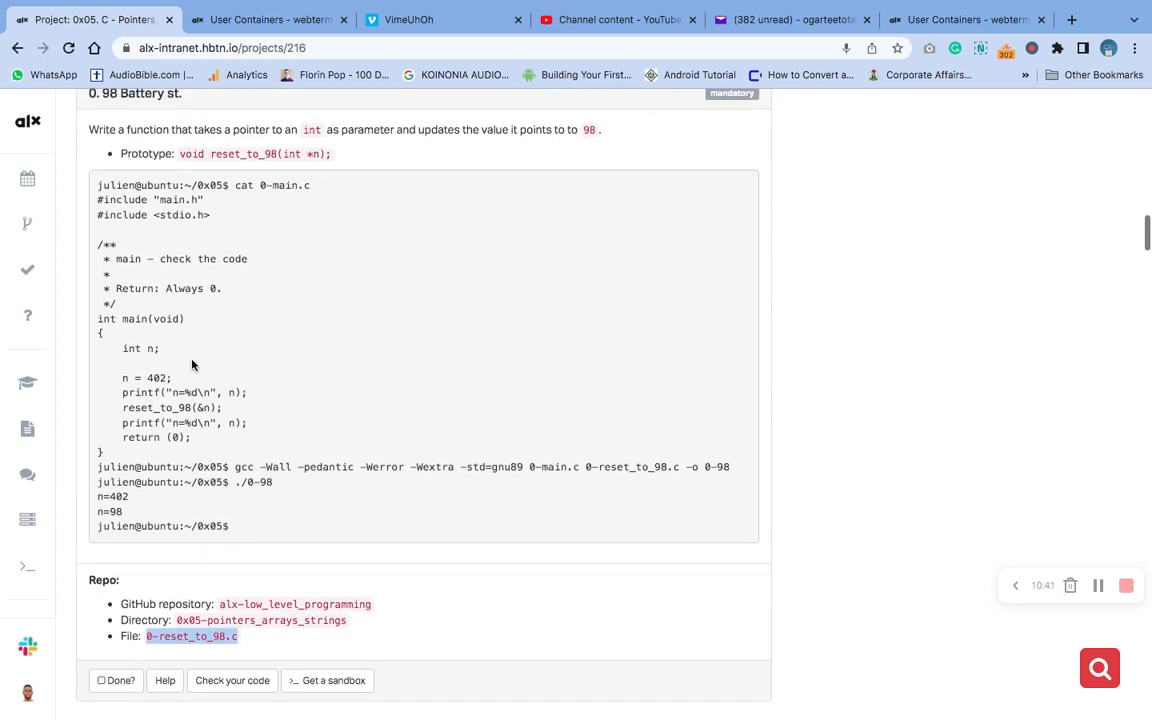
{"action": "scroll", "coordinate": [190, 330], "scroll_direction": "up", "scroll_amount": 1}
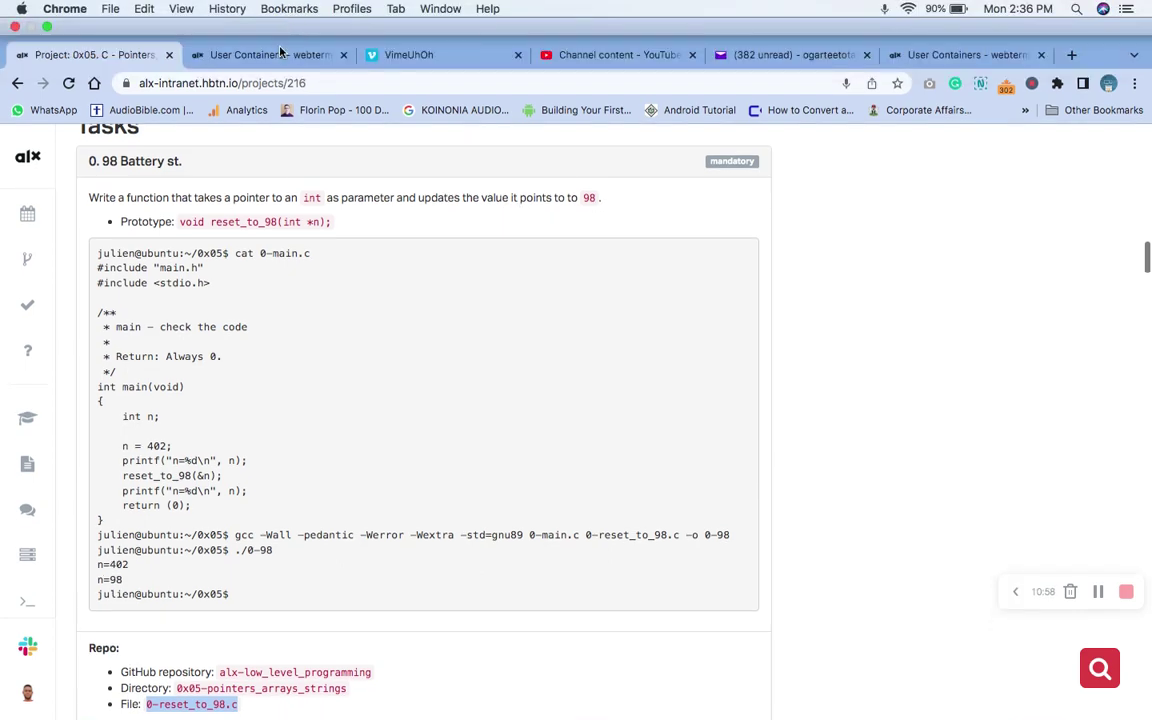
{"action": "mouse_move", "coordinate": [270, 8]}
{"action": "left_click", "coordinate": [270, 57]}
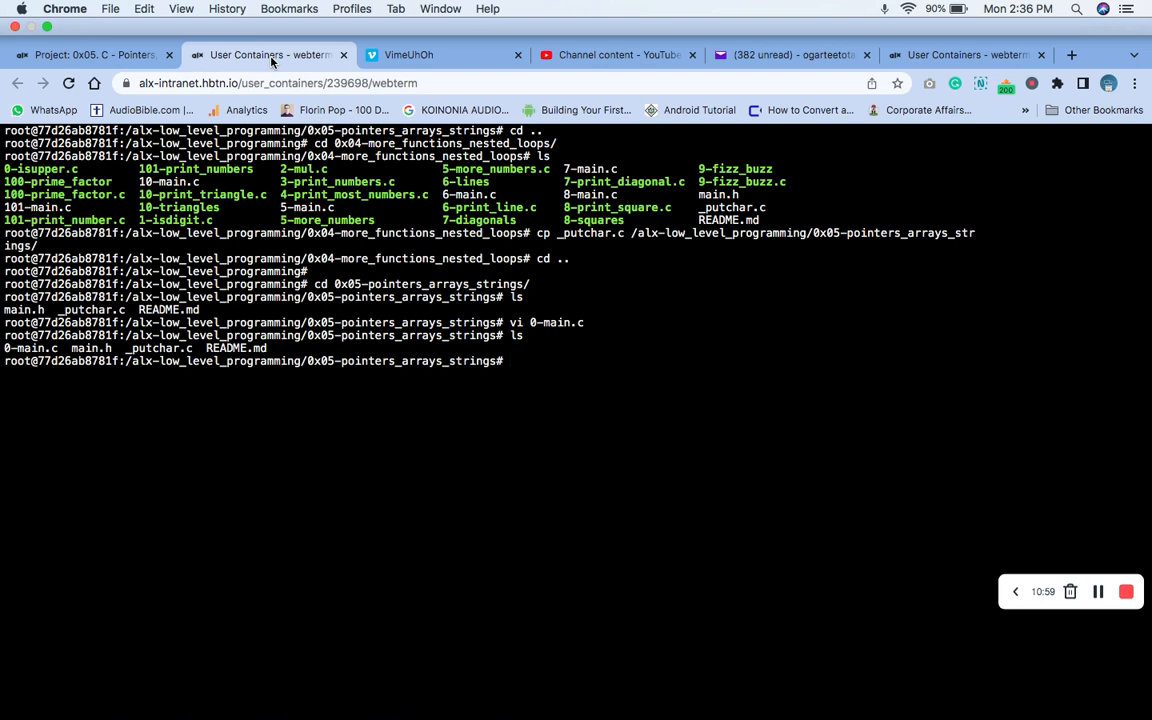
{"action": "type", "text": "vi"}
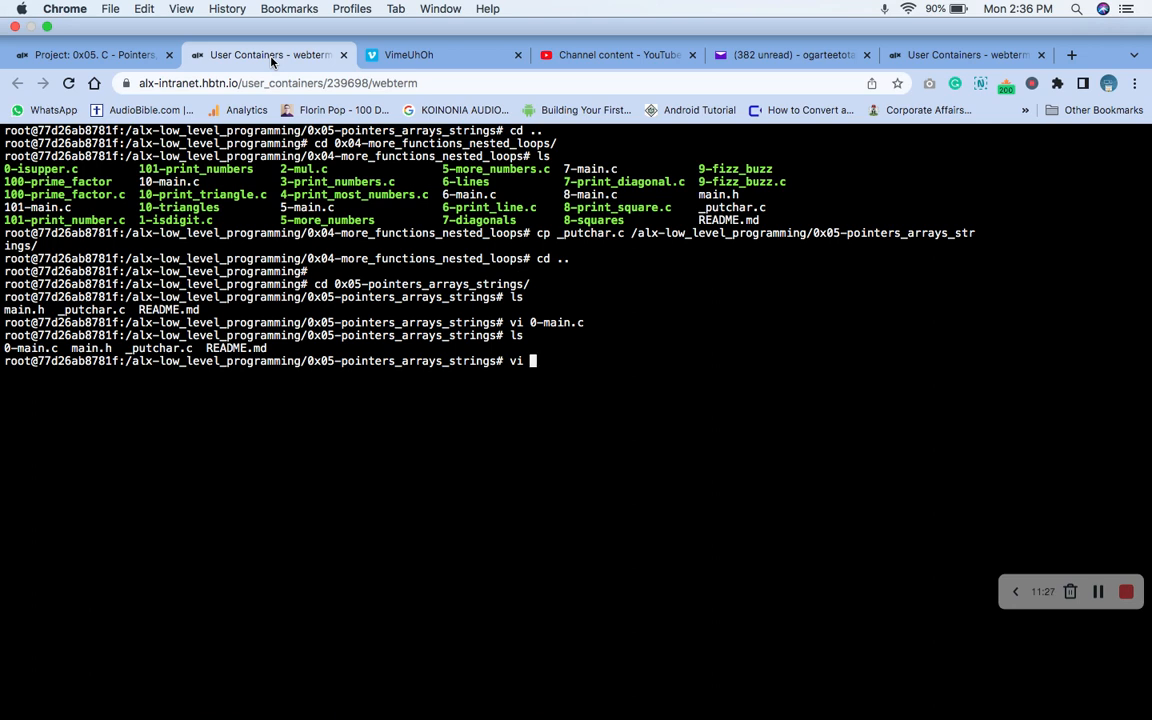
{"action": "type", "text": "0-reset_to_98.c"}
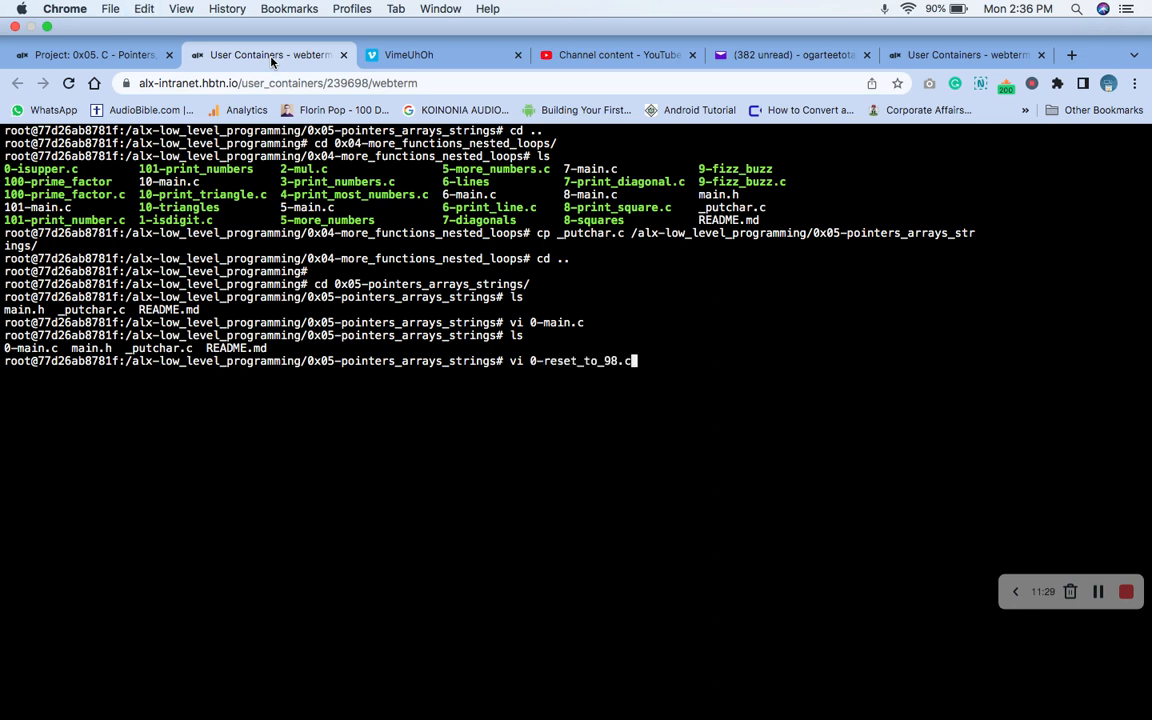
- Run 'vi 0-reset_to_98.c' so a new empty 0-reset_to_98.c opens in vi
{"action": "key", "text": "Return"}
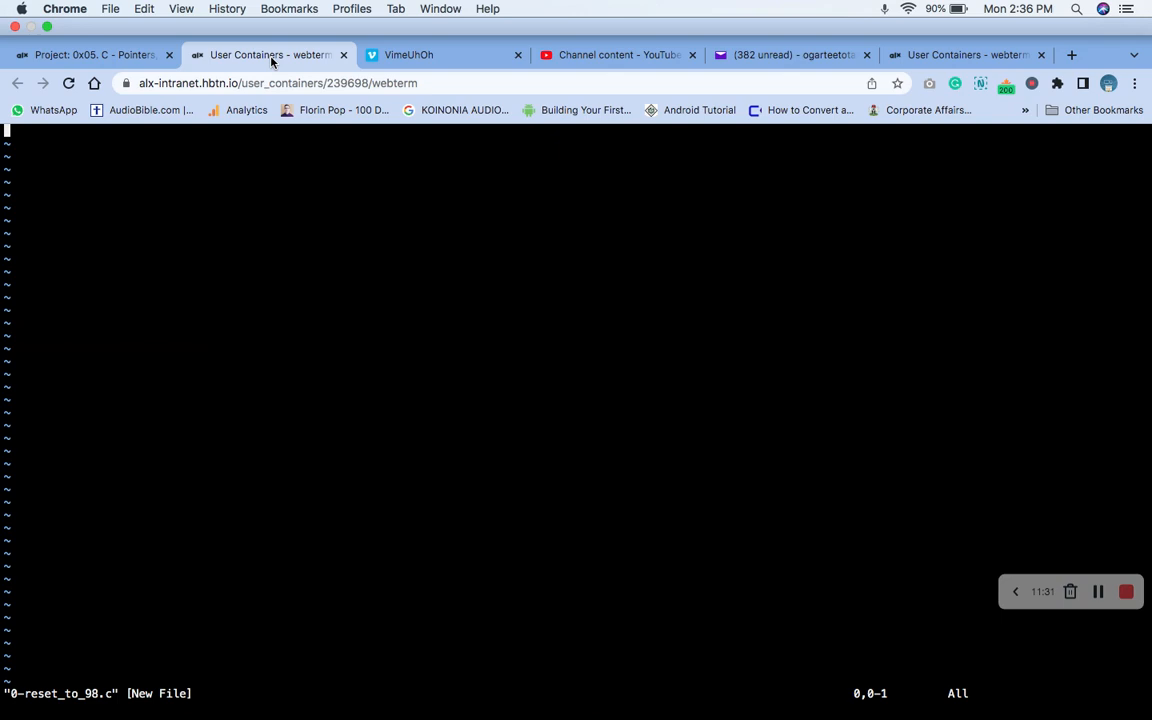
- Enter insert mode and write the stdio include, doc comment and reset_to_98 setting *n to 98
{"action": "key", "text": "numbersign"}
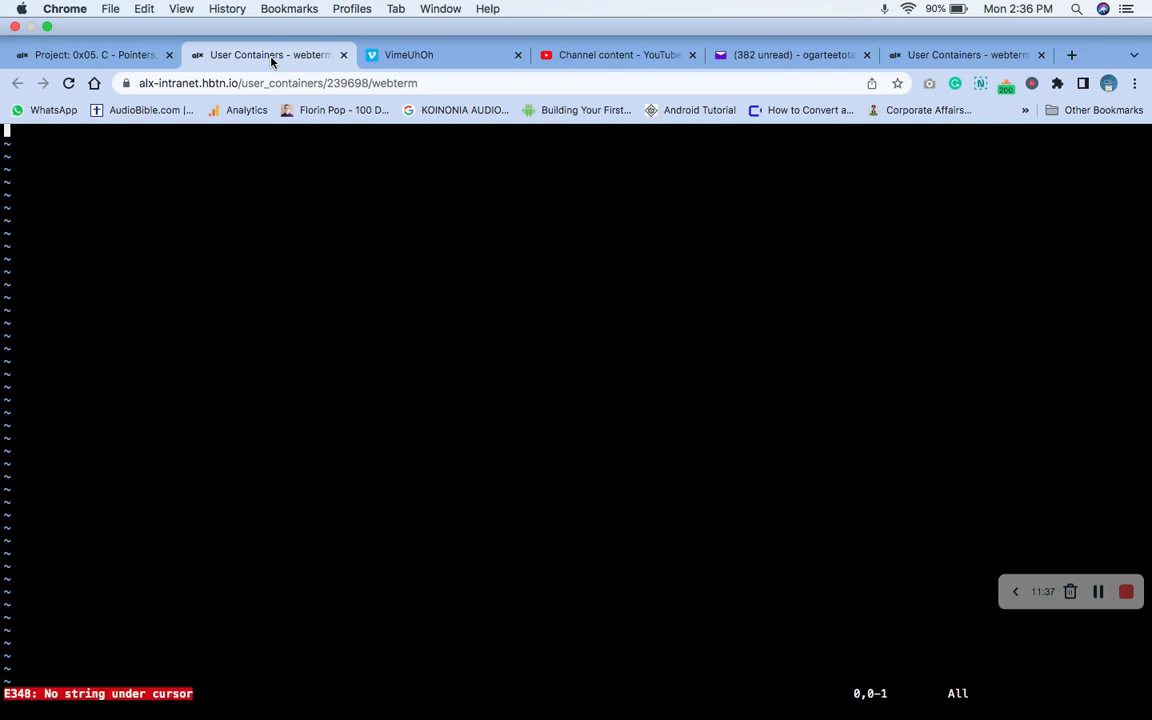
{"action": "key", "text": "i"}
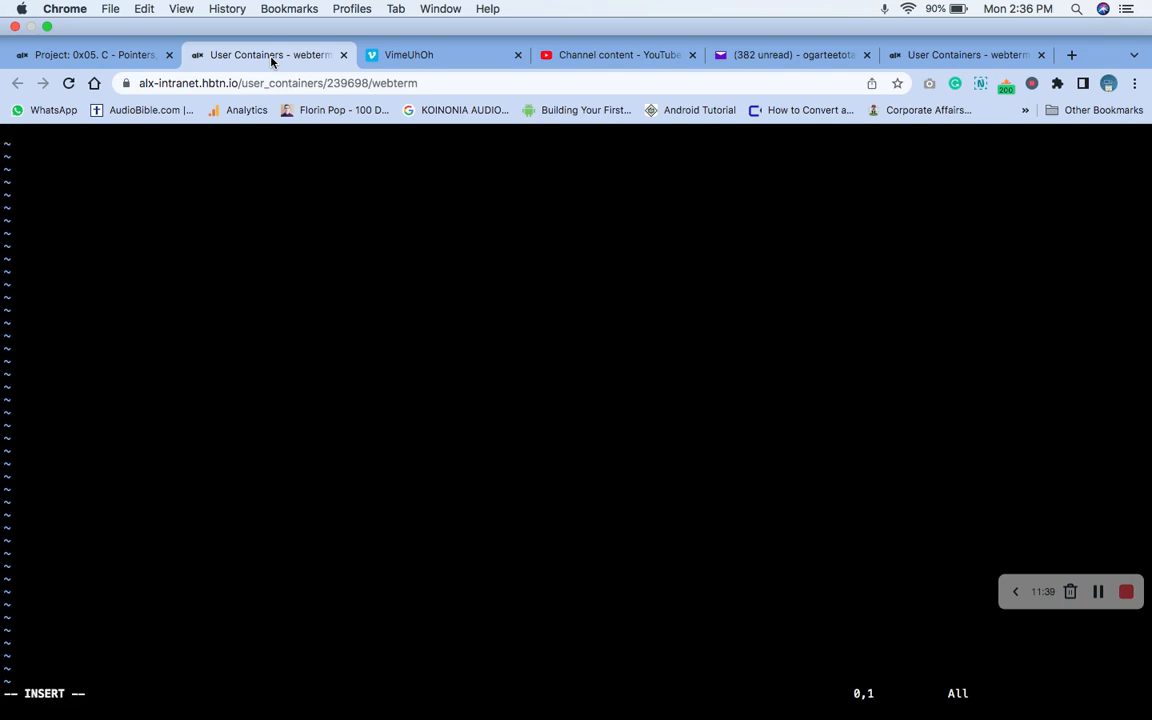
{"action": "type", "text": "#include <stdio.h>"}
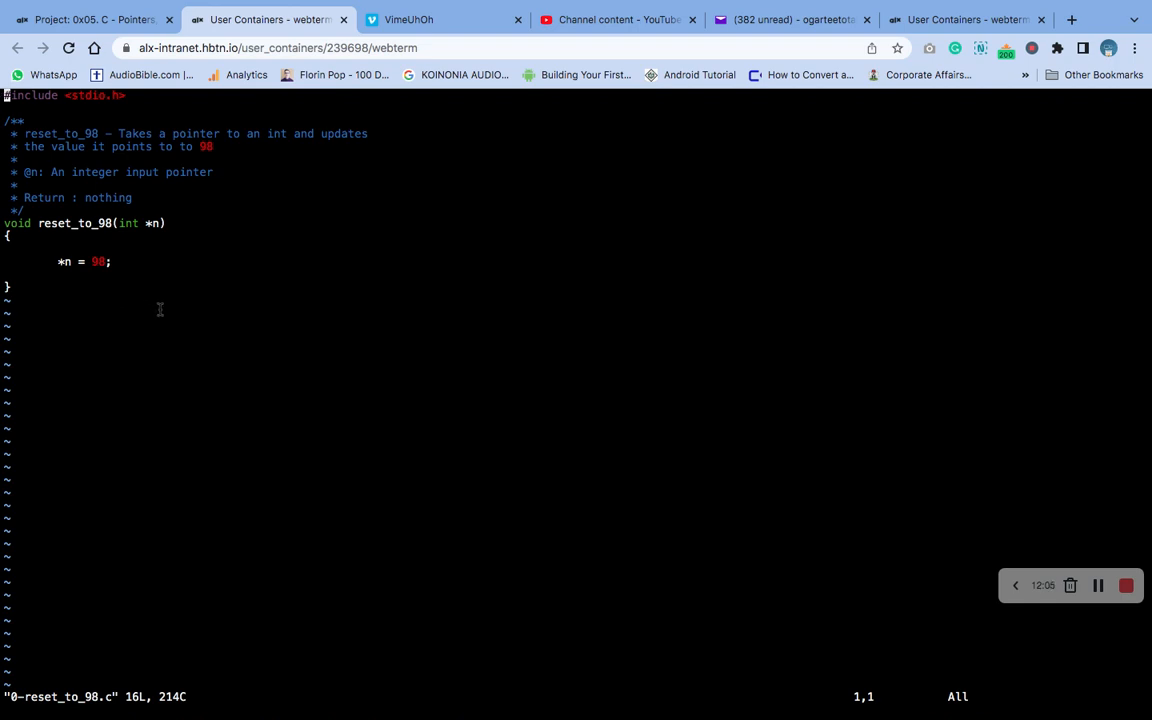
{"action": "key", "text": "ctrl+plus"}
{"action": "key", "text": "ctrl+plus"}
{"action": "key", "text": "ctrl+plus"}
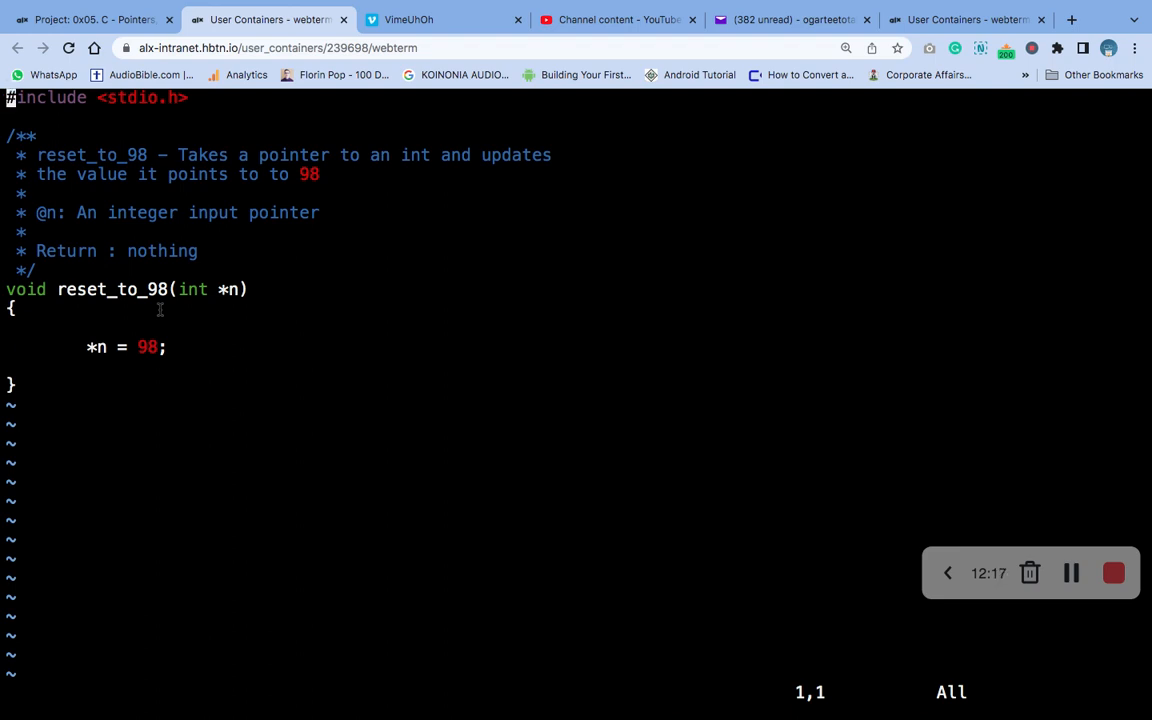
- Finish the edit, then save 0-reset_to_98.c with :x and return to the shell prompt
{"action": "key", "text": "ctrl+plus"}
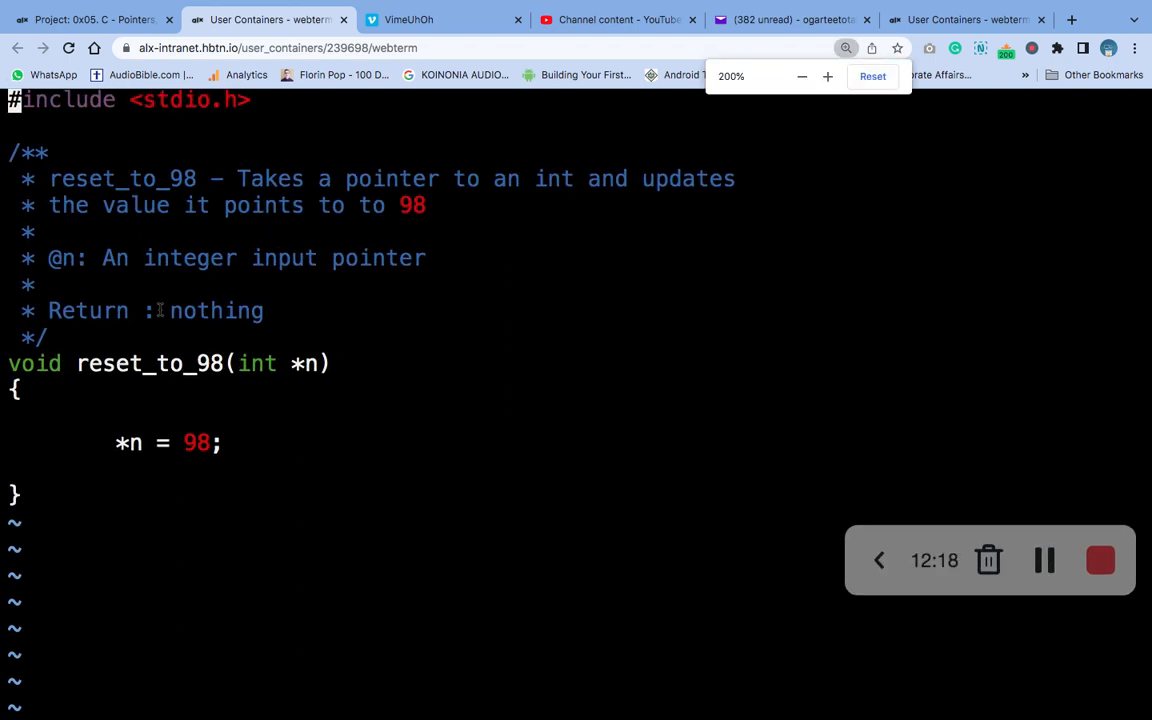
{"action": "key", "text": "ctrl+plus"}
{"action": "key", "text": "ctrl+plus"}
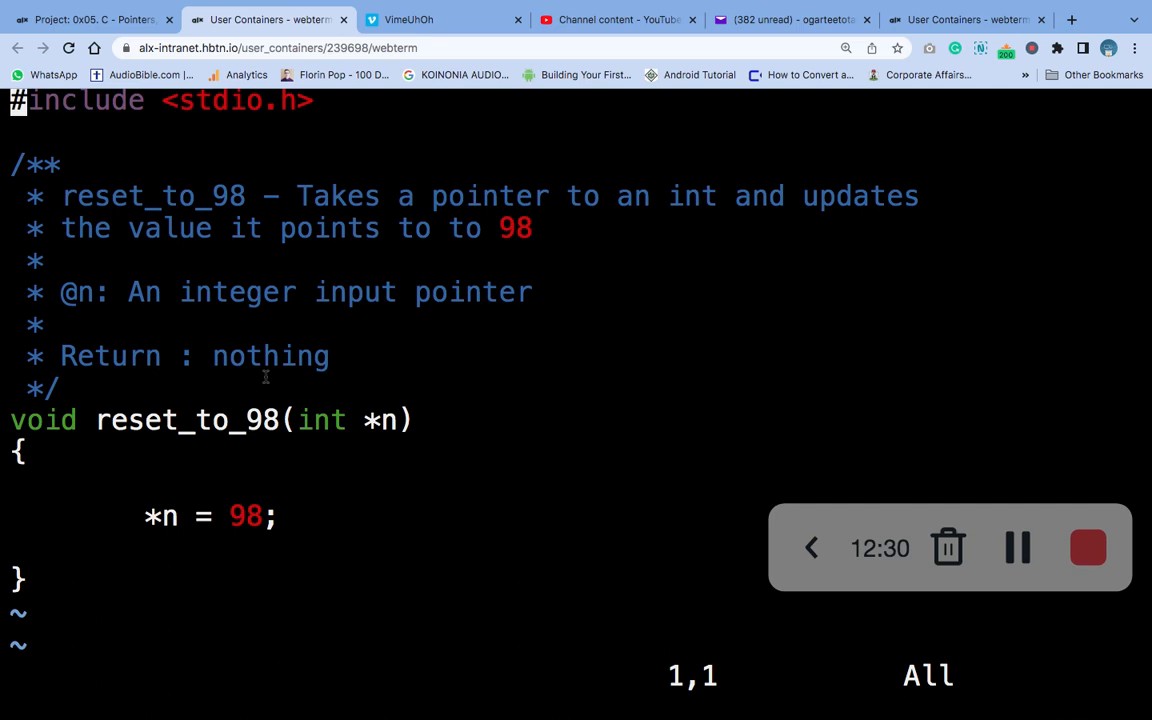
{"action": "key", "text": "9"}
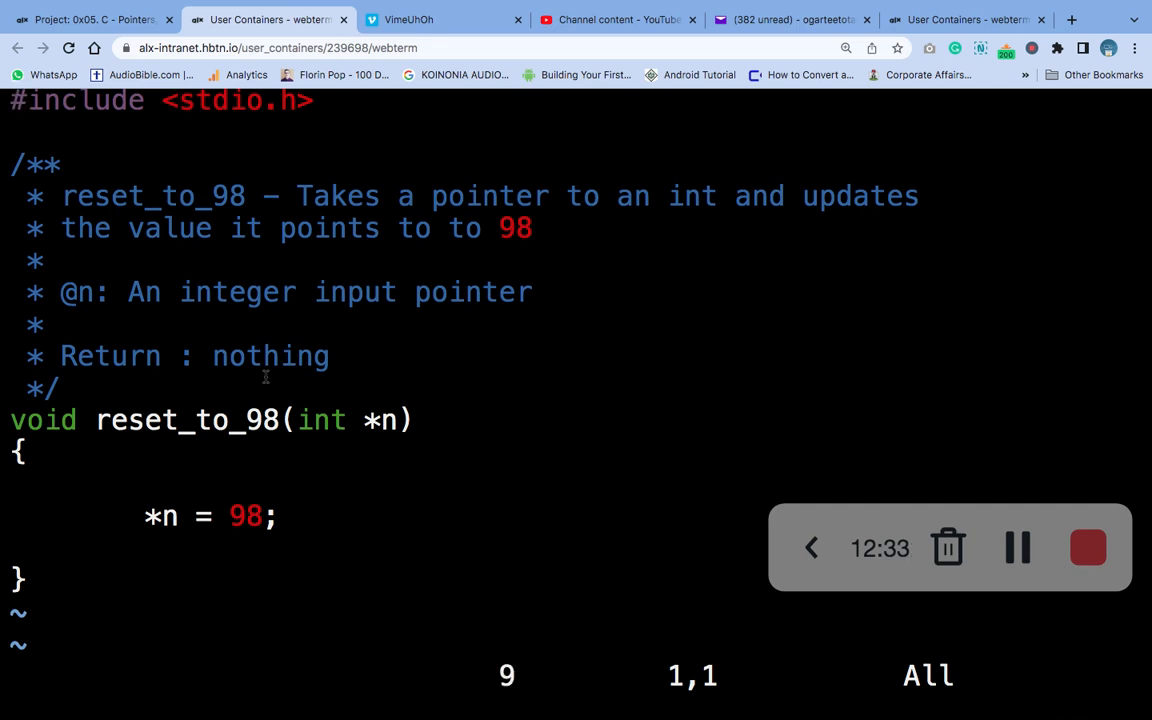
{"action": "key", "text": "i"}
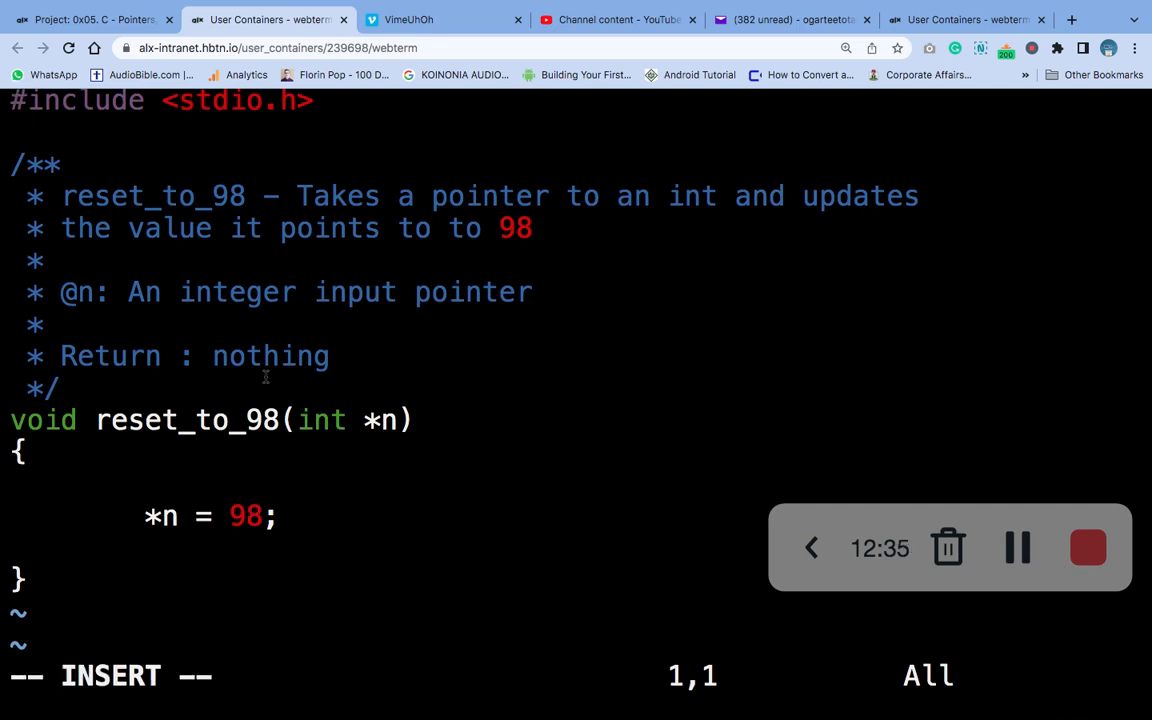
{"action": "key", "text": "Escape"}
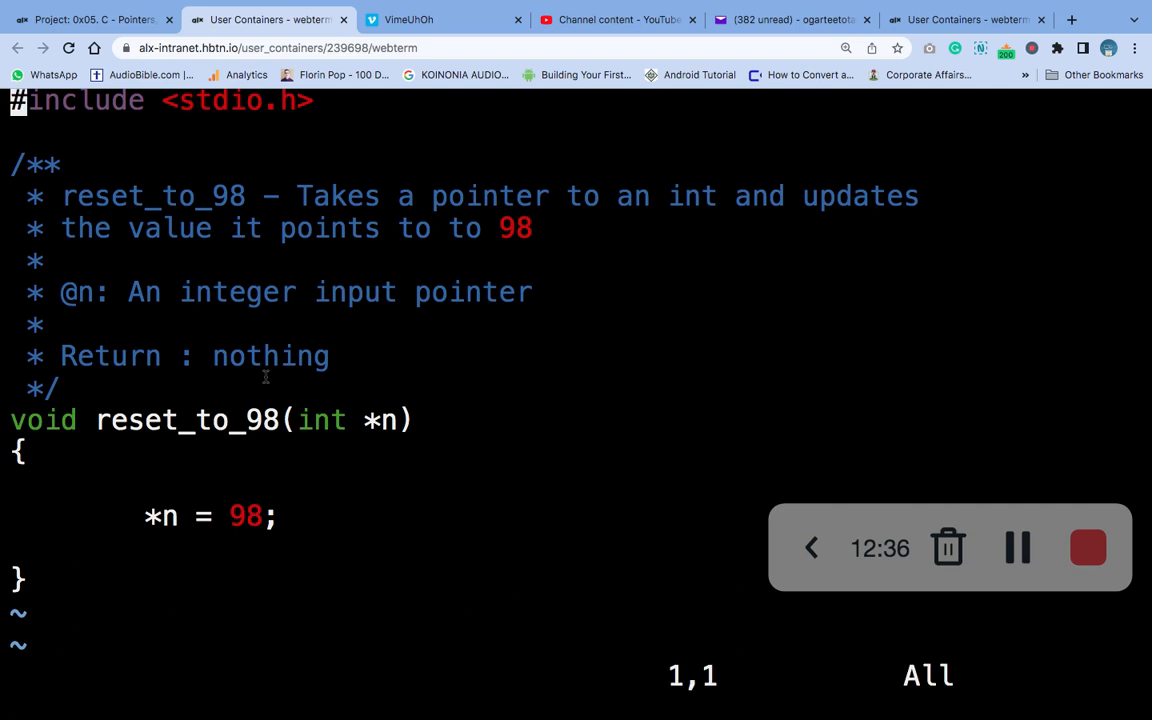
{"action": "type", "text": ":x"}
{"action": "key", "text": "Return"}
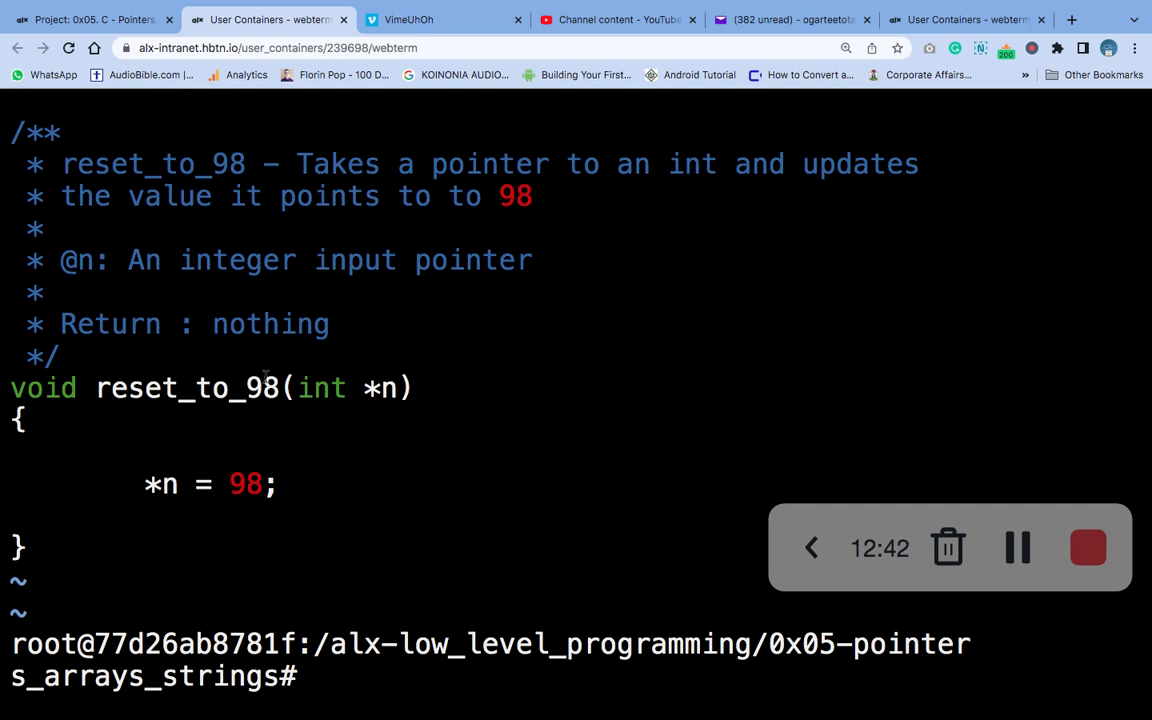
{"action": "type", "text": "clea"}
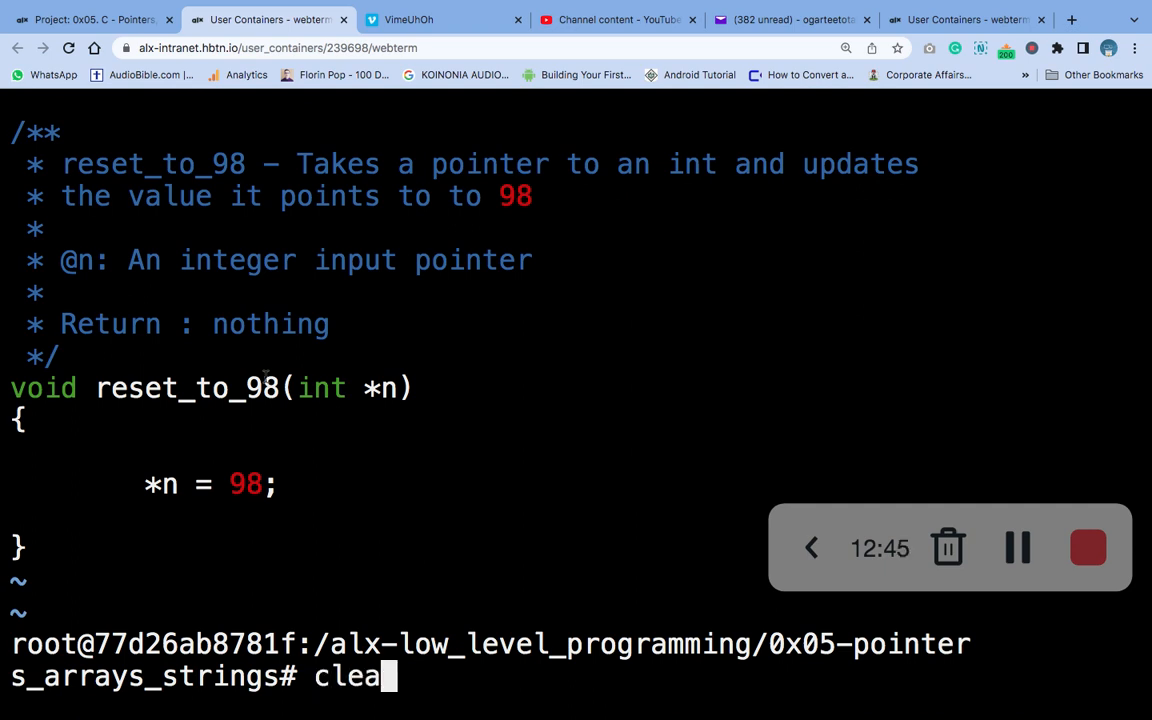
{"action": "type", "text": "r"}
- Clear the terminal screen with the clear command
{"action": "key", "text": "Return"}
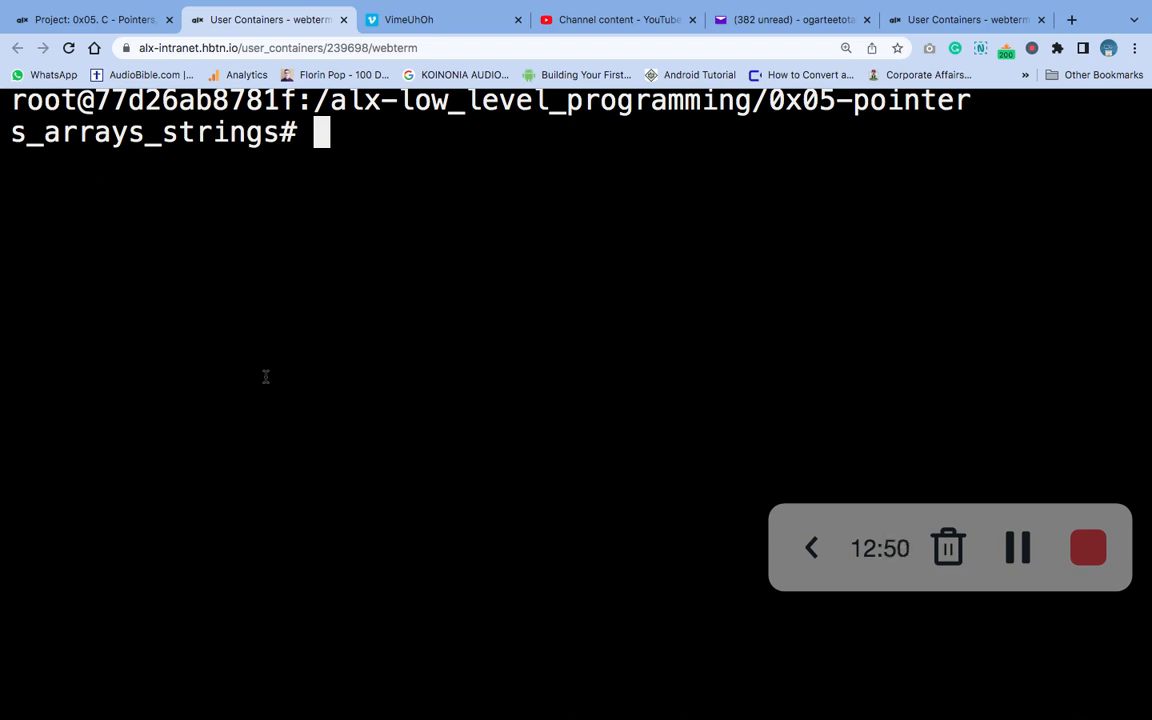
{"action": "type", "text": "gi"}
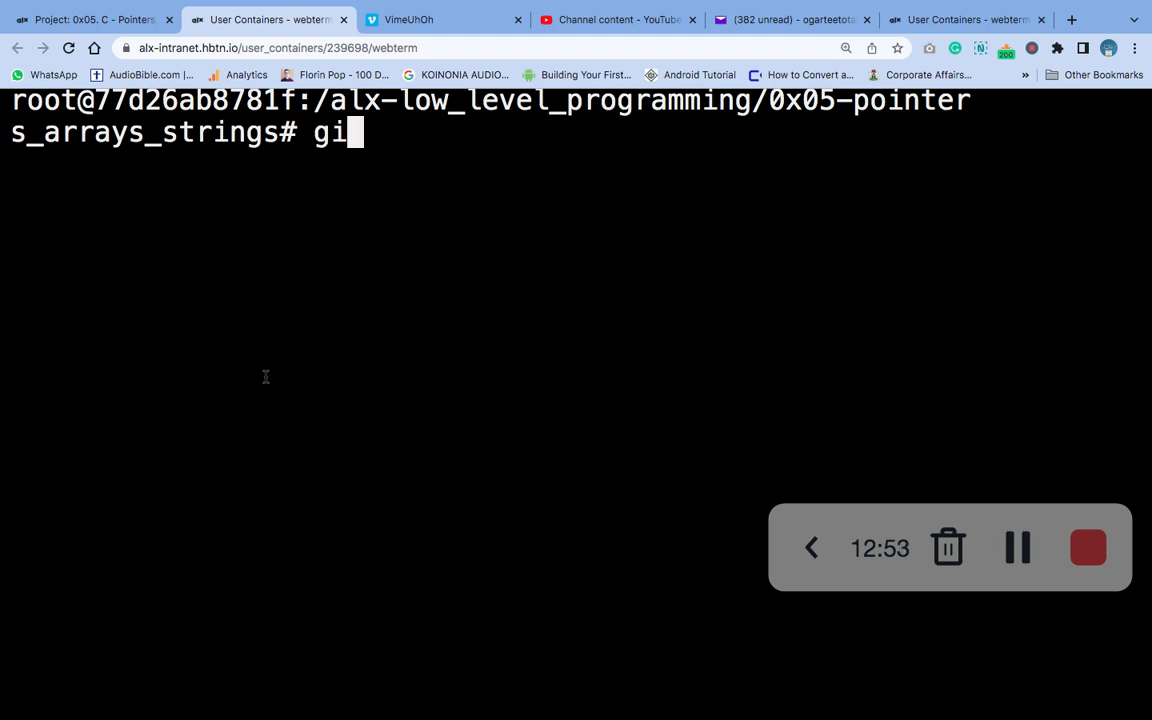
{"action": "type", "text": "t add"}
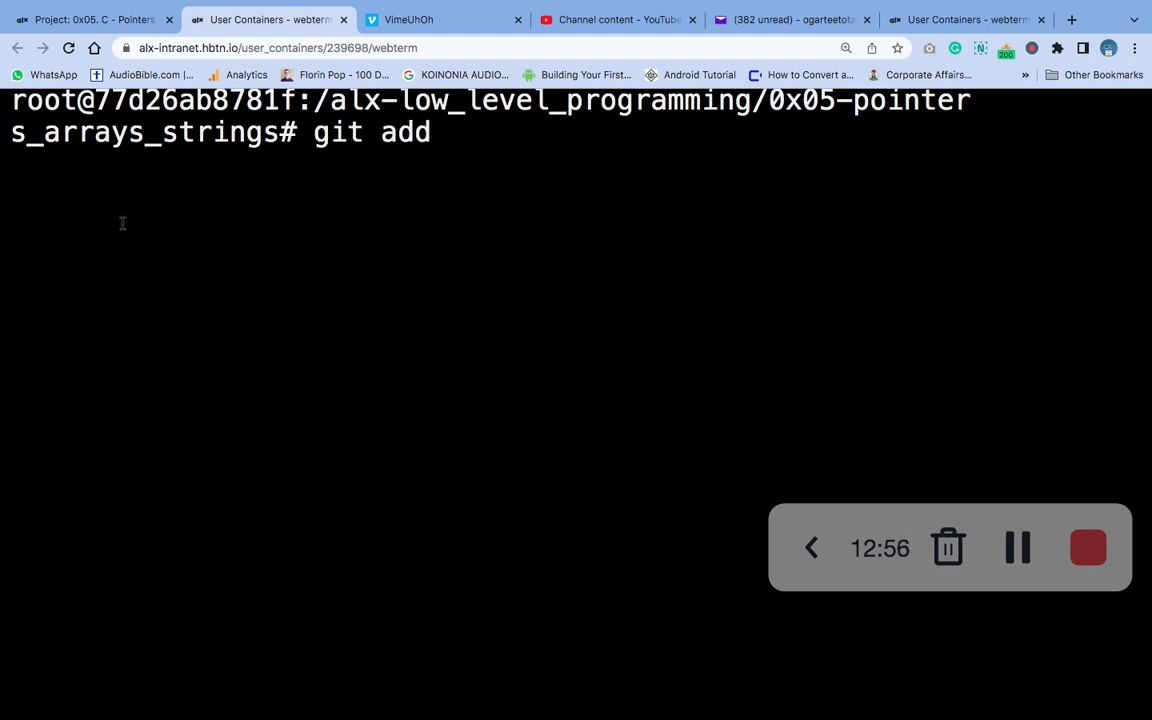
- Copy task 0's example gcc compile command from the project page and return to the terminal
{"action": "left_click", "coordinate": [110, 20]}
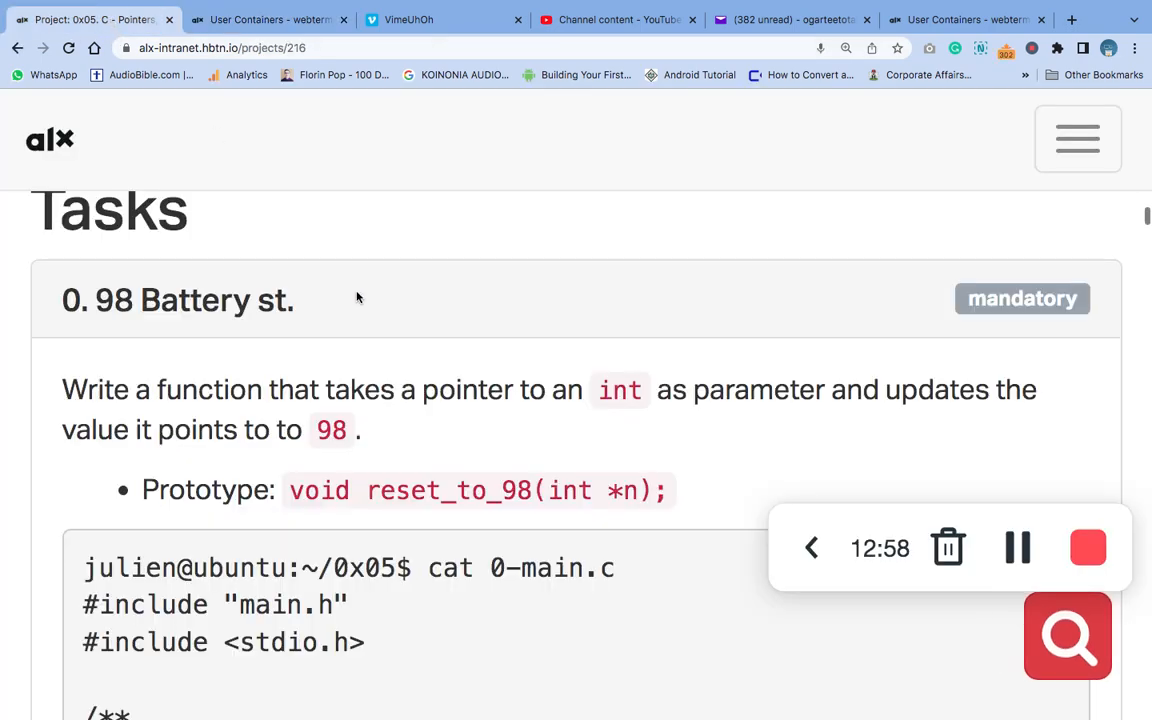
{"action": "scroll", "coordinate": [476, 386], "scroll_direction": "down", "scroll_amount": 1}
{"action": "scroll", "coordinate": [476, 390], "scroll_direction": "down", "scroll_amount": 5}
{"action": "scroll", "coordinate": [478, 392], "scroll_direction": "down", "scroll_amount": 3}
{"action": "scroll", "coordinate": [478, 392], "scroll_direction": "up", "scroll_amount": 2}
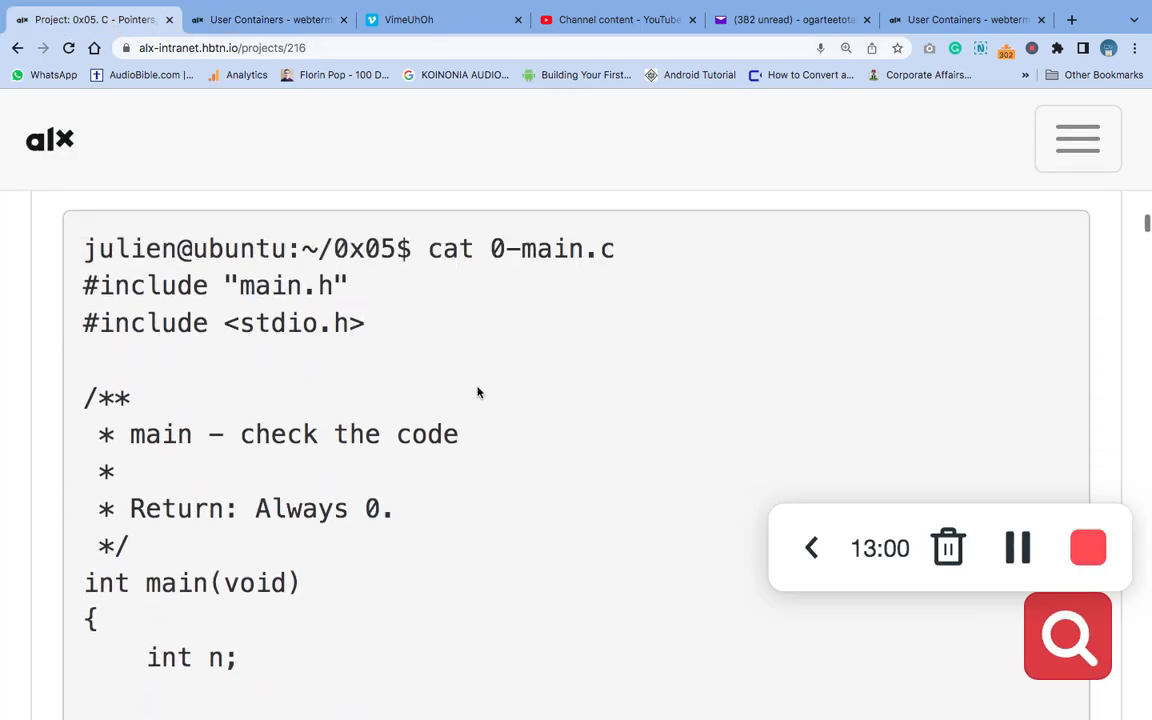
{"action": "scroll", "coordinate": [478, 392], "scroll_direction": "down", "scroll_amount": 2}
{"action": "scroll", "coordinate": [478, 392], "scroll_direction": "down", "scroll_amount": 7}
{"action": "scroll", "coordinate": [478, 392], "scroll_direction": "down", "scroll_amount": 4}
{"action": "scroll", "coordinate": [478, 392], "scroll_direction": "down", "scroll_amount": 2}
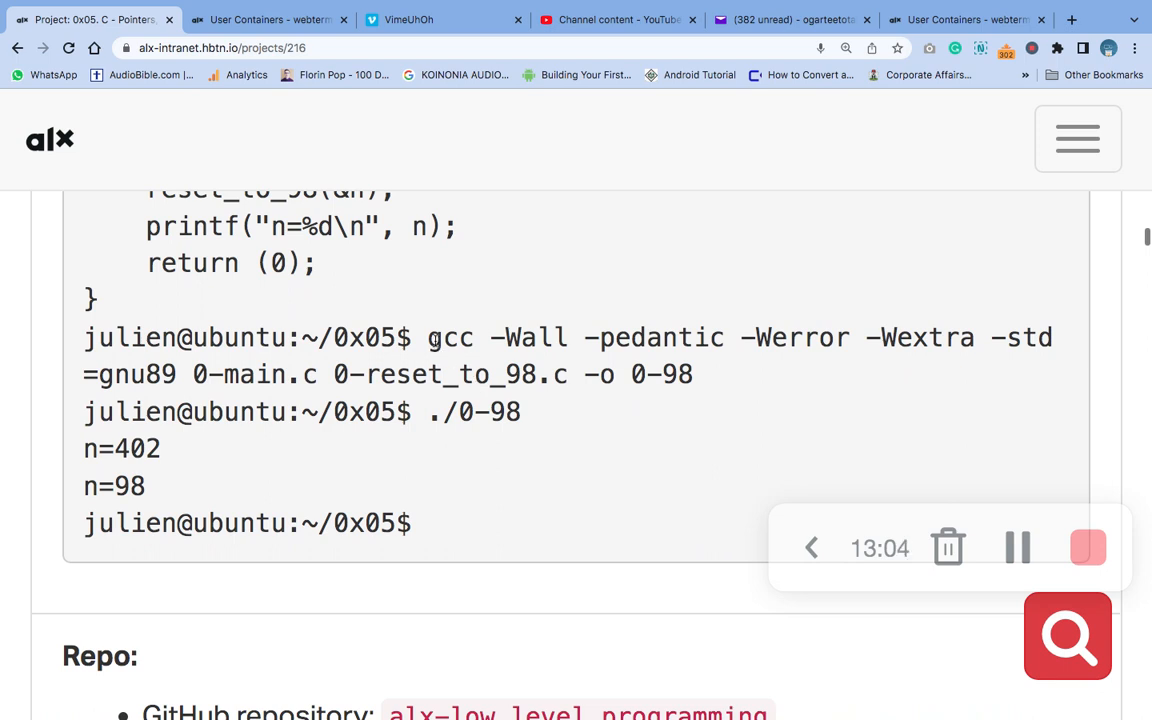
{"action": "left_click_drag", "start_coordinate": [428, 340], "coordinate": [712, 366]}
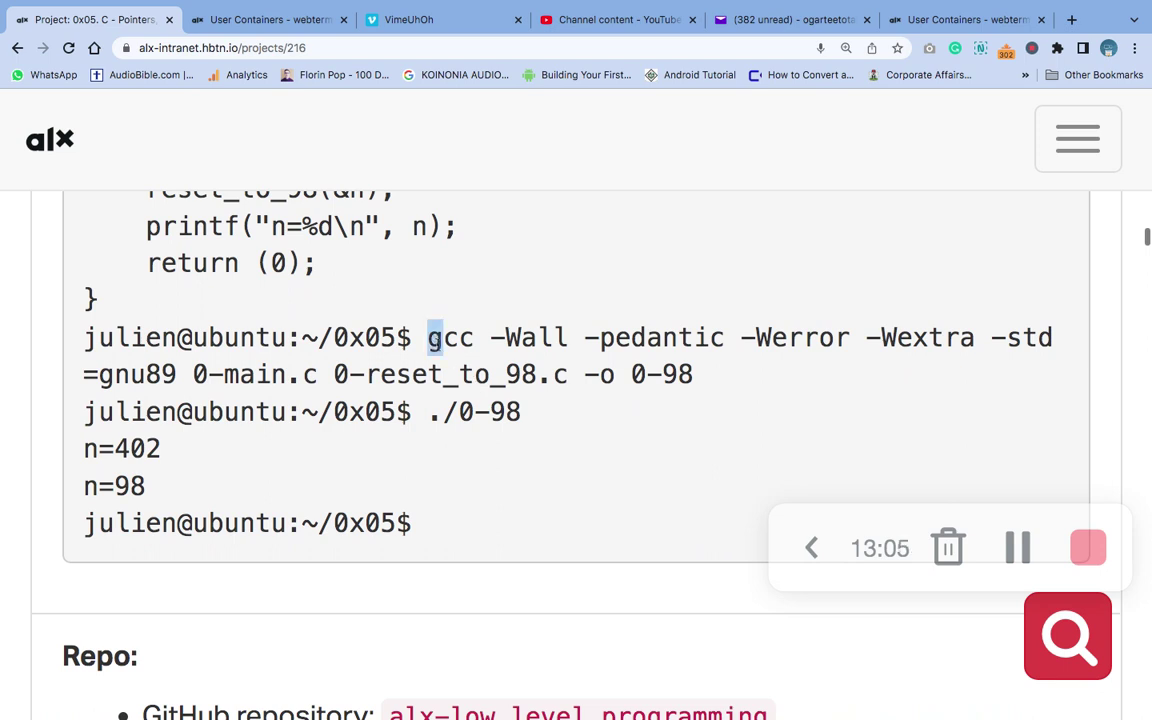
{"action": "right_click", "coordinate": [637, 326]}
{"action": "left_click", "coordinate": [668, 352]}
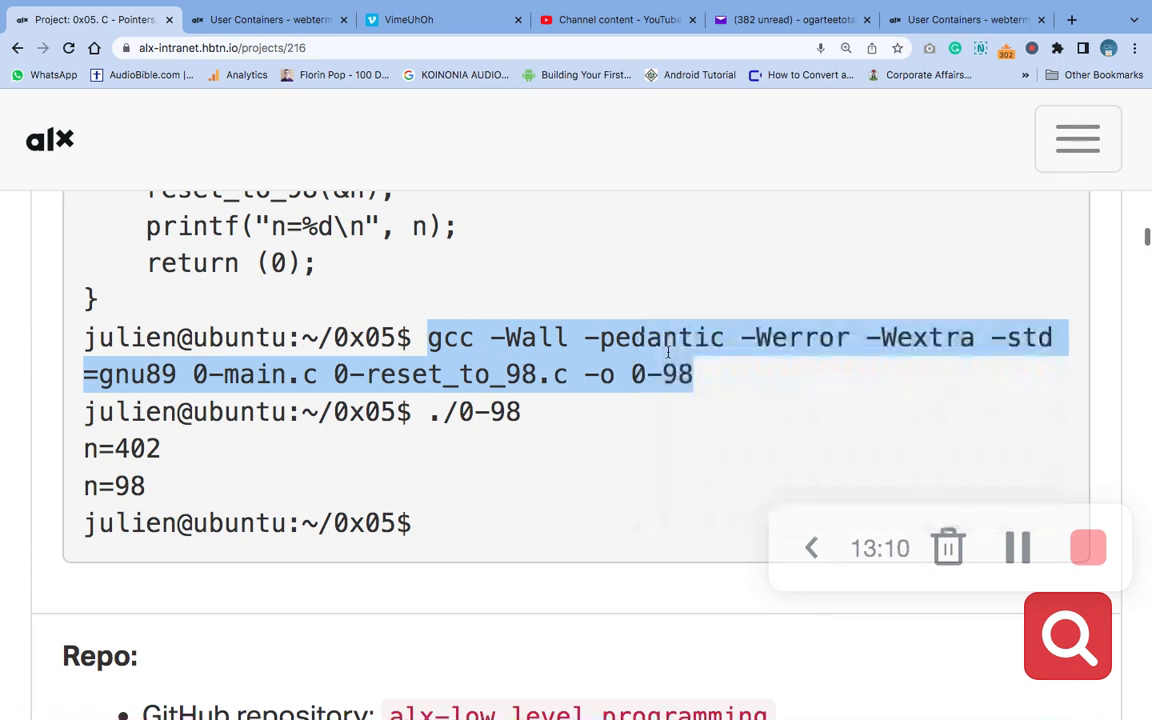
{"action": "left_click", "coordinate": [295, 24]}
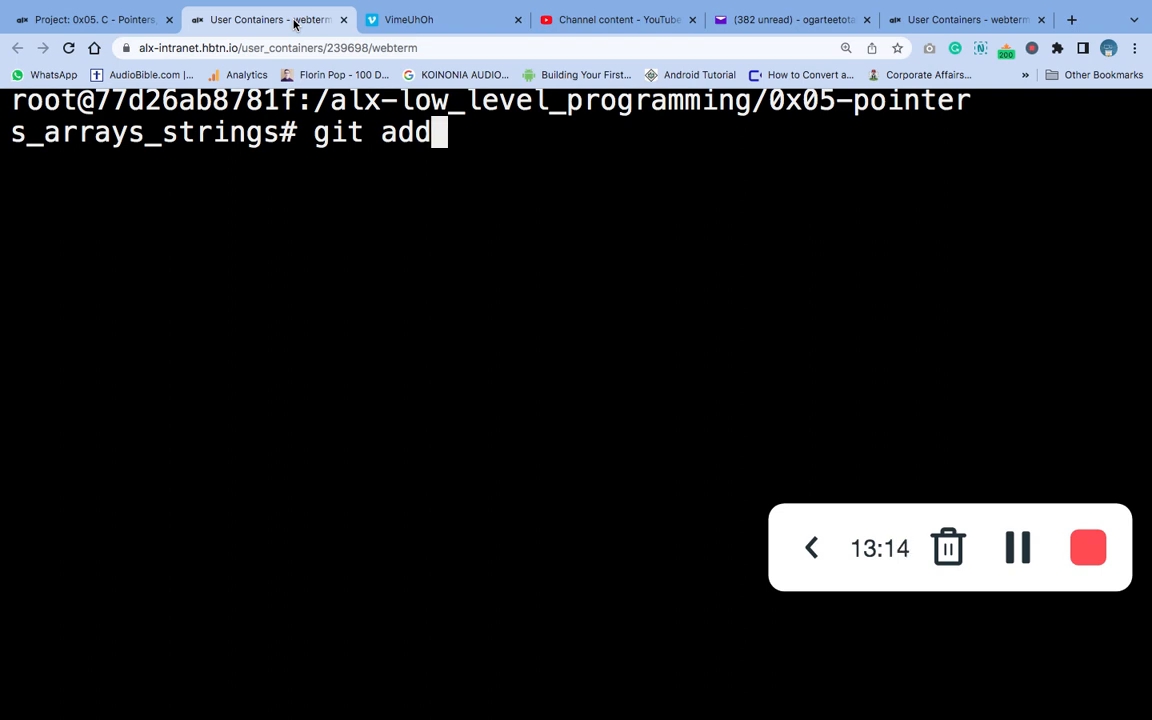
- Replace the unfinished git add with the gcc command compiling 0-main.c and 0-reset_to_98.c into 0-98
{"action": "key", "text": "BackSpace"}
{"action": "key", "text": "BackSpace"}
{"action": "key", "text": "BackSpace"}
{"action": "key", "text": "BackSpace"}
{"action": "key", "text": "BackSpace"}
{"action": "key", "text": "BackSpace"}
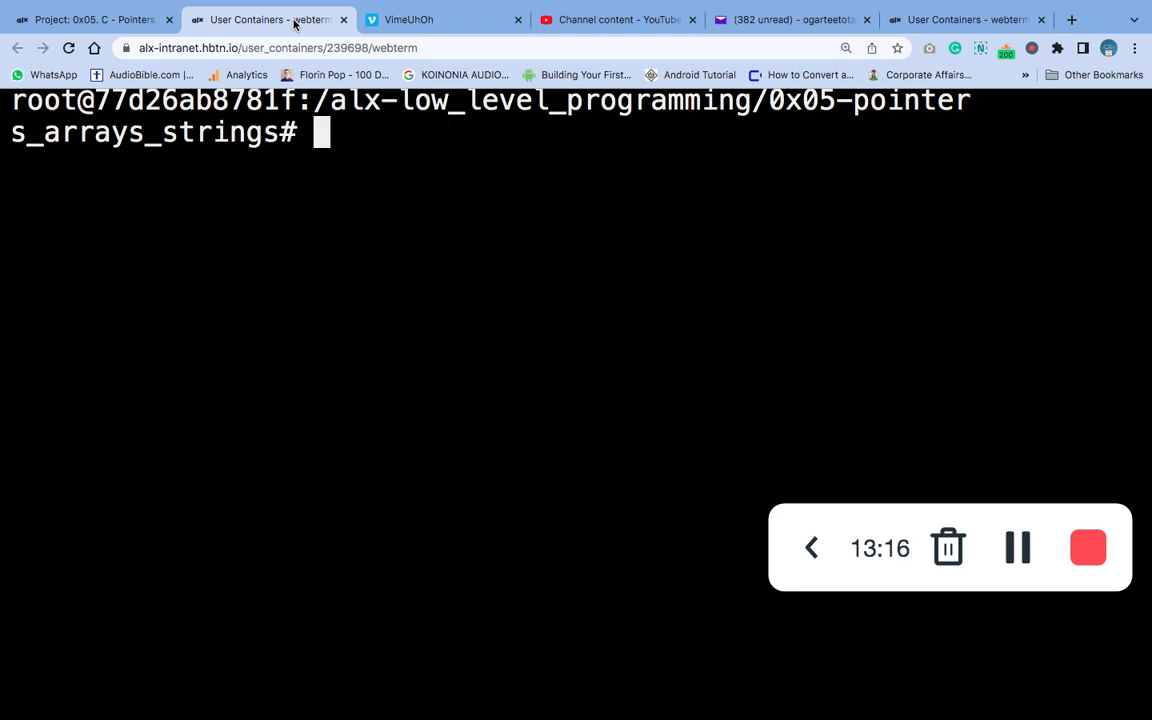
{"action": "type", "text": "gcc -Wall -pedantic -Werror -Wextra -std=gnu89 0-main.c 0-reset_to_98.c -o 0-98"}
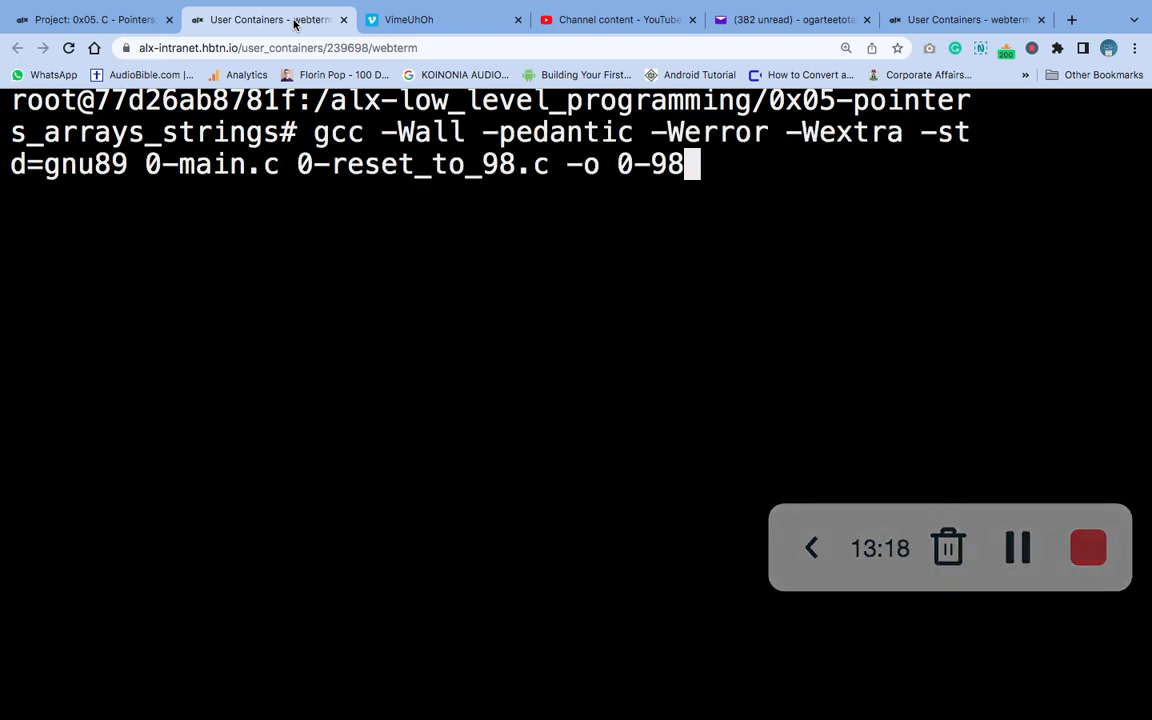
{"action": "key", "text": "Return"}
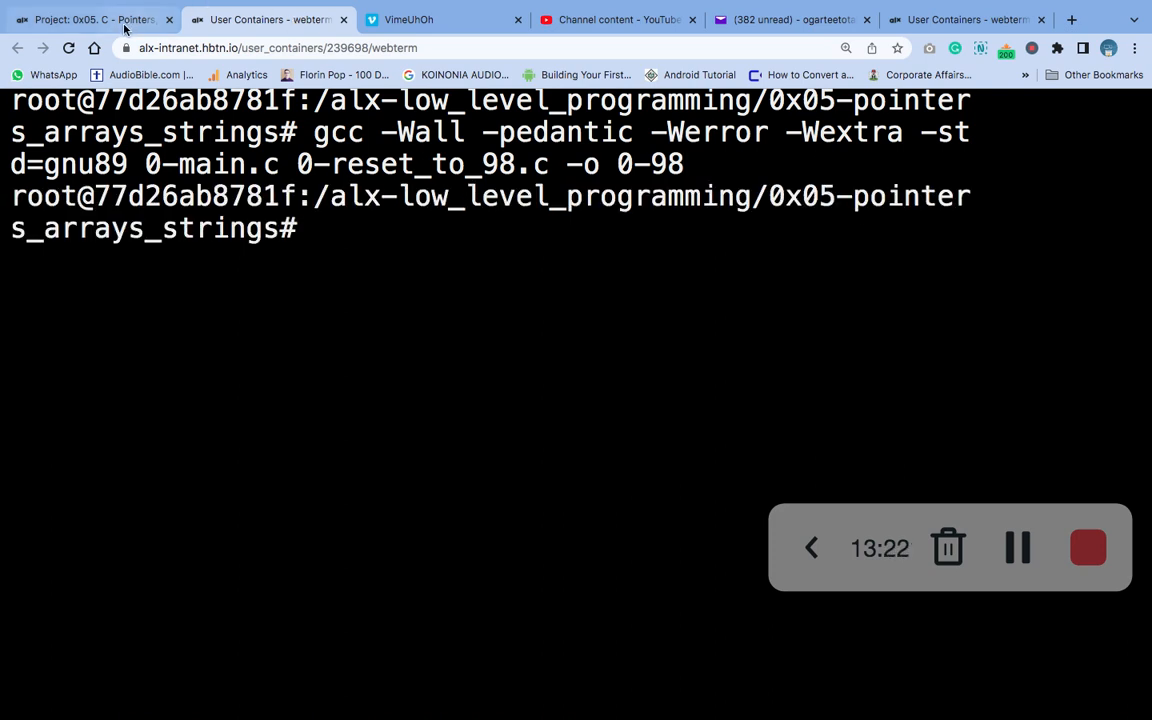
- Copy ./0-98 from the project page and run it so it prints n=402 then n=98
{"action": "left_click", "coordinate": [118, 24]}
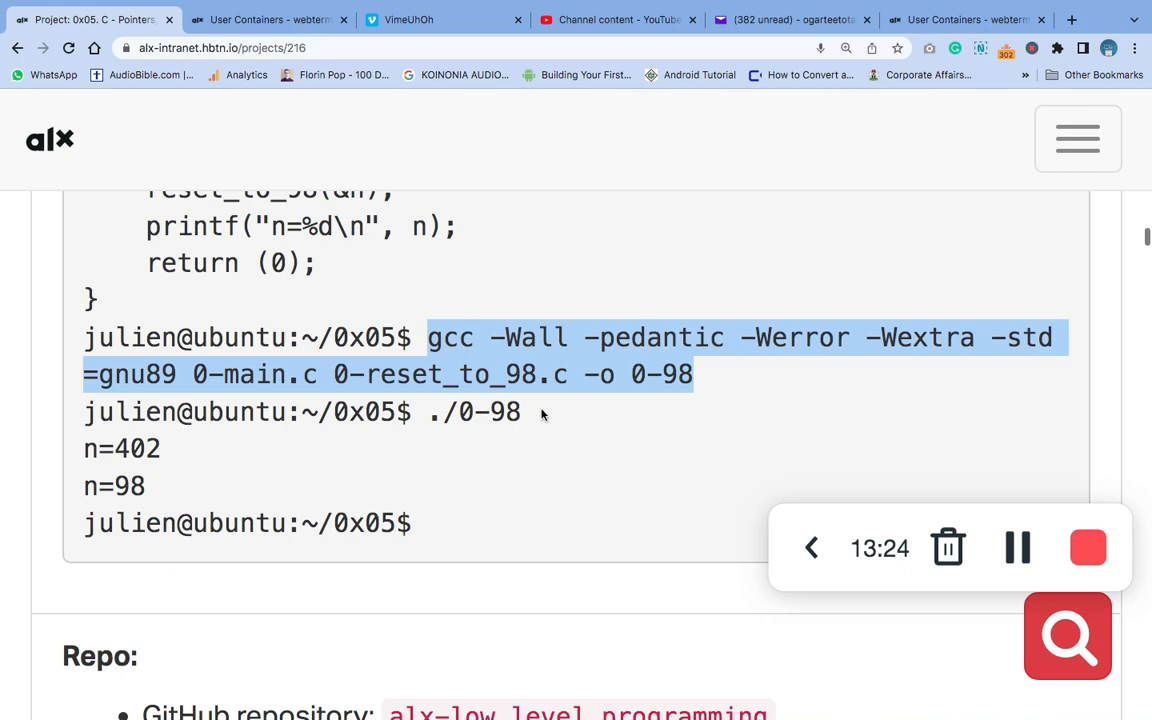
{"action": "left_click_drag", "start_coordinate": [536, 411], "coordinate": [431, 412]}
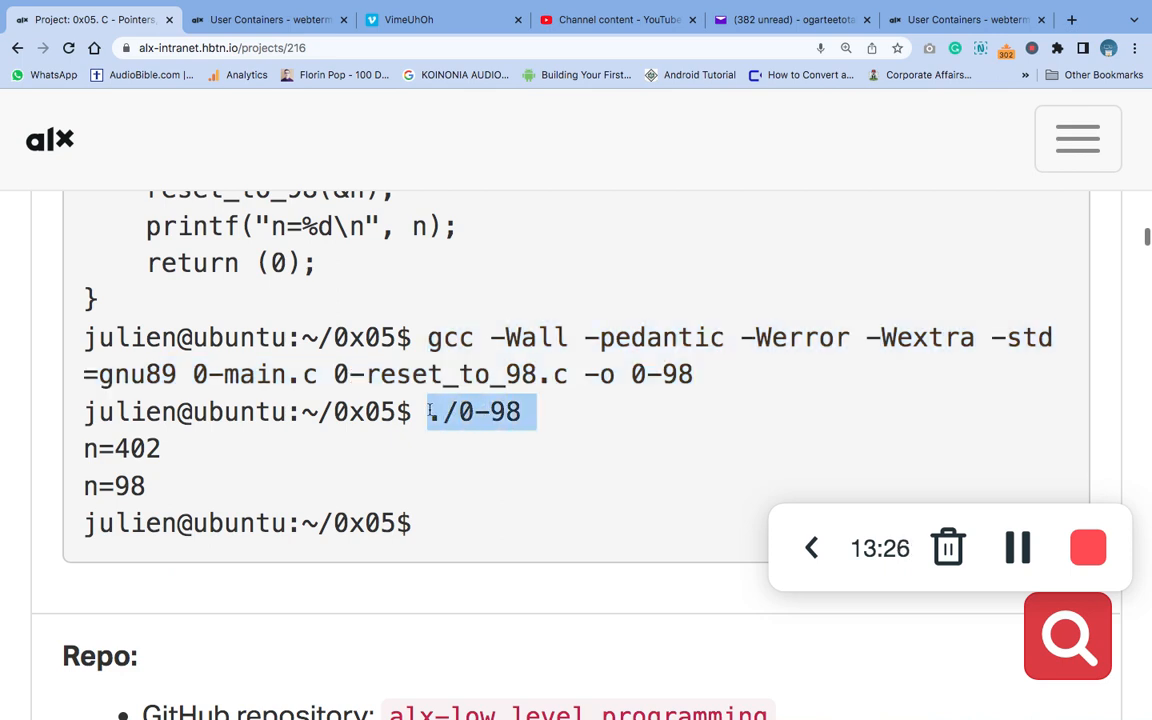
{"action": "right_click", "coordinate": [431, 412]}
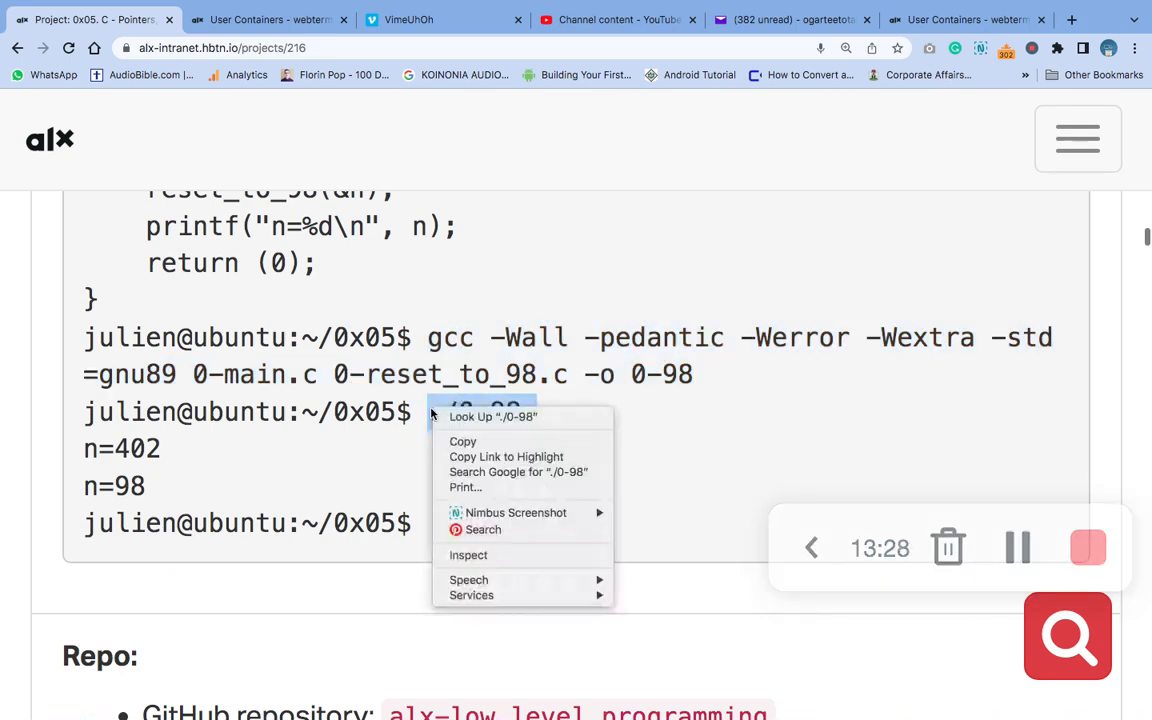
{"action": "left_click", "coordinate": [447, 441]}
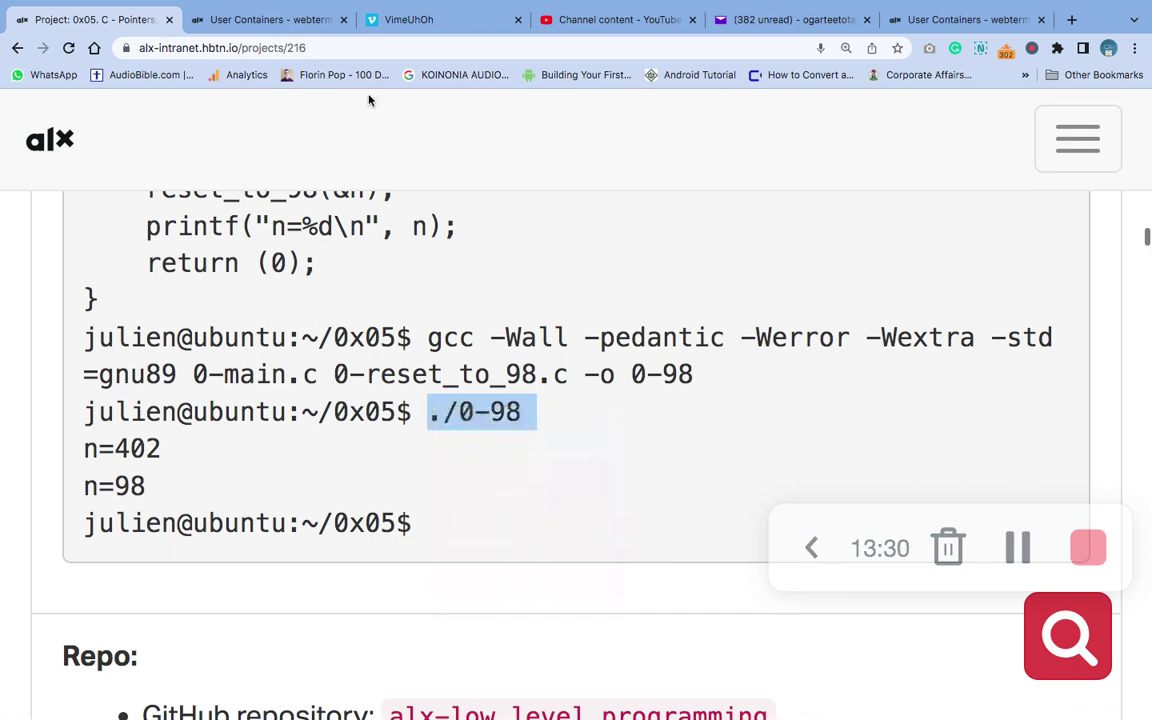
{"action": "left_click", "coordinate": [305, 21]}
{"action": "key", "text": "super+v"}
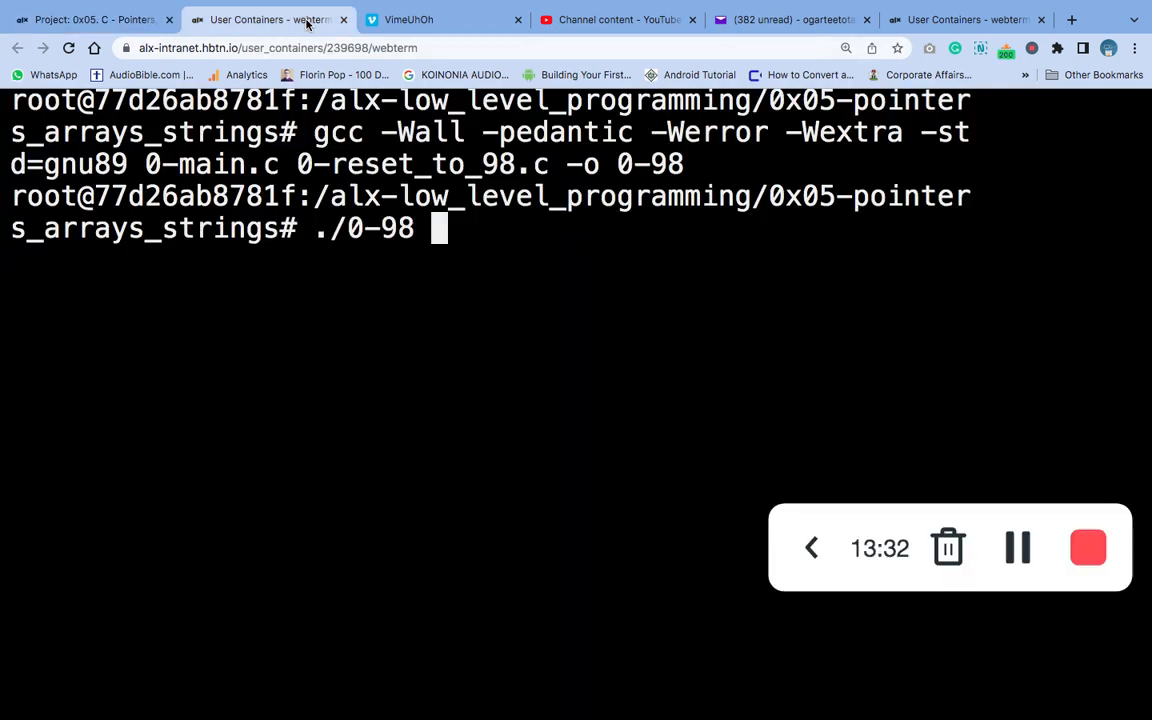
{"action": "key", "text": "Return"}
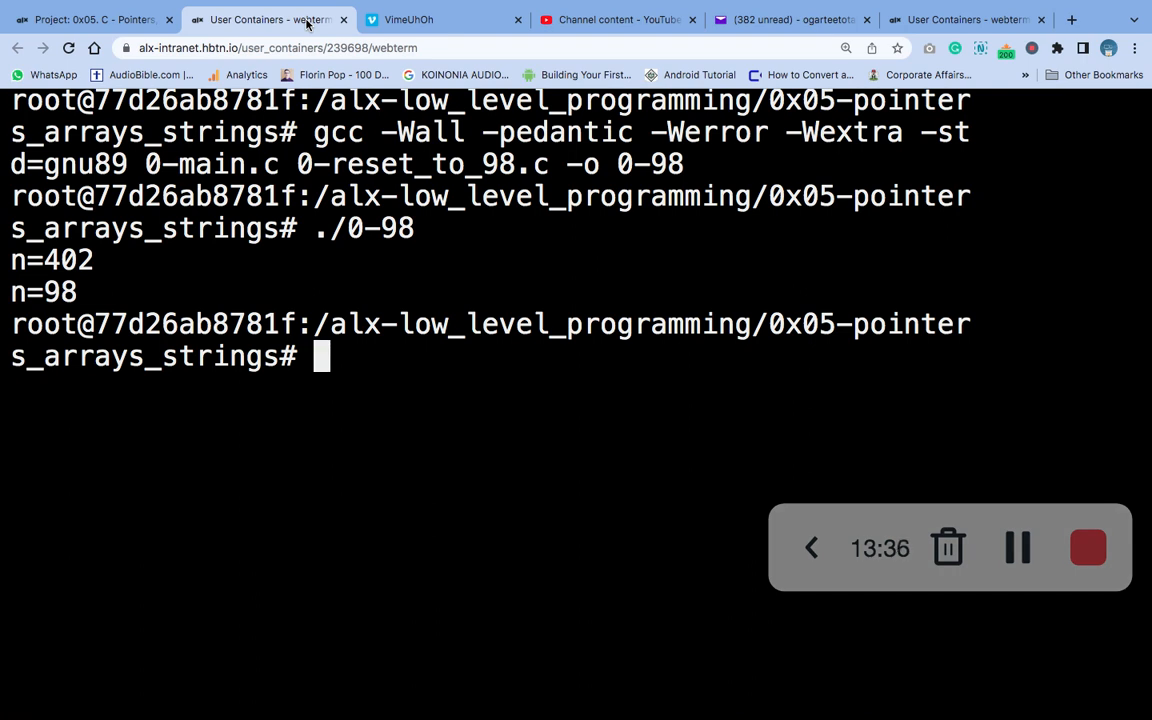
- Stage all files with git add . and commit them with the message '0-reset_to_98.c'
{"action": "left_click", "coordinate": [124, 18]}
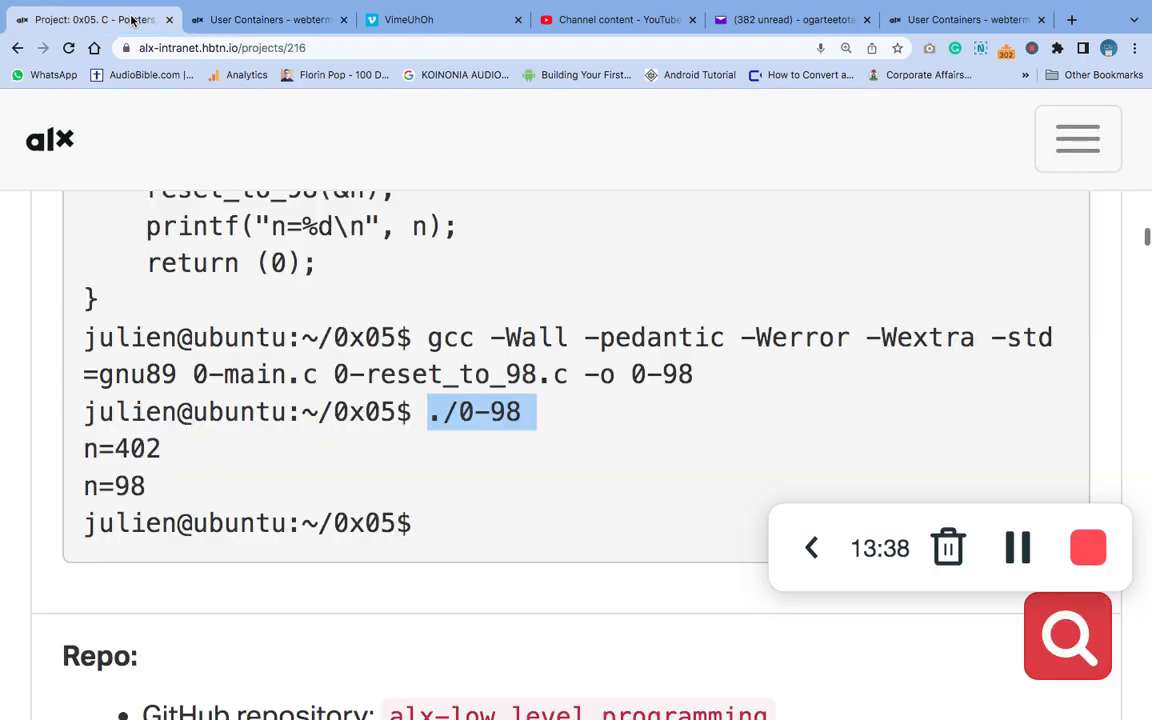
{"action": "left_click", "coordinate": [245, 19]}
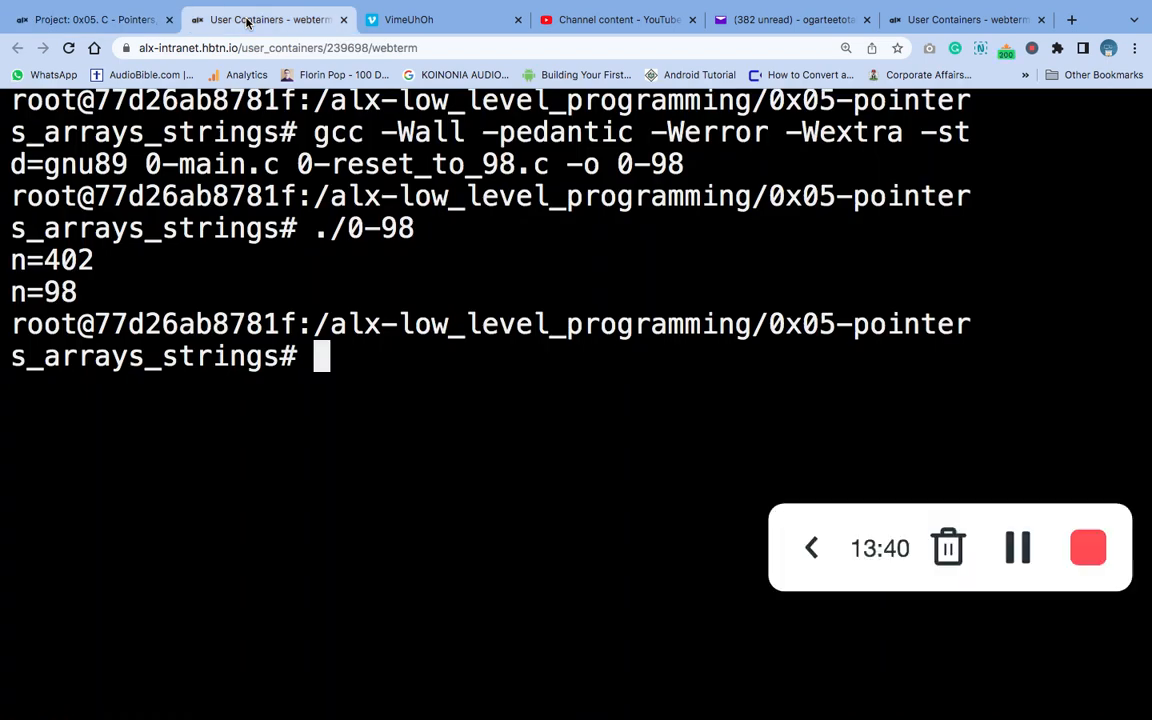
{"action": "type", "text": "g"}
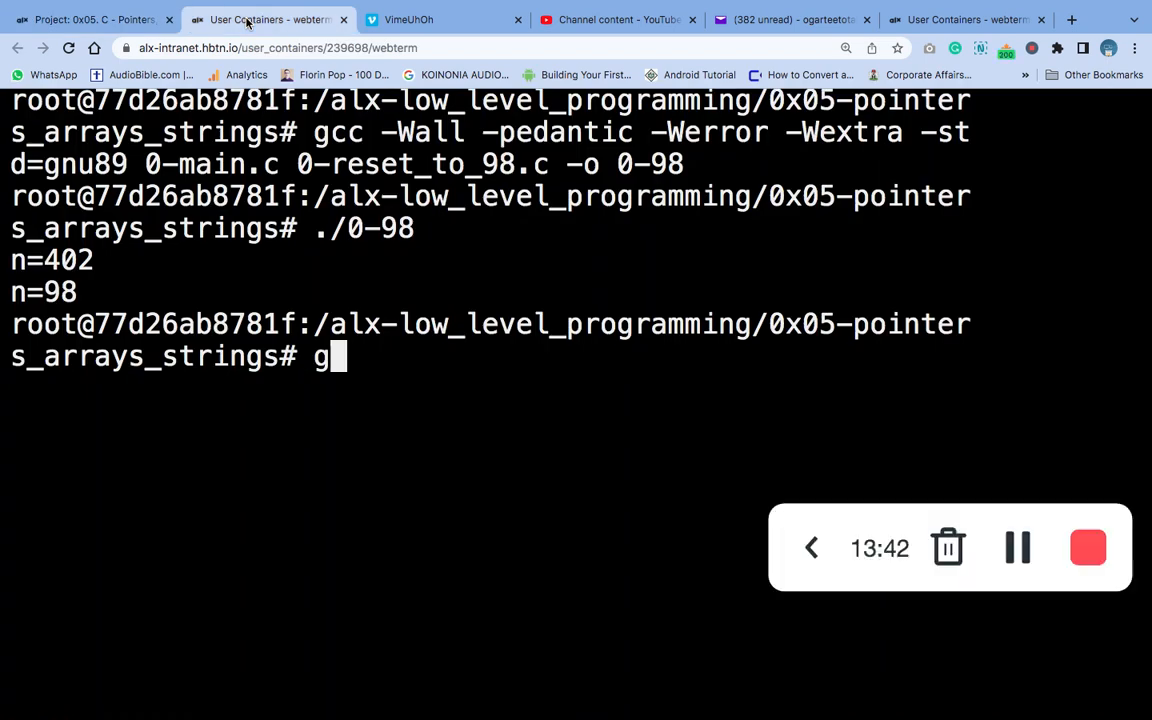
{"action": "type", "text": "it a"}
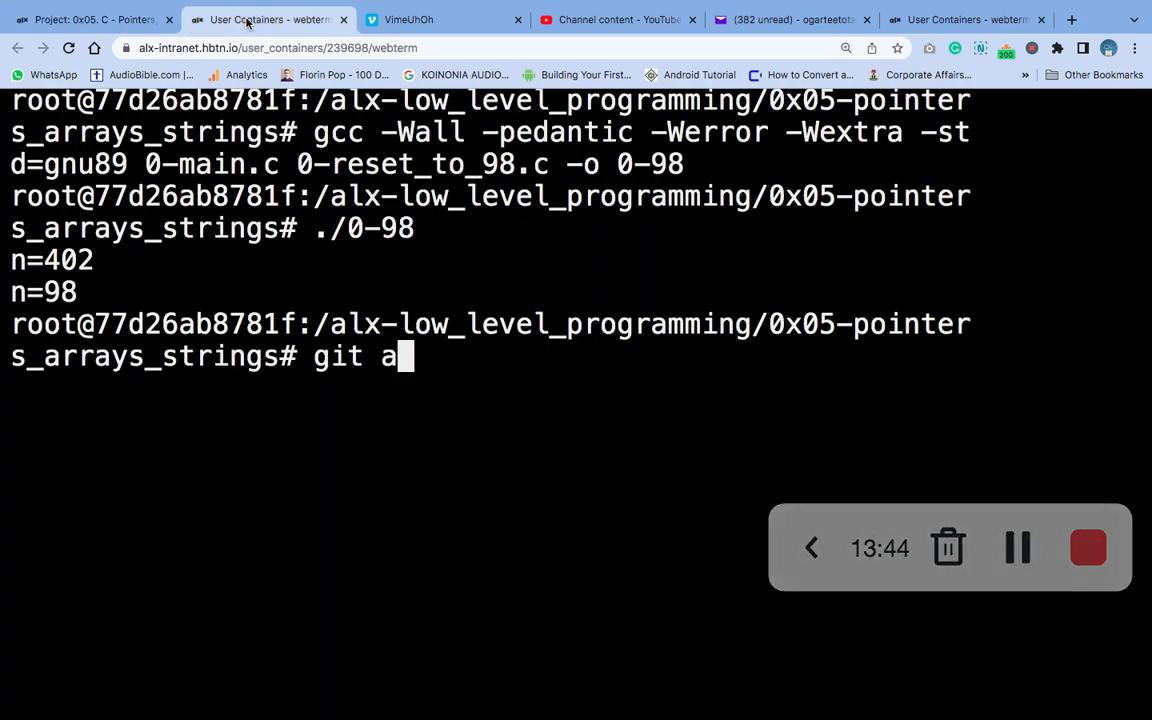
{"action": "type", "text": "dd ."}
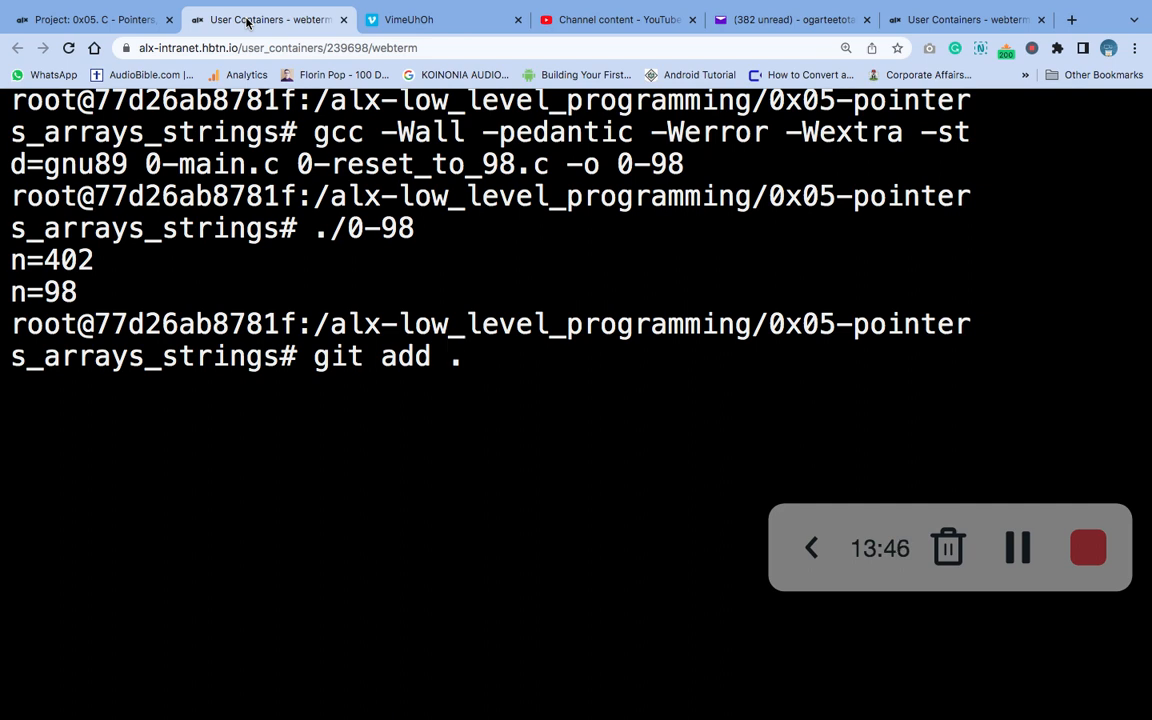
{"action": "key", "text": "Return"}
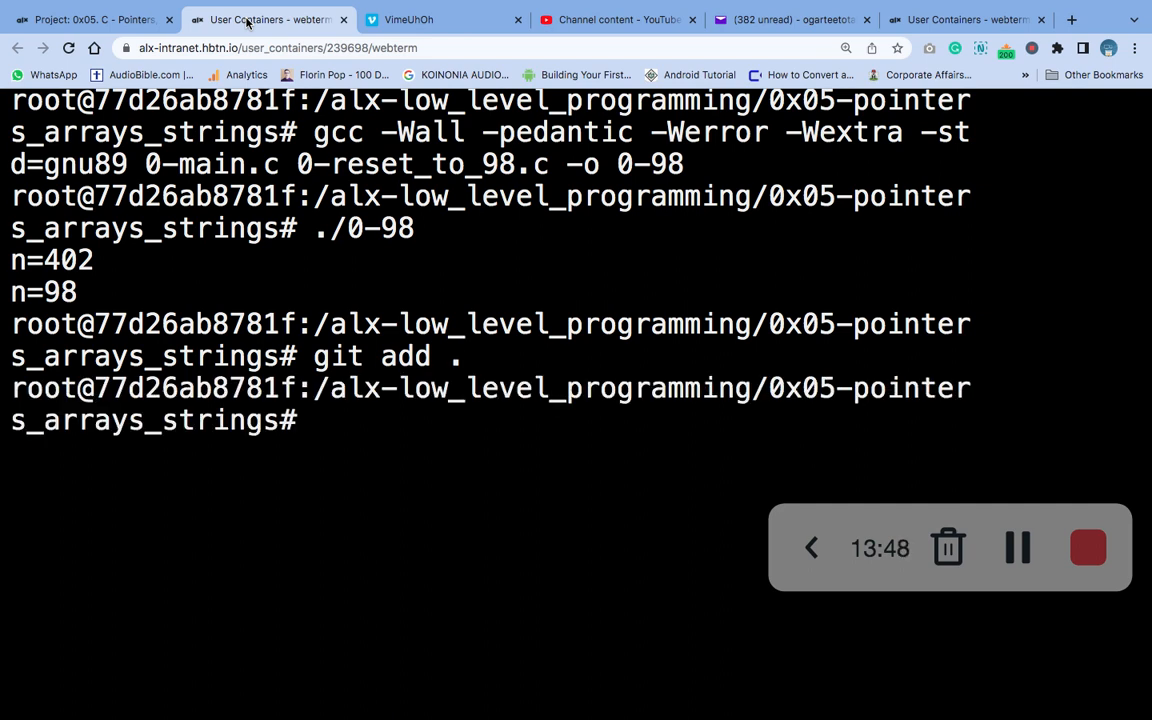
{"action": "type", "text": "co"}
{"action": "key", "text": "BackSpace"}
{"action": "key", "text": "BackSpace"}
{"action": "type", "text": "gi"}
{"action": "type", "text": "t commi"}
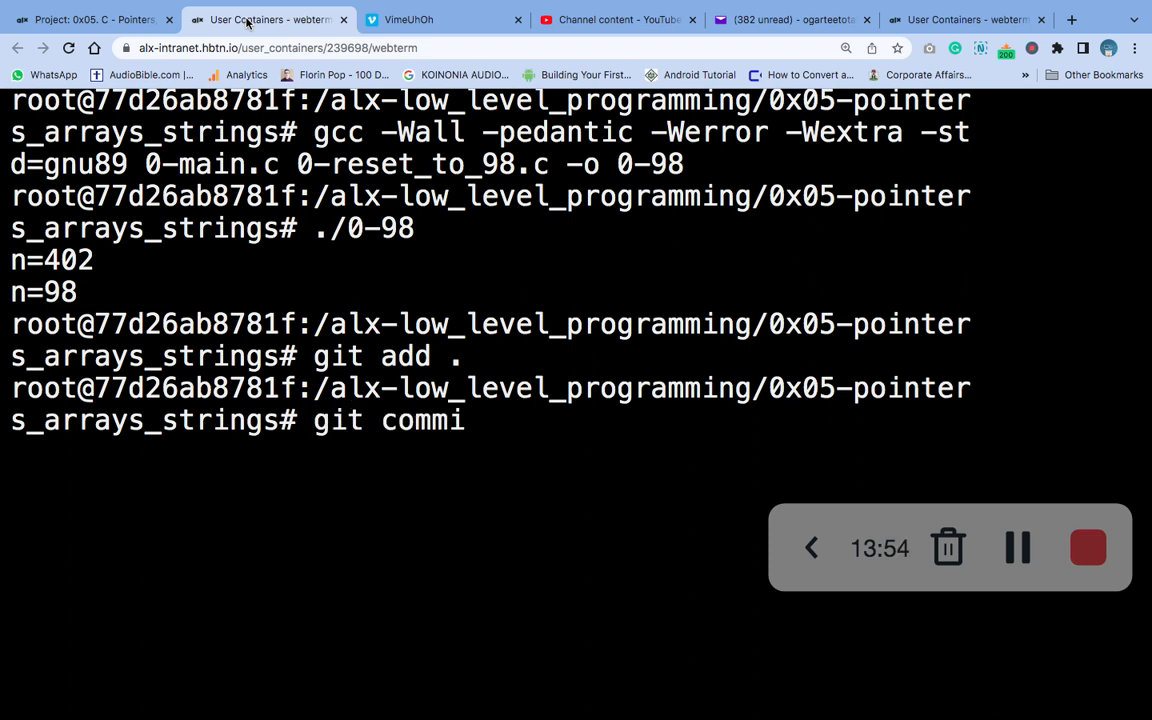
{"action": "type", "text": "t -m "}
{"action": "type", "text": "'0"}
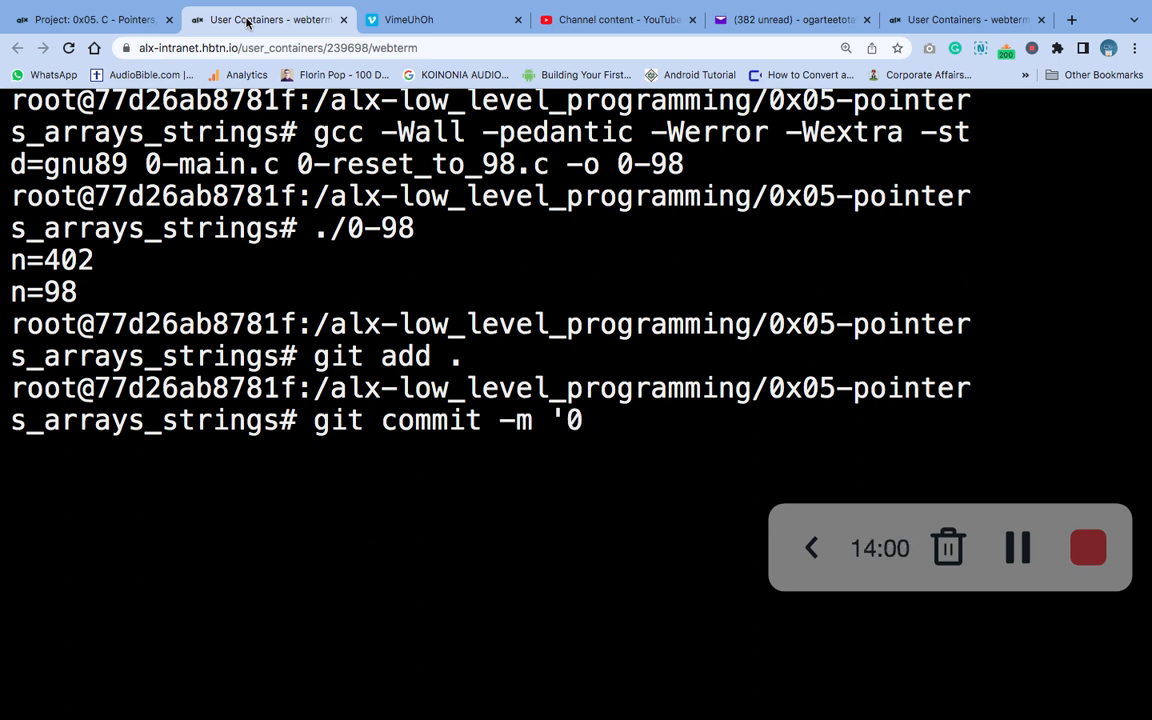
{"action": "type", "text": "-r"}
{"action": "key", "text": "Tab"}
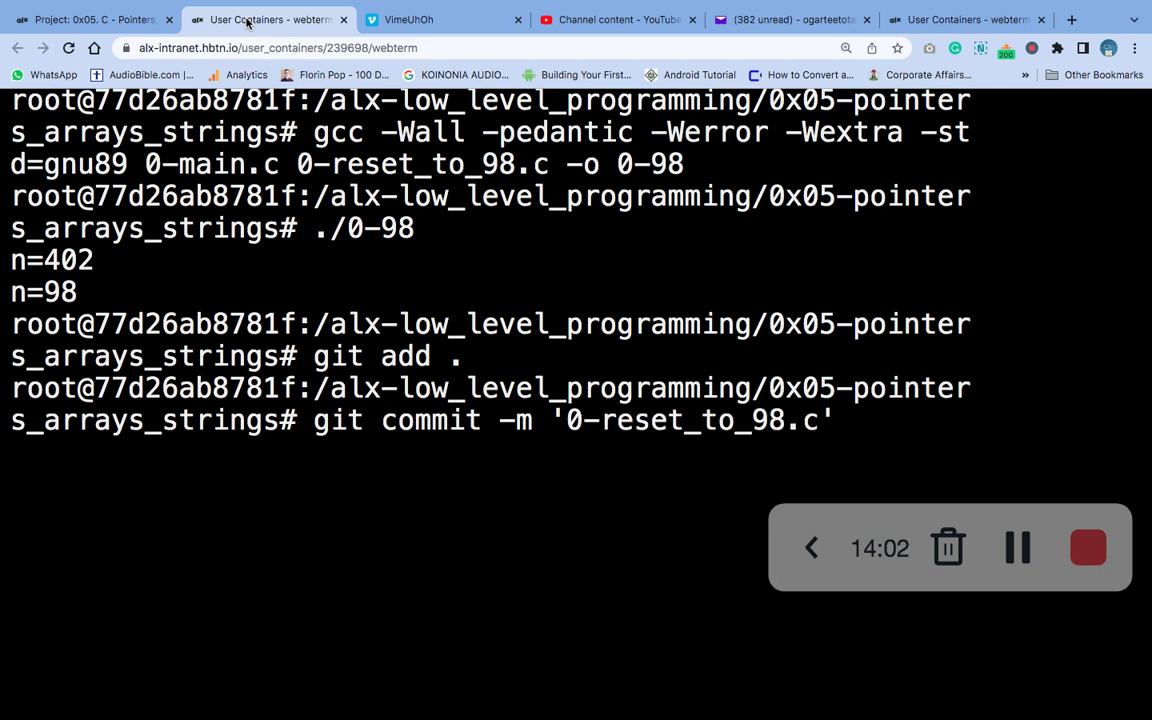
{"action": "key", "text": "Return"}
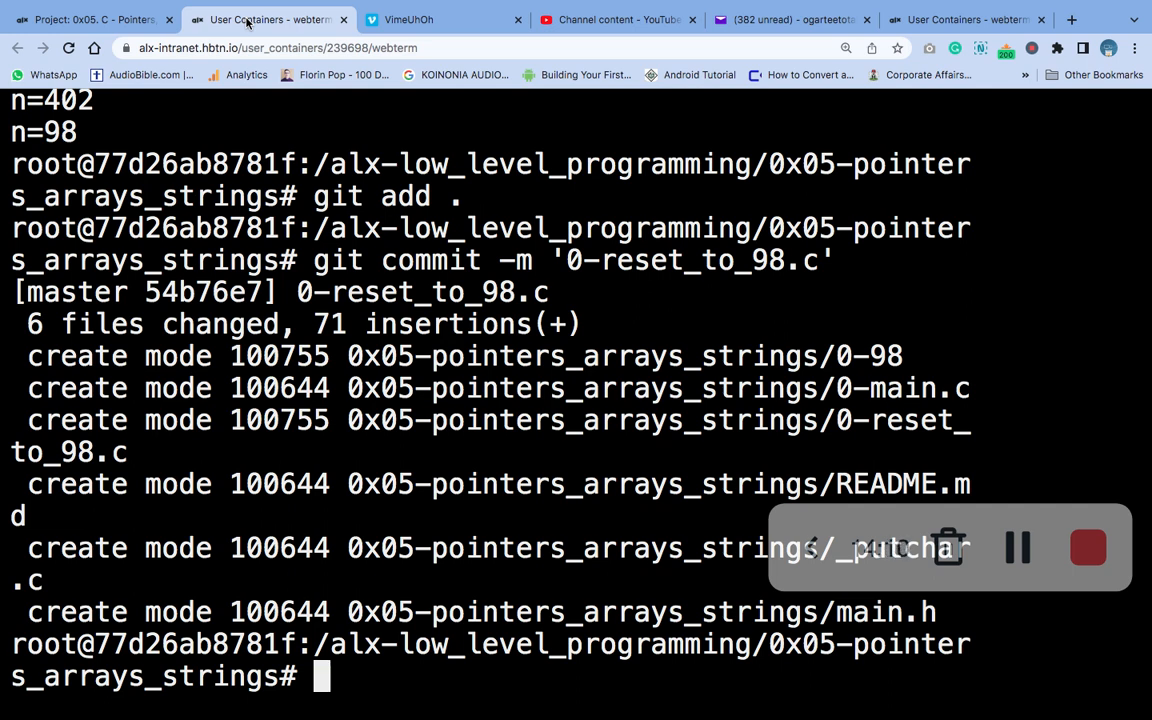
{"action": "type", "text": "git"}
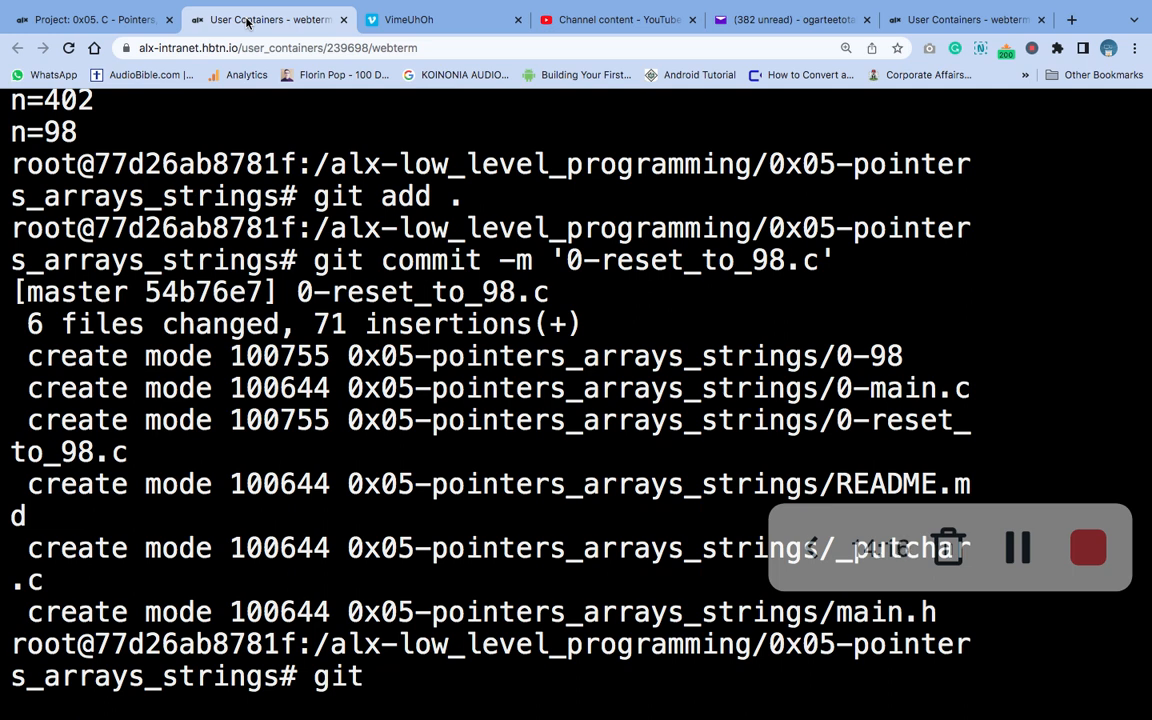
{"action": "type", "text": " pu"}
{"action": "type", "text": "sh"}
- Push the commit to GitHub with git push and shrink the terminal text to see the output
{"action": "key", "text": "Return"}
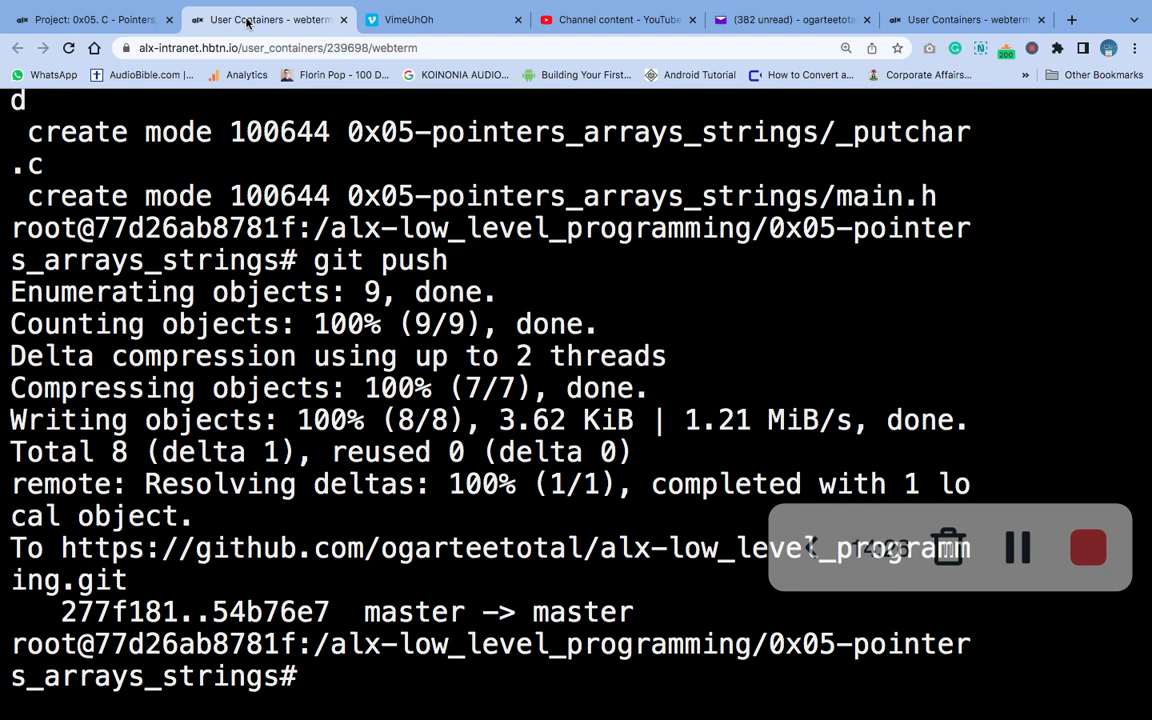
{"action": "key", "text": "ctrl+minus"}
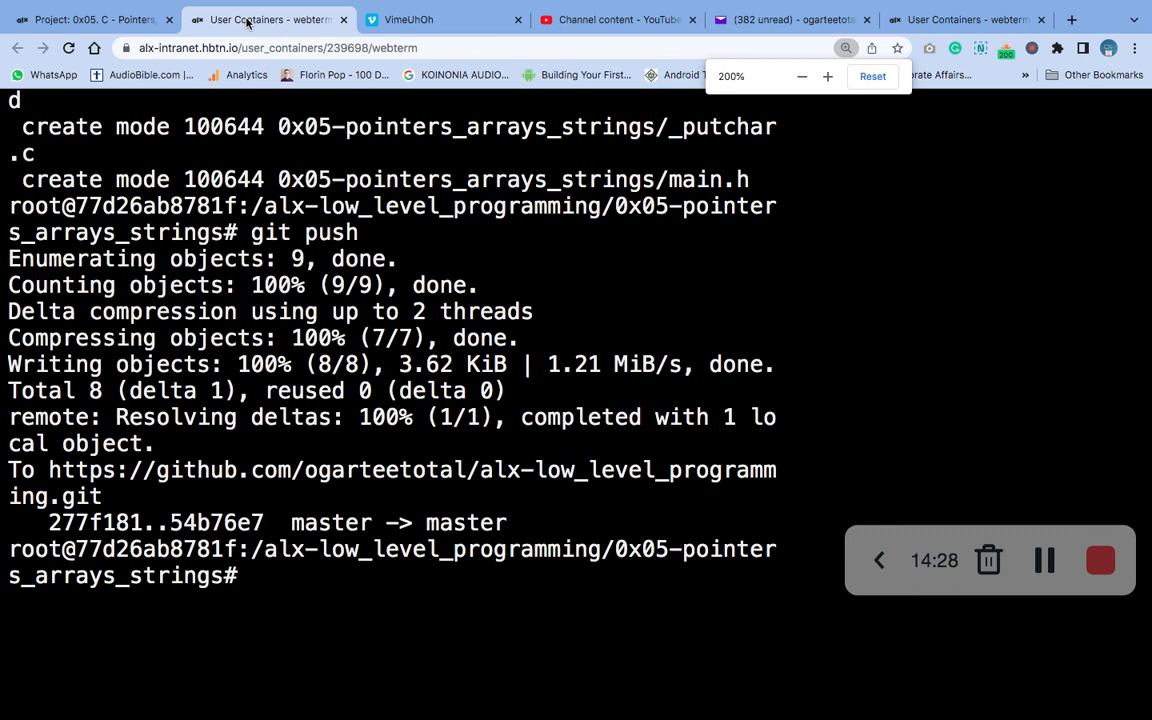
{"action": "key", "text": "ctrl+minus"}
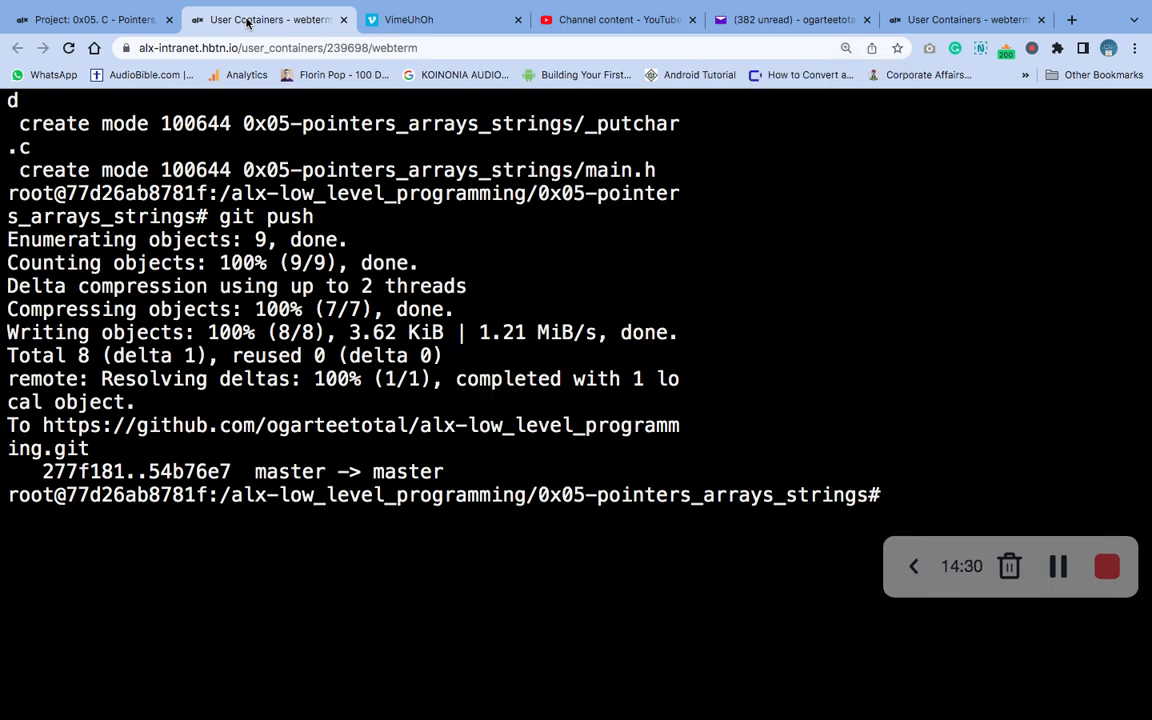
- On the project page at normal zoom, start a new code check for task 0, 98 Battery st
{"action": "left_click", "coordinate": [95, 19]}
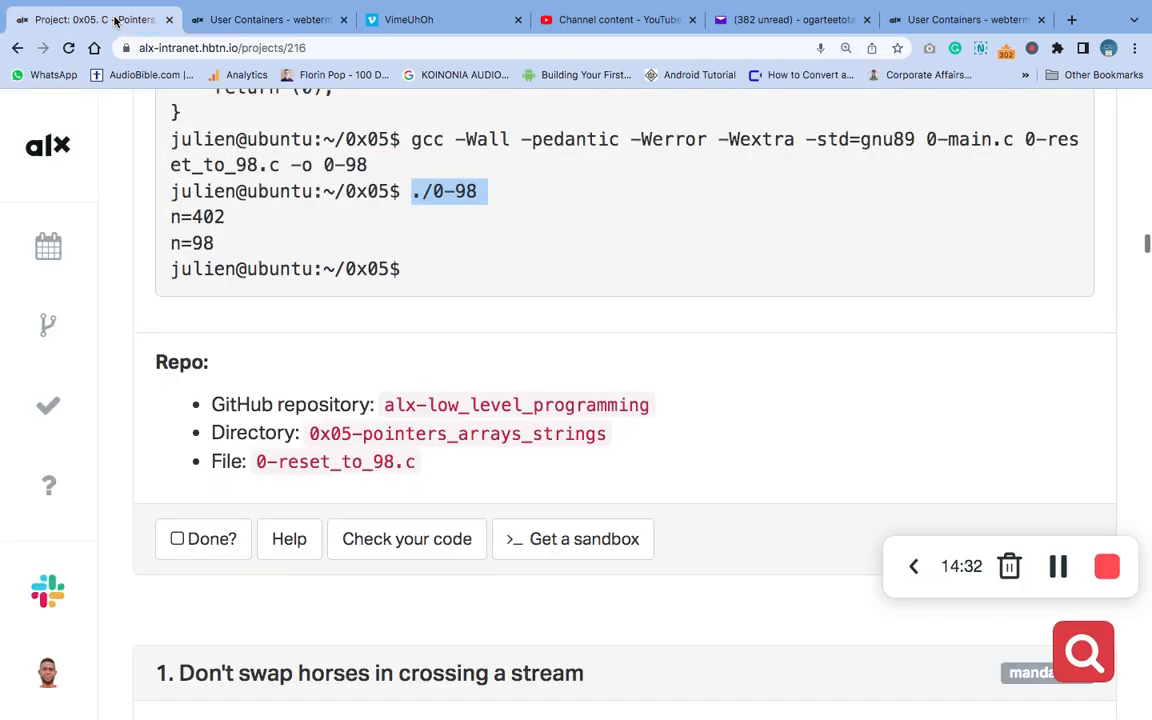
{"action": "scroll", "coordinate": [497, 350], "scroll_direction": "down", "scroll_amount": 1}
{"action": "scroll", "coordinate": [497, 350], "scroll_direction": "down", "scroll_amount": 1}
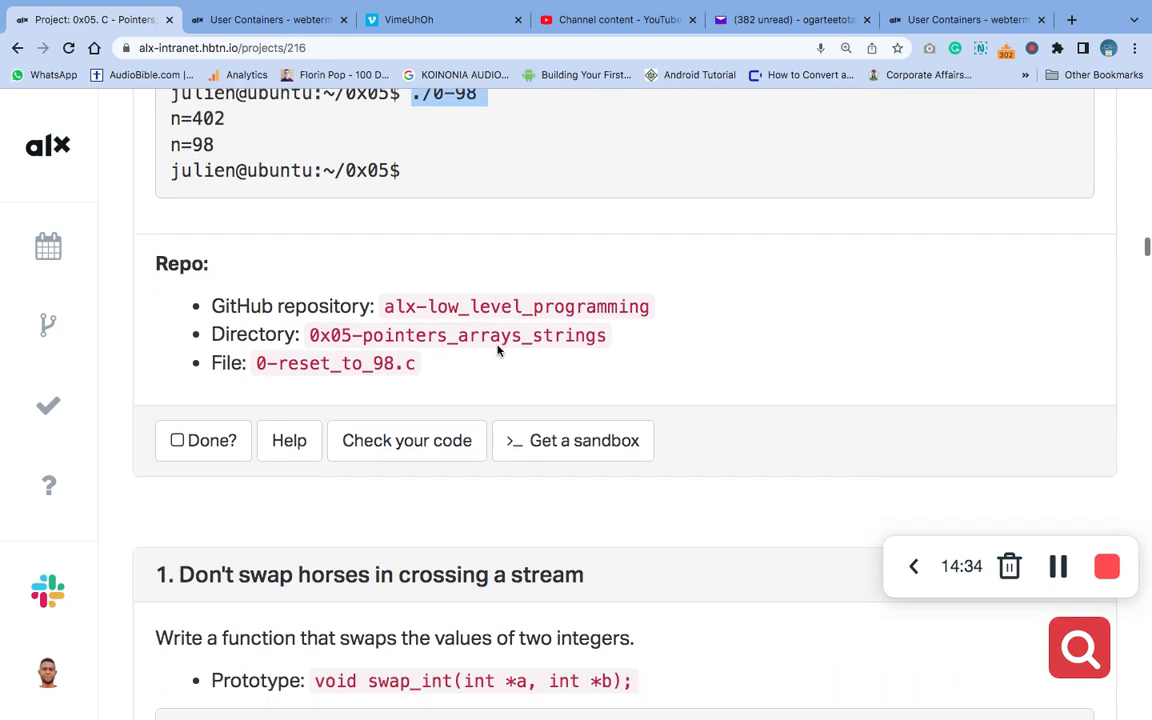
{"action": "key", "text": "ctrl+minus"}
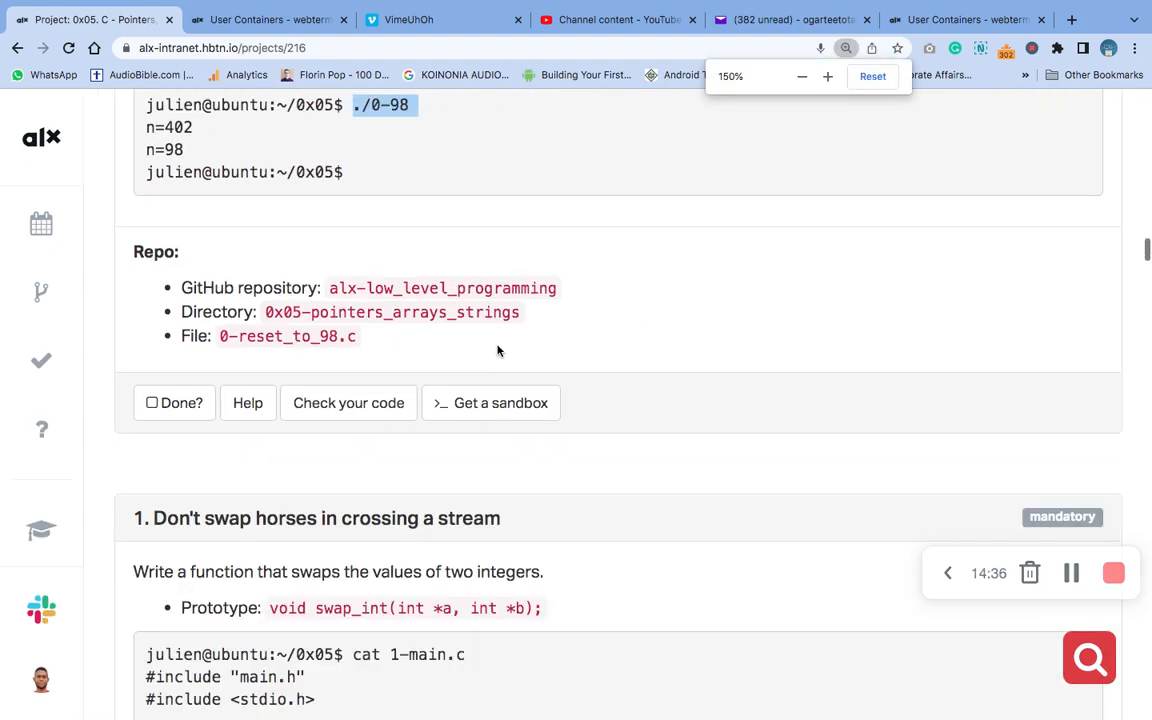
{"action": "key", "text": "ctrl+minus"}
{"action": "key", "text": "ctrl+minus"}
{"action": "key", "text": "ctrl+minus"}
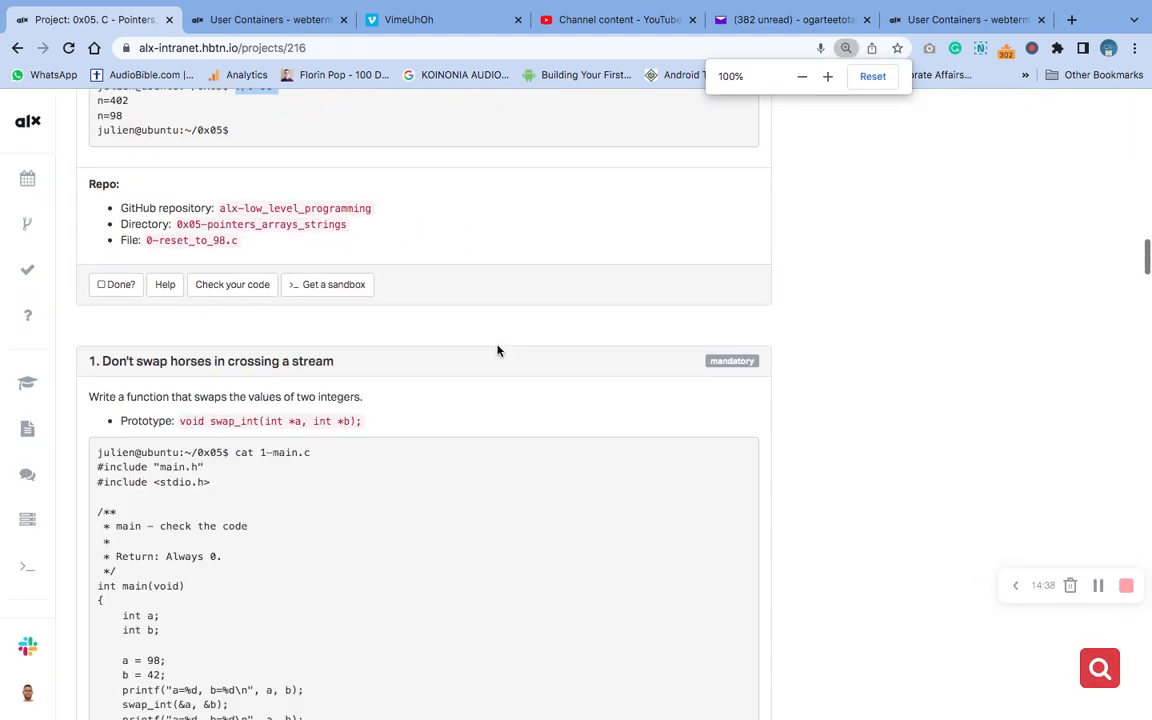
{"action": "left_click", "coordinate": [236, 284]}
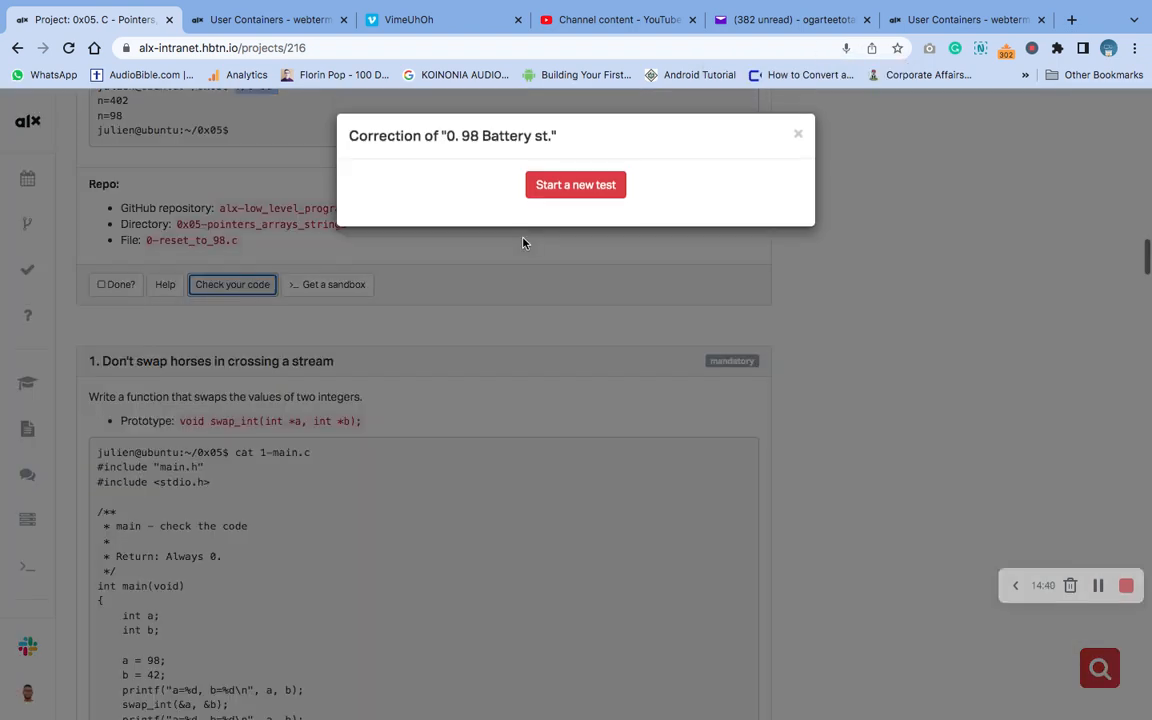
{"action": "left_click", "coordinate": [556, 194]}
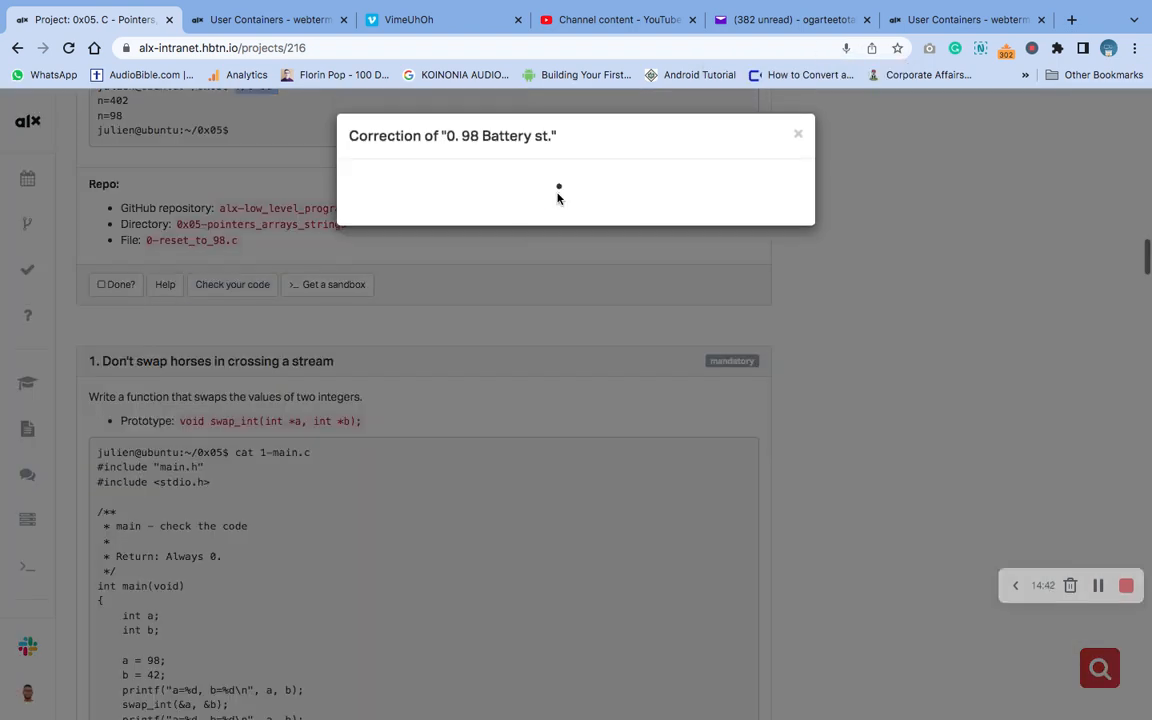